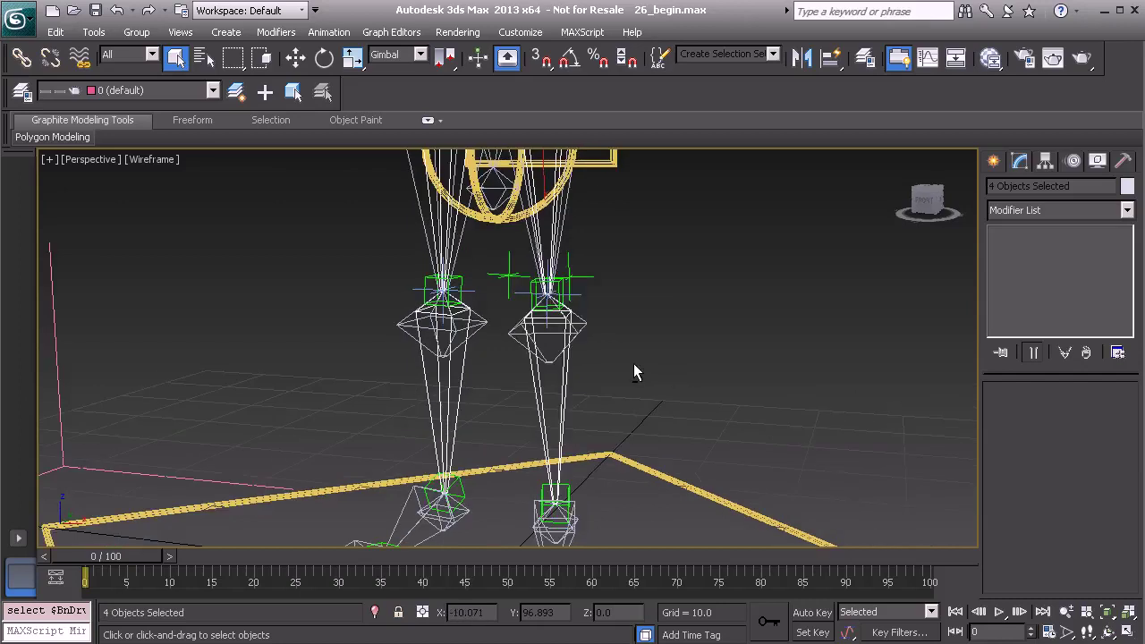
Clone the four selected MAIN thigh and shin bones as copies
key(ctrl+v)
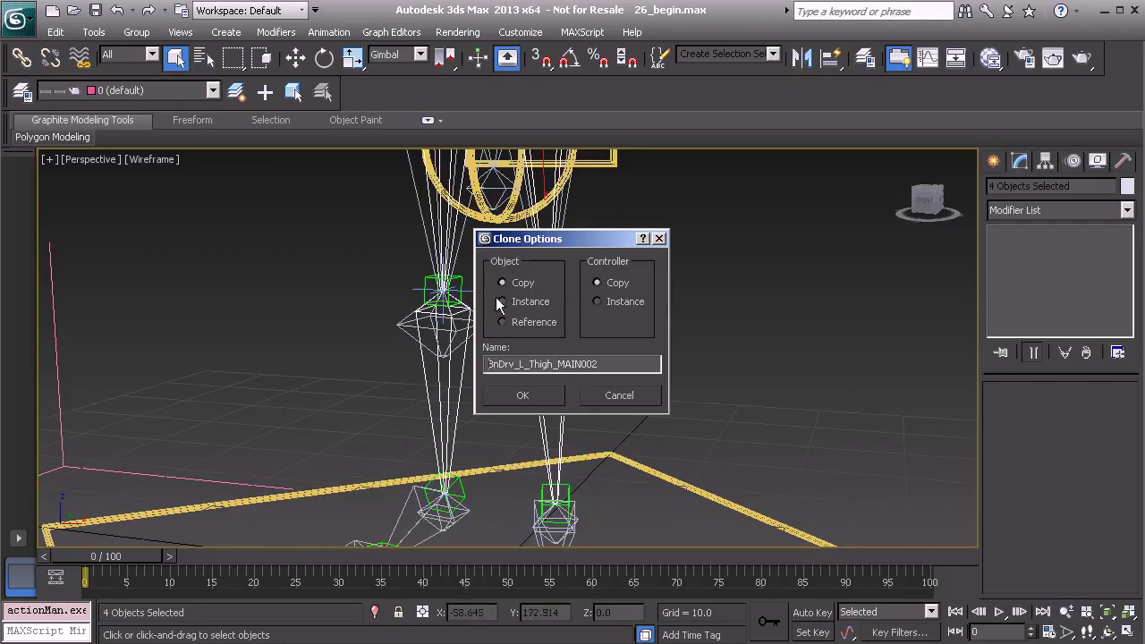
click(524, 396)
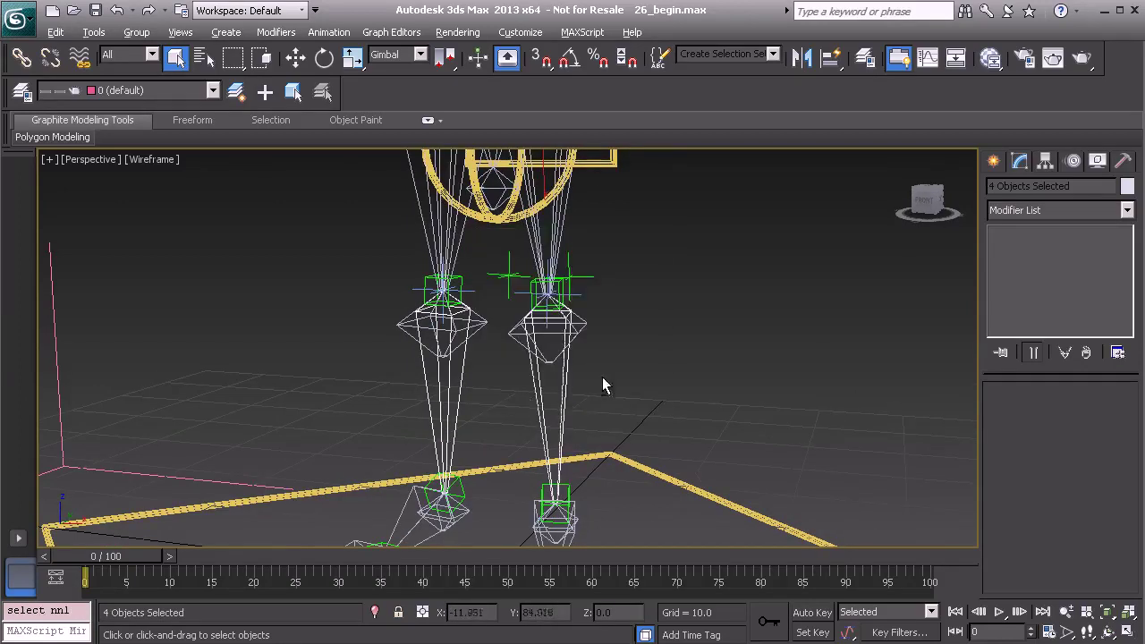
alt+middle_drag(594, 381, 575, 378)
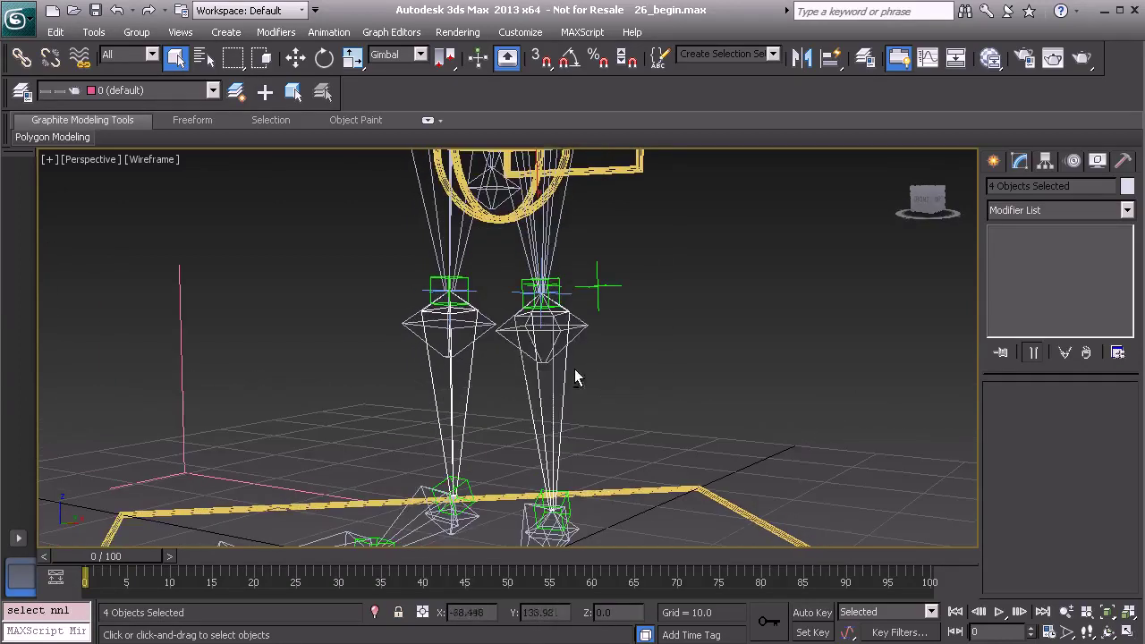
Open the MAXScript Listener and set the cloned leg bones' width with $.width = 3.5
right_click(65, 610)
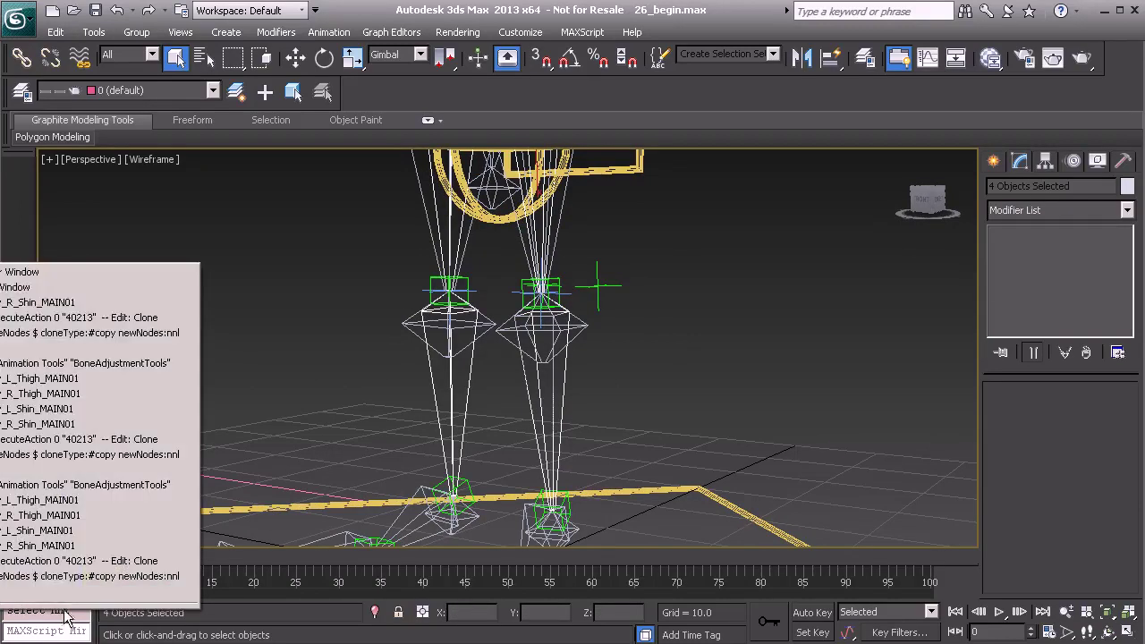
click(78, 278)
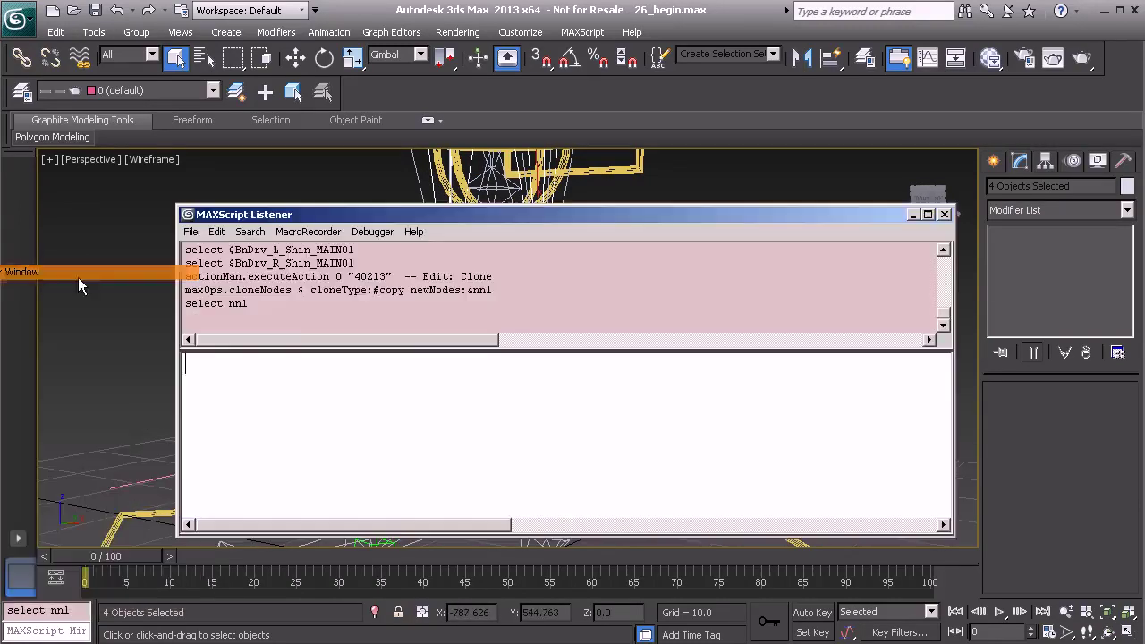
drag(447, 217, 345, 207)
click(179, 387)
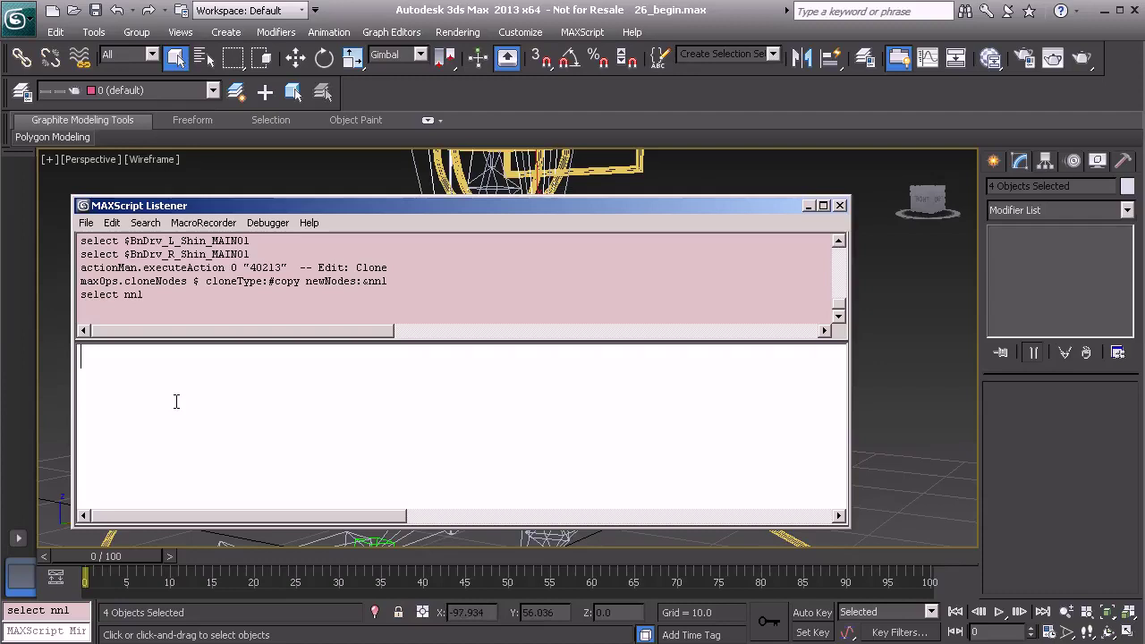
text($.wdith)
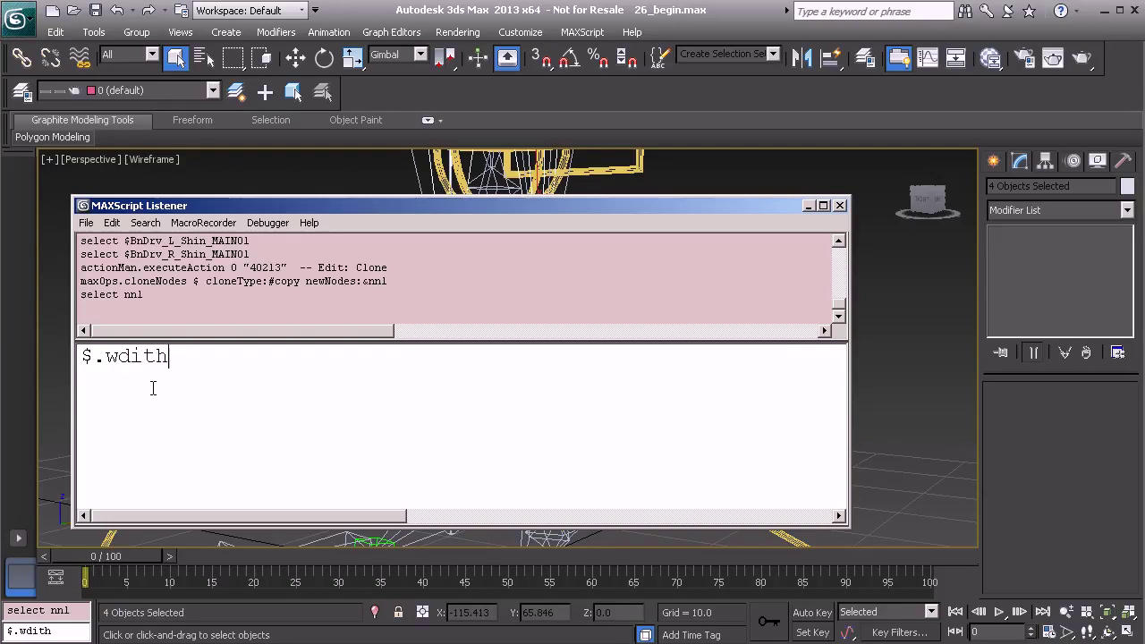
text( = 3.5)
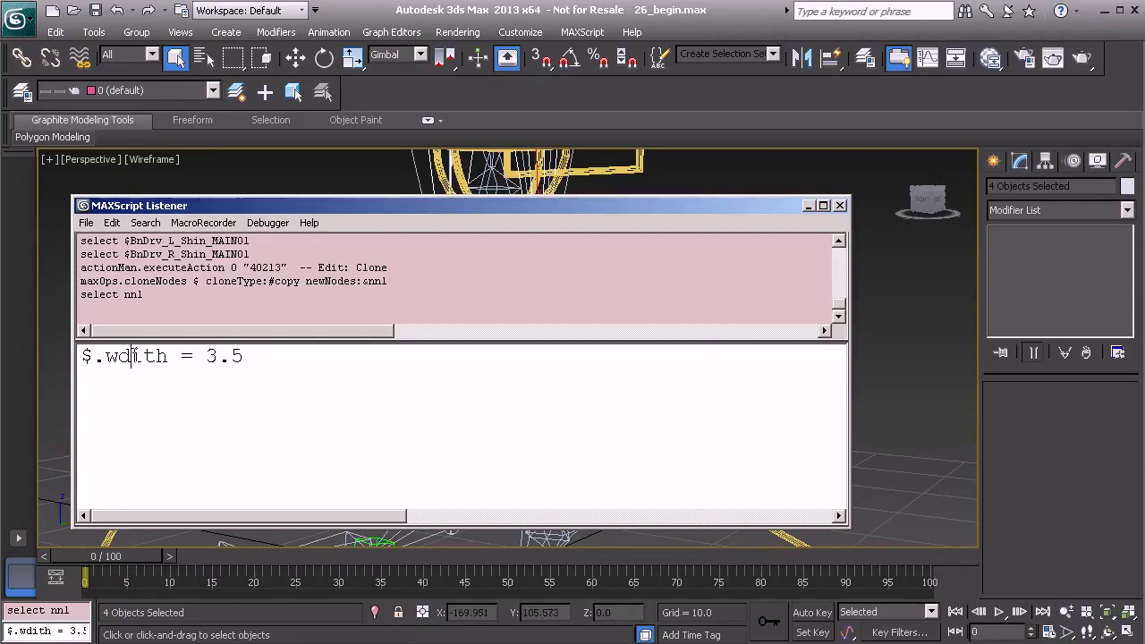
click(132, 356)
key(BackSpace)
key(Right)
text(d)
key(Return)
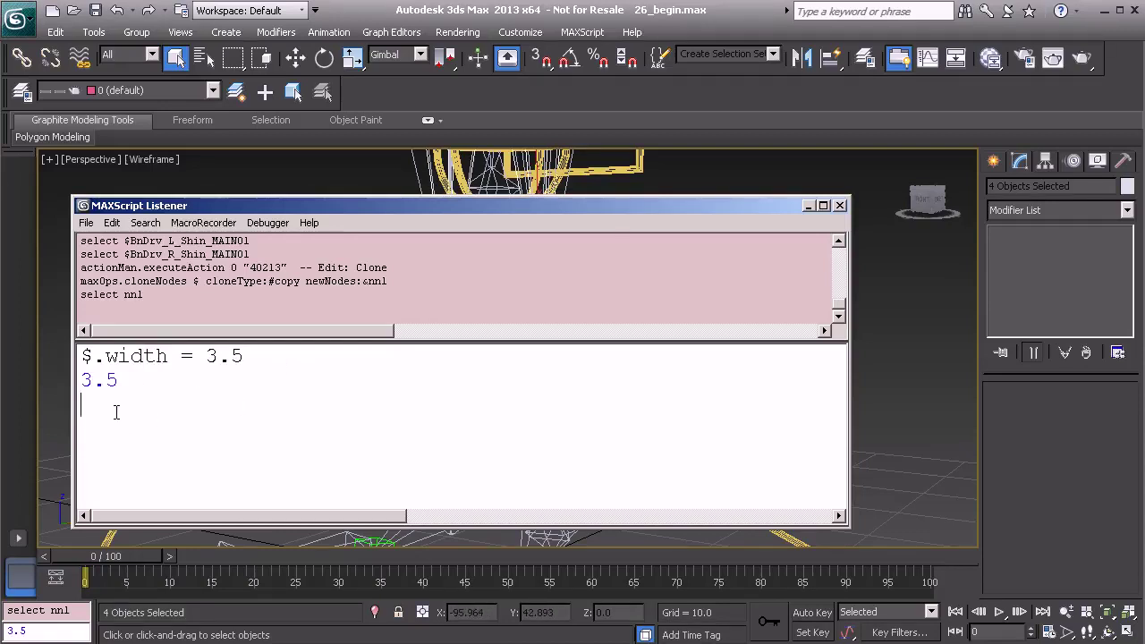
Set the cloned leg bones' height with $.height = 3.5 and close the MAXScript Listener
text($.height = 3.5)
key(Return)
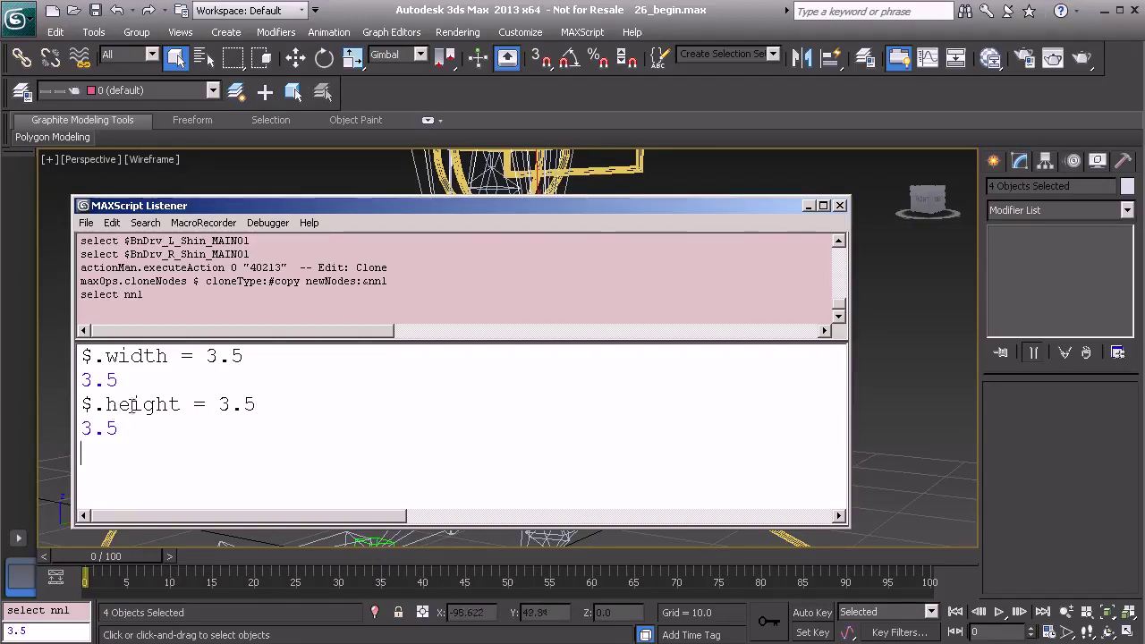
click(840, 206)
alt+middle_drag(505, 296, 505, 356)
scroll(505, 356, up, 2)
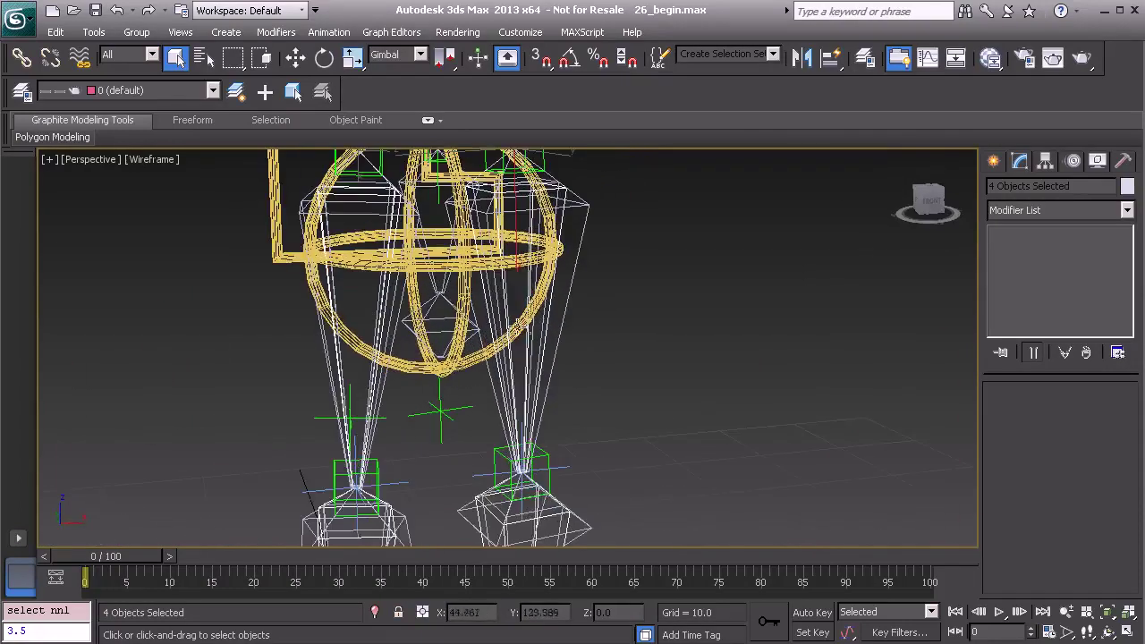
Rename the cloned left thigh bone to BnDrv_L_Thigh_FK01
click(548, 327)
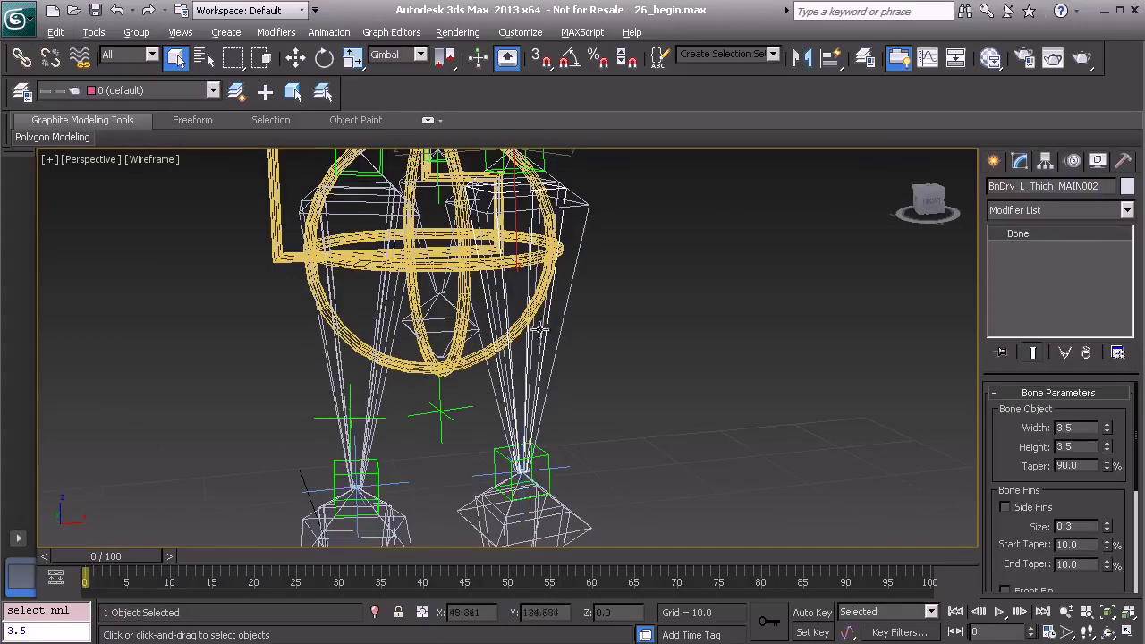
alt+middle_drag(540, 338, 541, 314)
alt+middle_drag(519, 365, 564, 333)
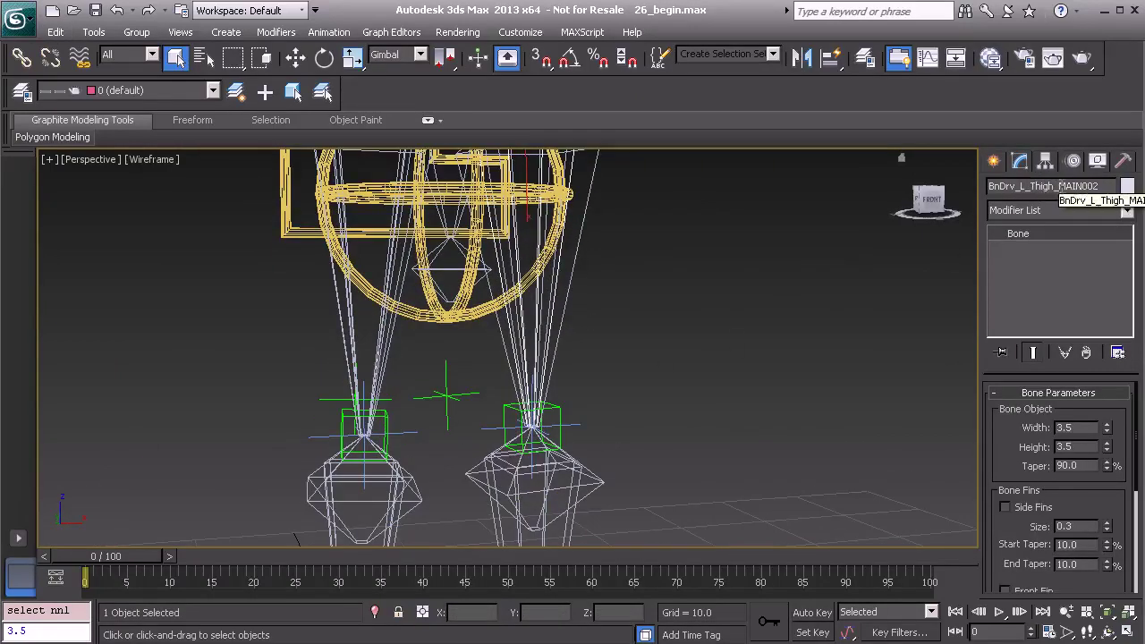
drag(1059, 186, 1097, 188)
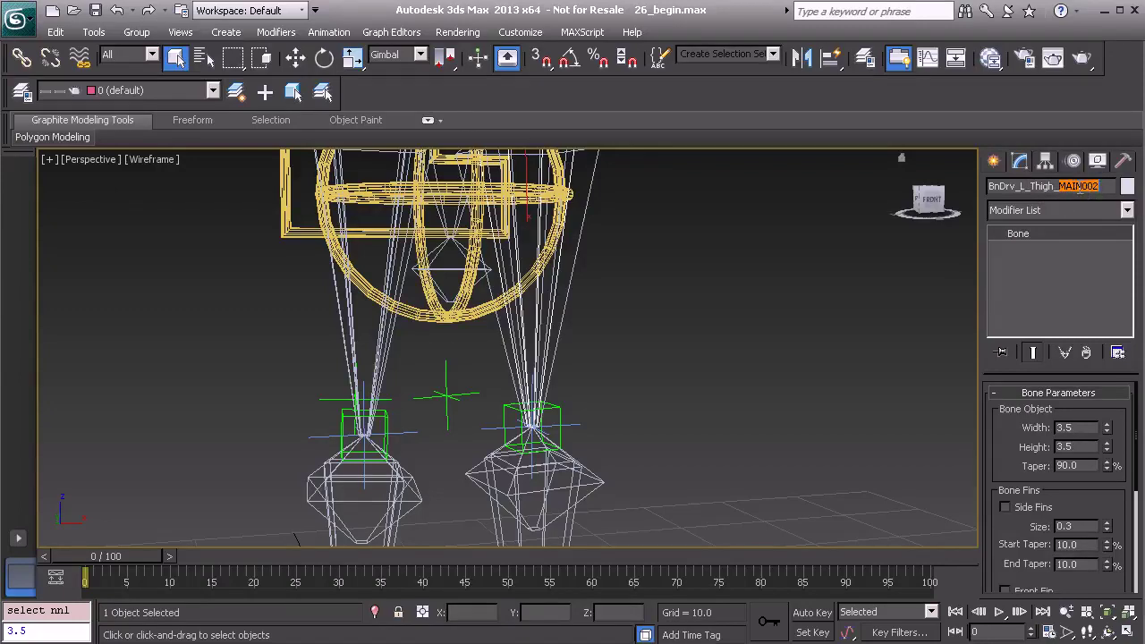
drag(1060, 186, 1096, 186)
click(1063, 185)
text(FK01)
middle_drag(561, 411, 564, 298)
alt+middle_drag(610, 490, 589, 408)
click(580, 404)
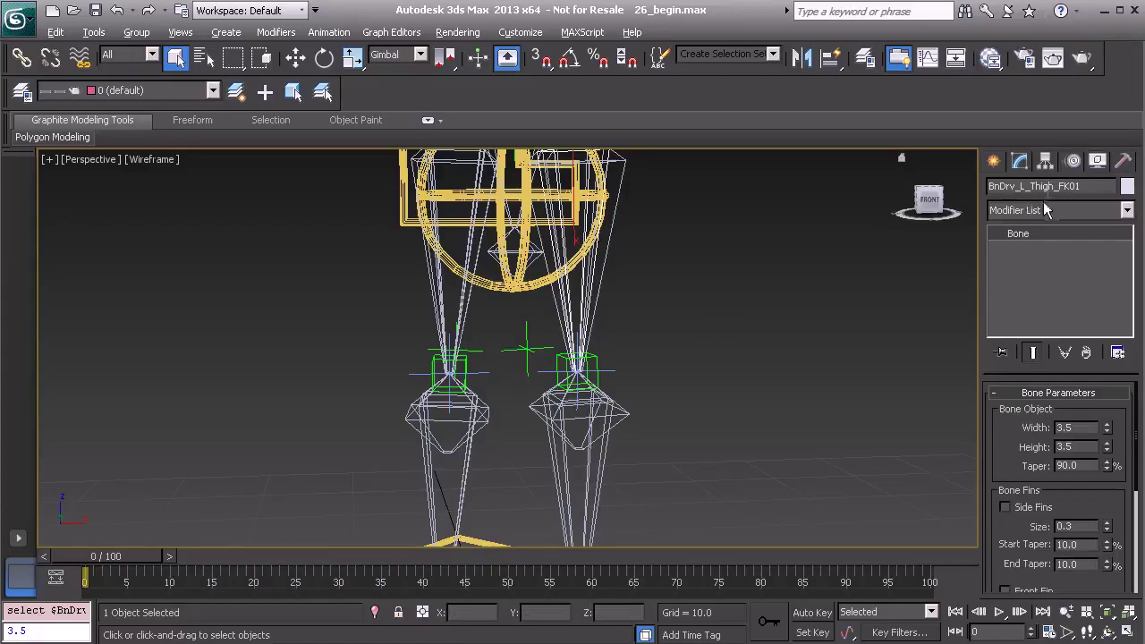
Select the left and right FK01 thigh and shin bones together and clone them as copies
alt+middle_drag(581, 327, 566, 354)
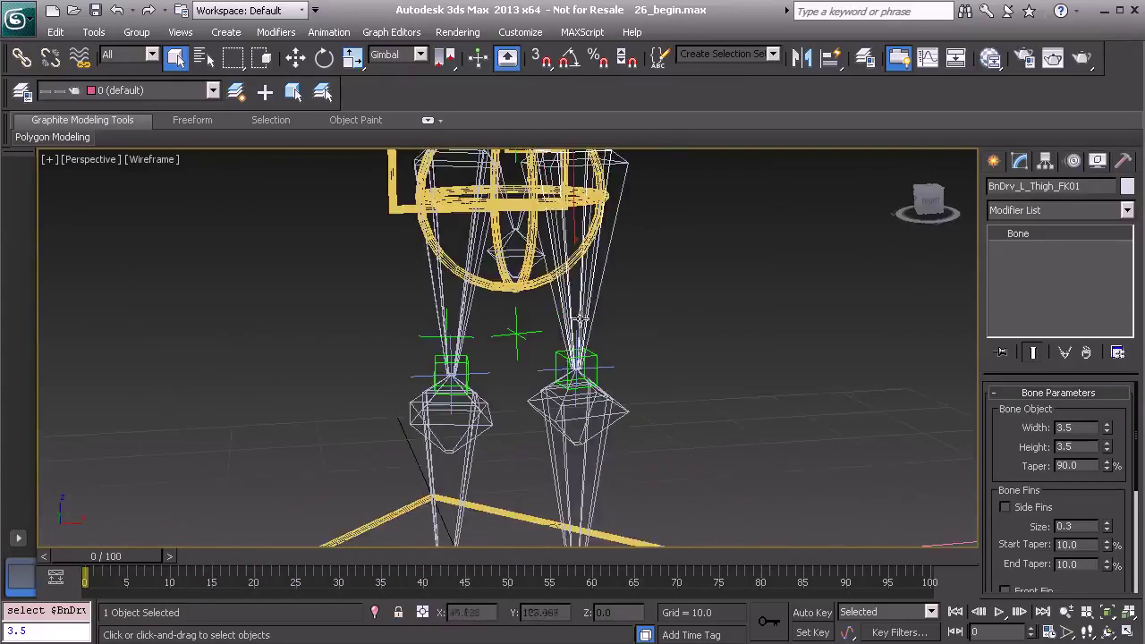
alt+middle_drag(607, 298, 603, 286)
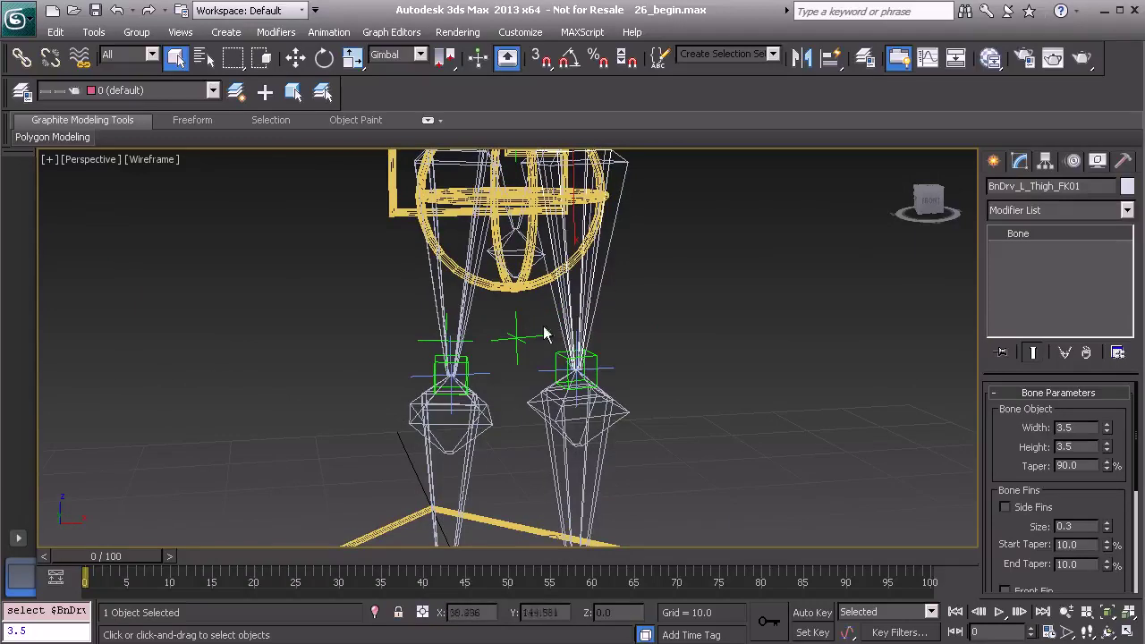
alt+middle_drag(484, 345, 433, 352)
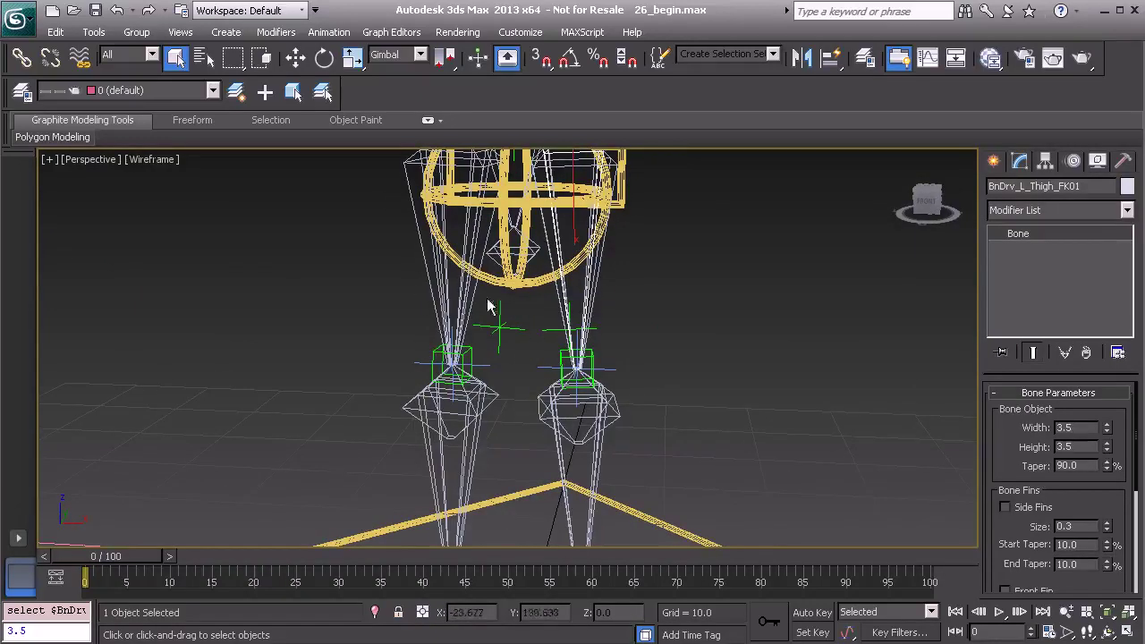
alt+middle_drag(547, 361, 581, 388)
ctrl+click(597, 395)
alt+middle_drag(453, 411, 419, 403)
ctrl+click(419, 400)
alt+middle_drag(436, 361, 474, 350)
ctrl+click(431, 344)
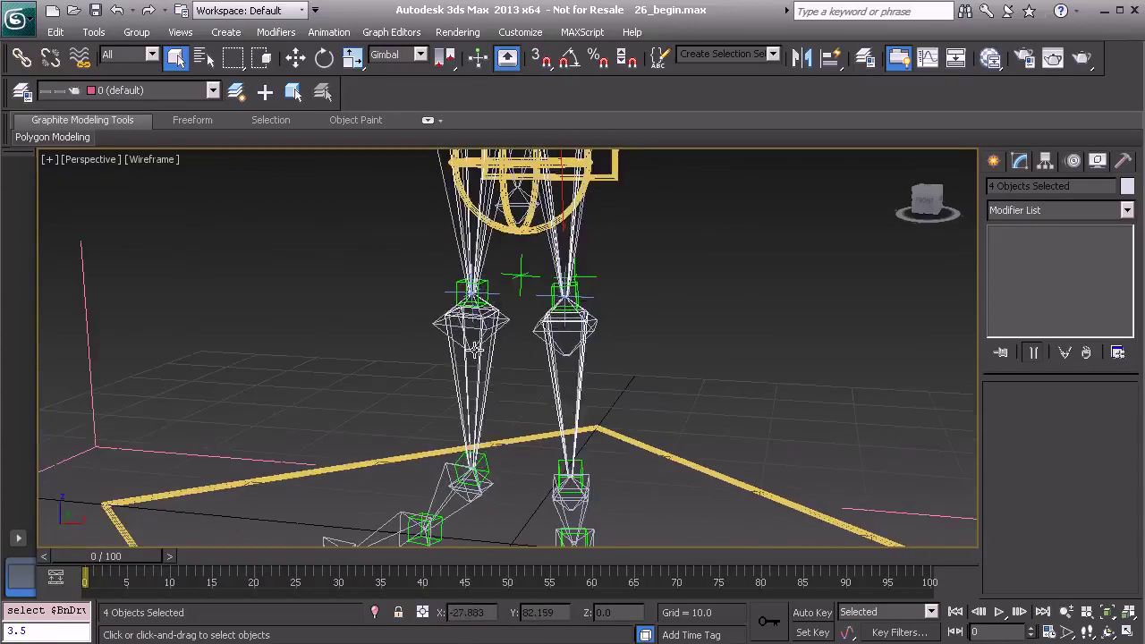
key(ctrl+v)
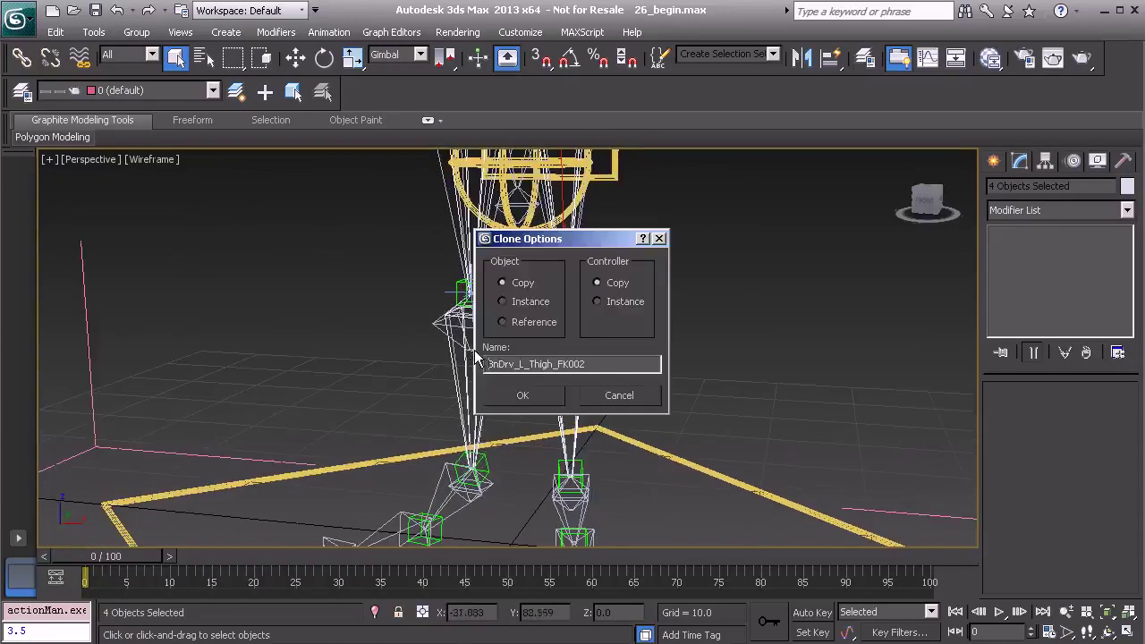
click(523, 396)
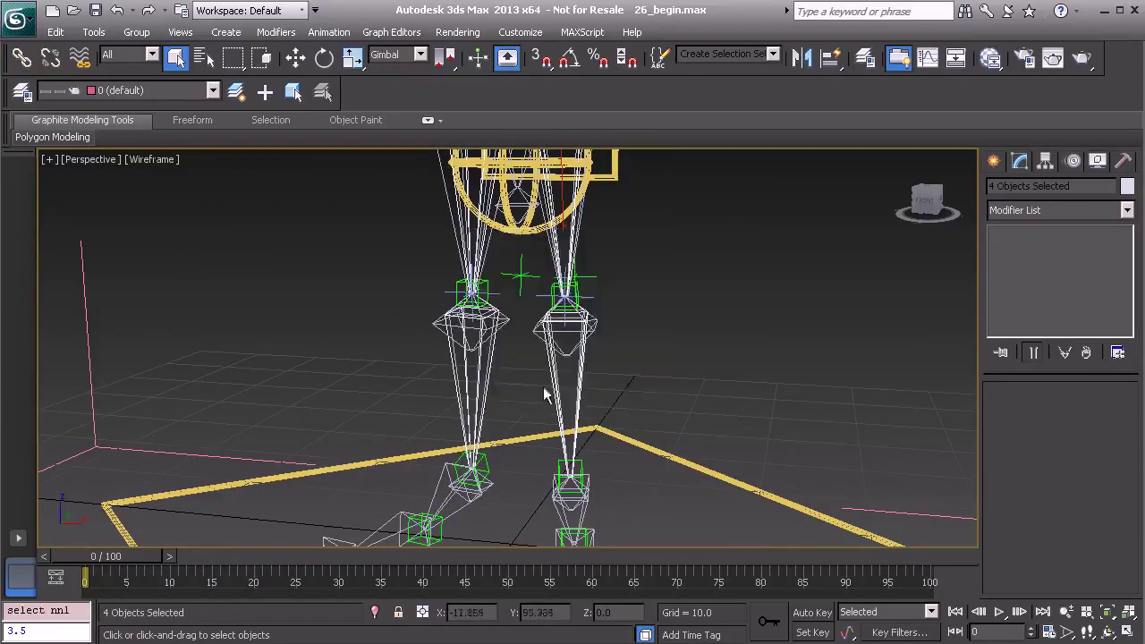
Reopen the MAXScript Listener and set the new copies' width by running $.width = 4
alt+middle_drag(510, 274, 505, 328)
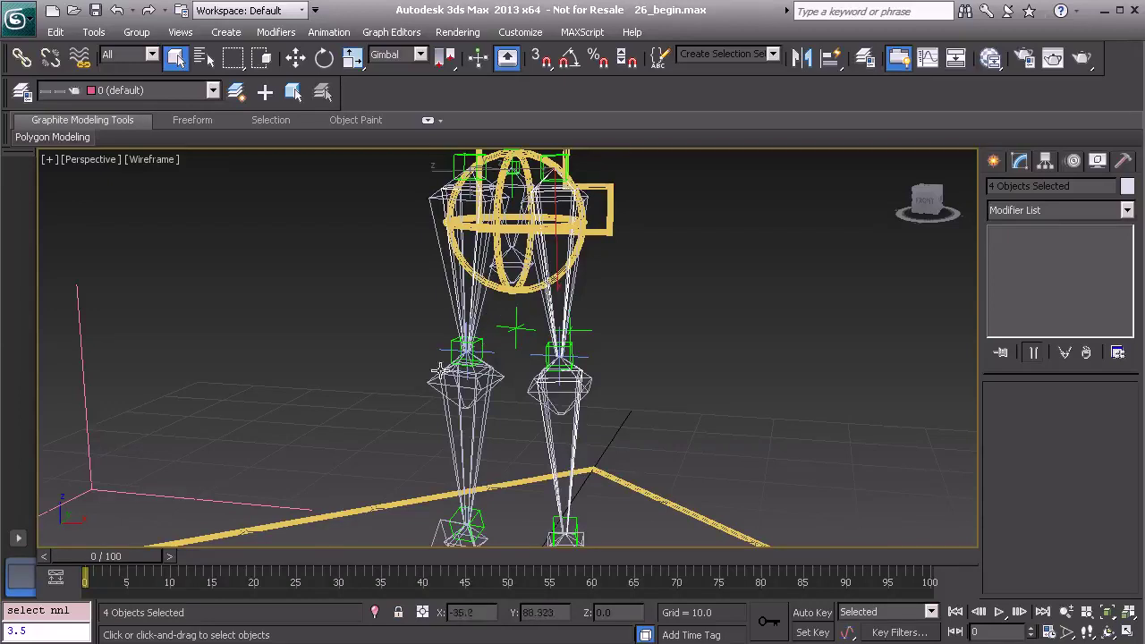
middle_drag(433, 376, 420, 312)
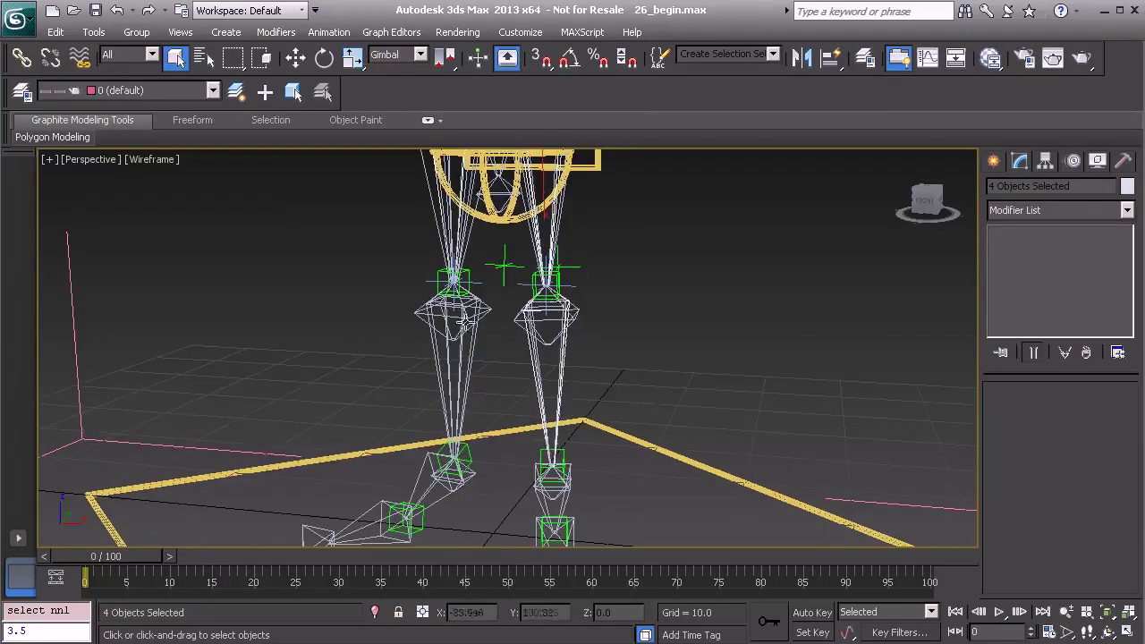
middle_drag(436, 319, 420, 386)
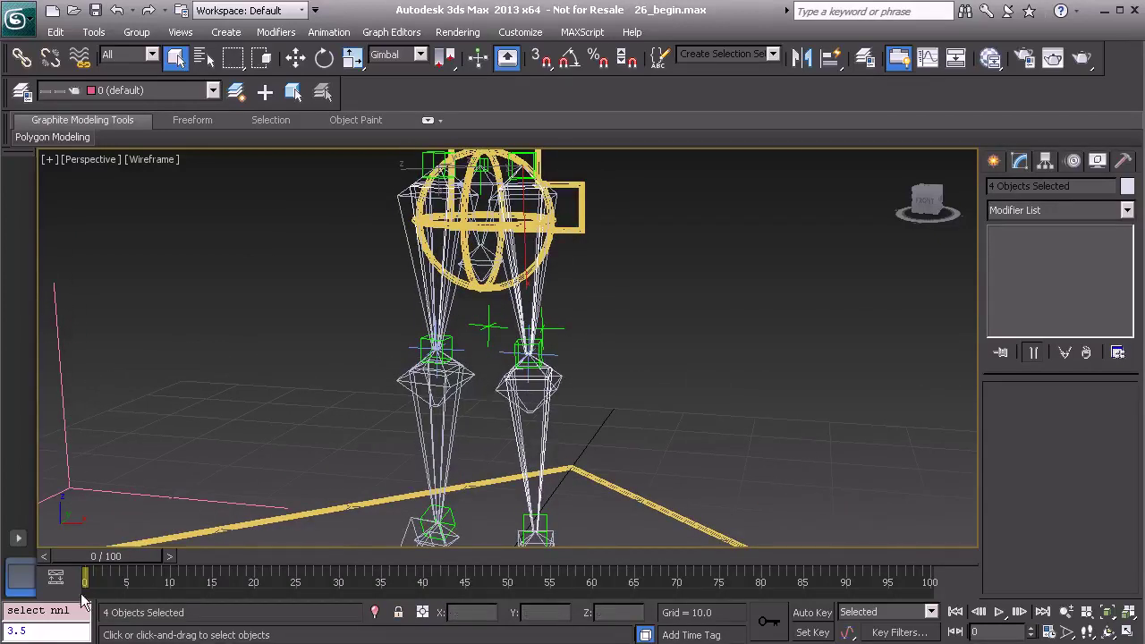
right_click(56, 610)
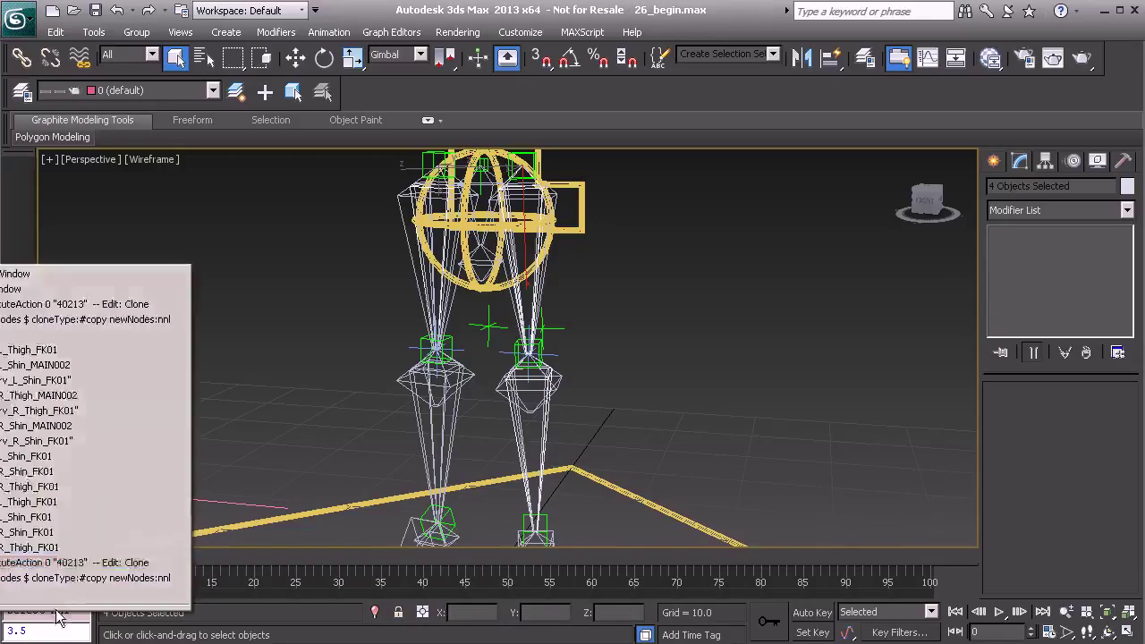
click(93, 277)
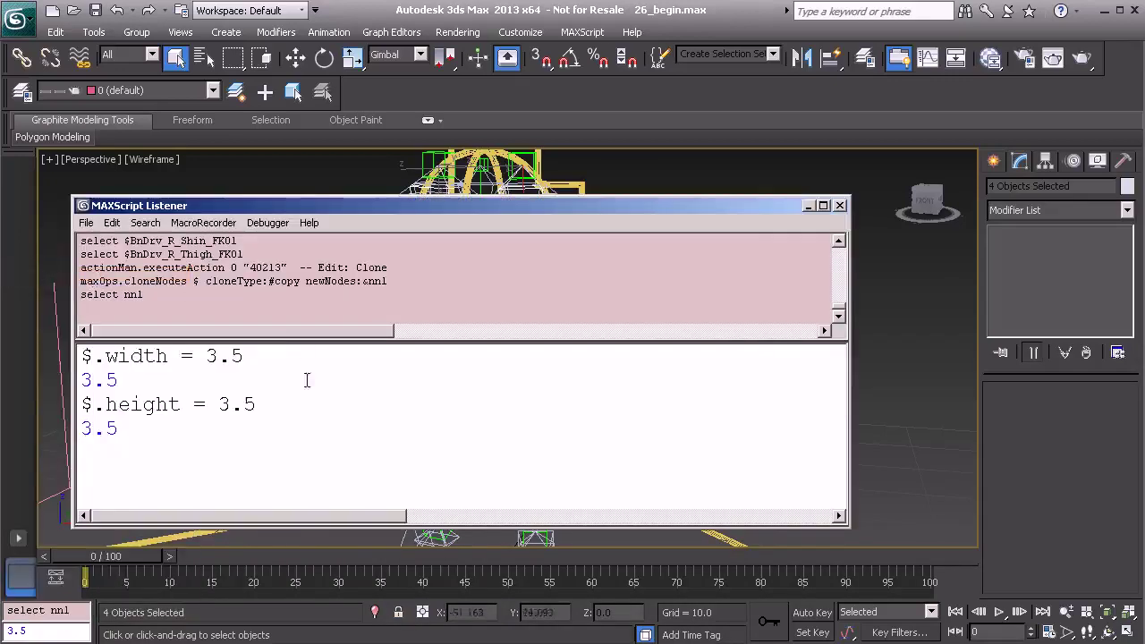
drag(206, 355, 244, 356)
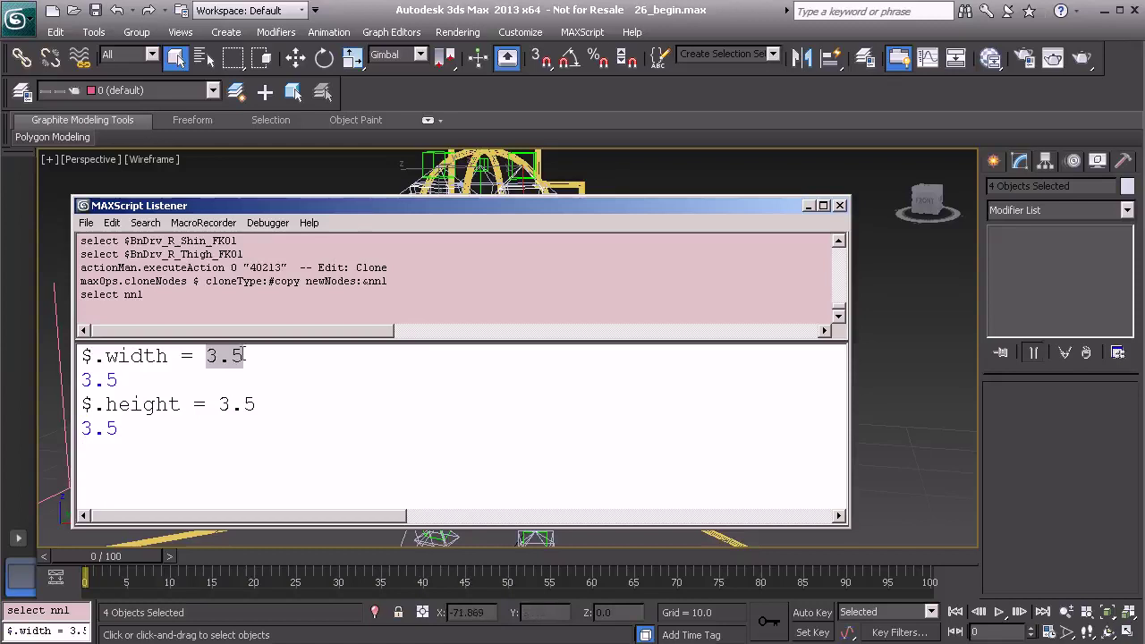
text(4)
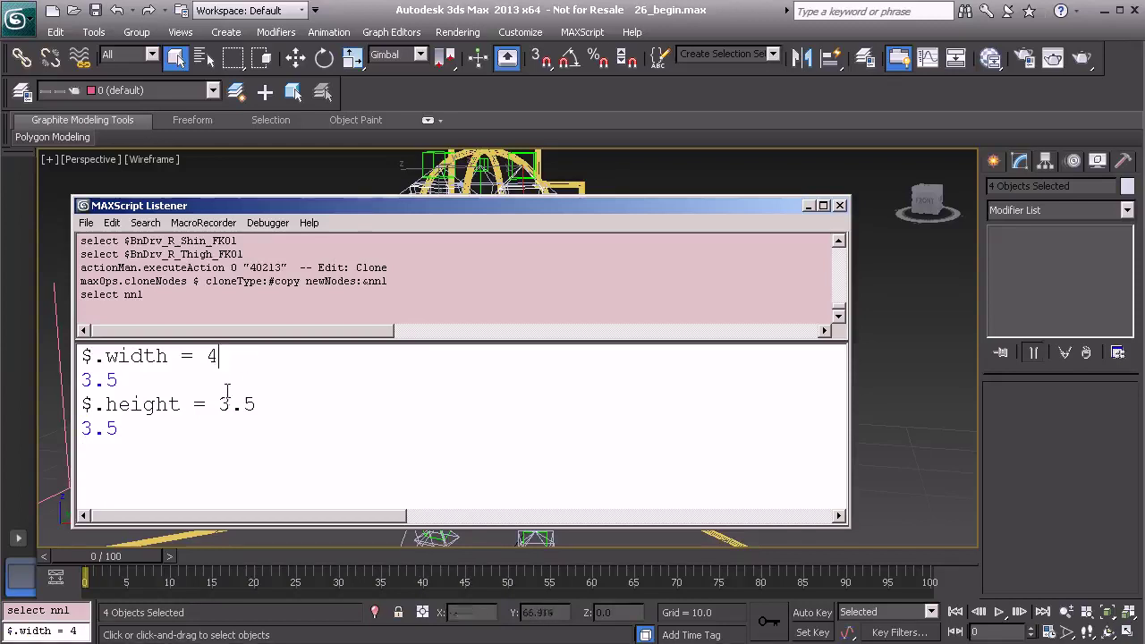
key(Return)
Run $.height = 4 on the newly cloned leg bones and close the MAXScript Listener
drag(219, 428, 259, 429)
text(4)
key(Return)
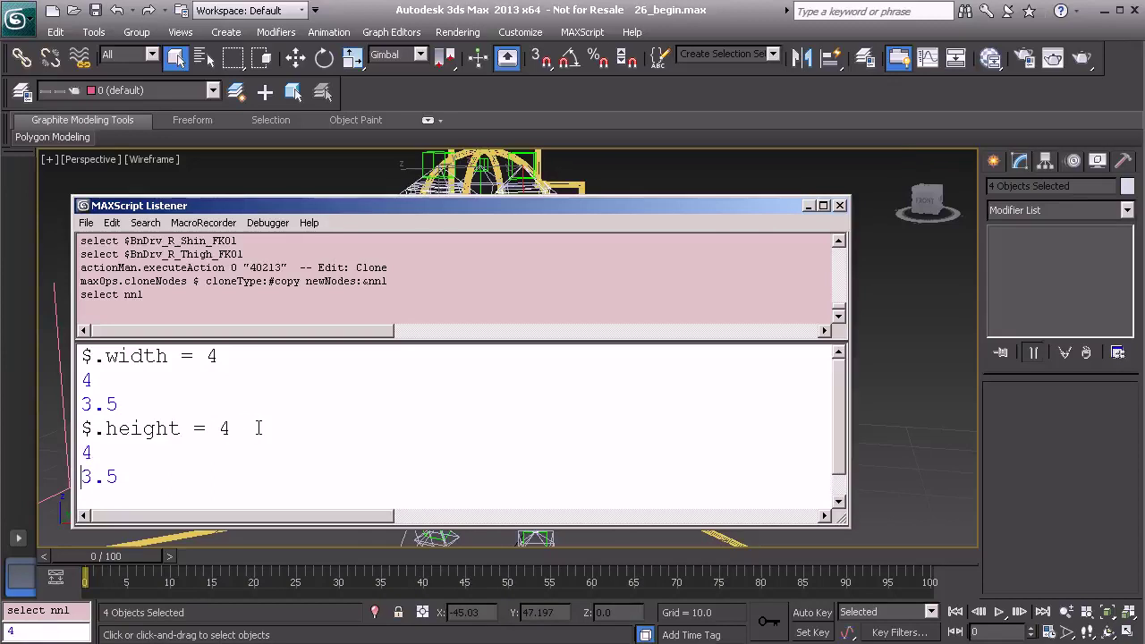
click(840, 205)
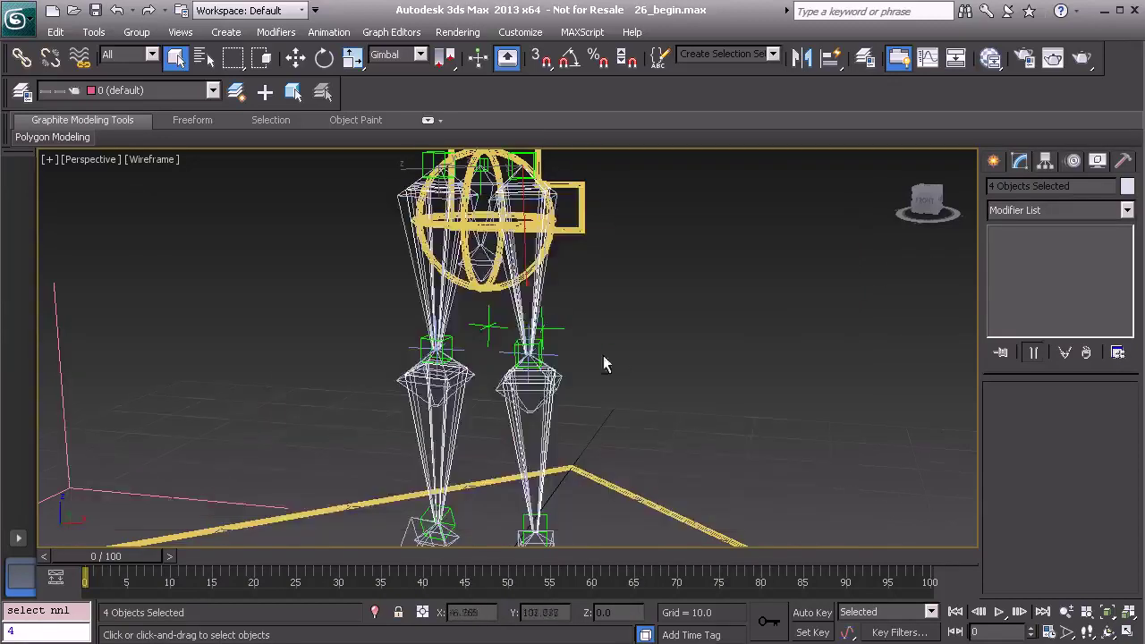
Select the outermost copy of the left thigh bone near the hips
alt+middle_drag(529, 349, 609, 360)
scroll(481, 326, up, 4)
middle_drag(481, 325, 571, 269)
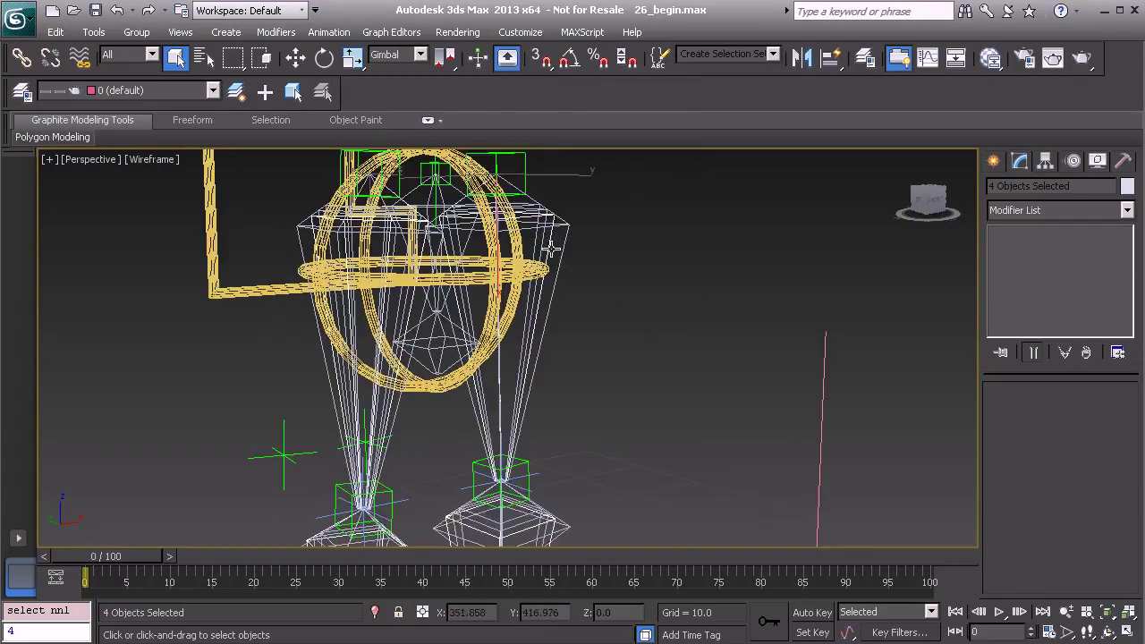
click(551, 248)
alt+middle_drag(657, 286, 636, 315)
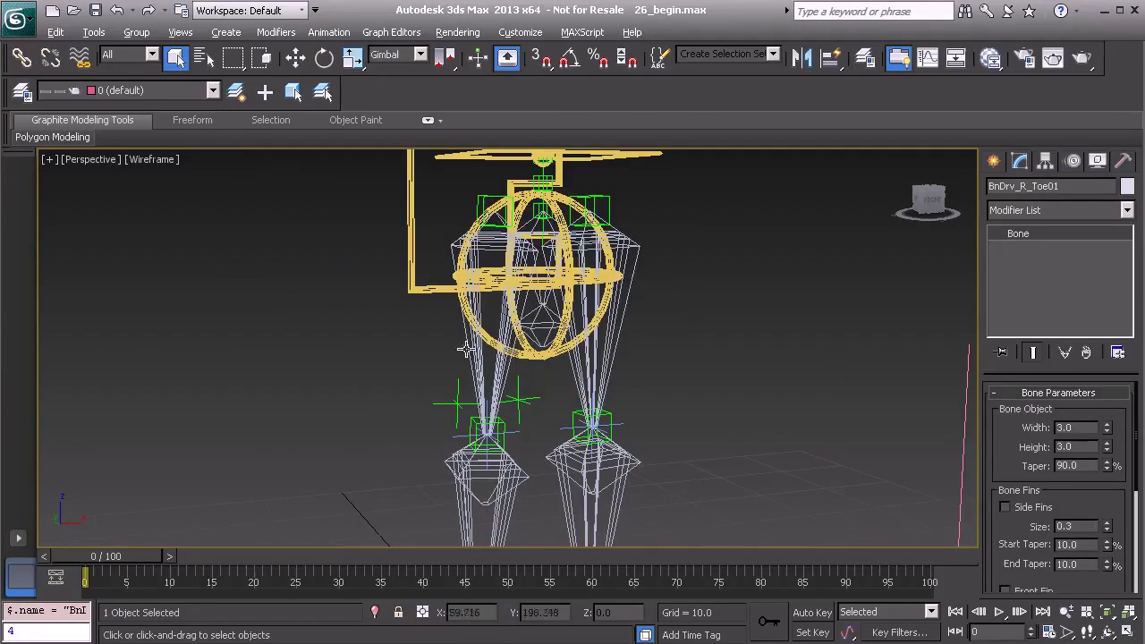
alt+middle_drag(562, 316, 530, 231)
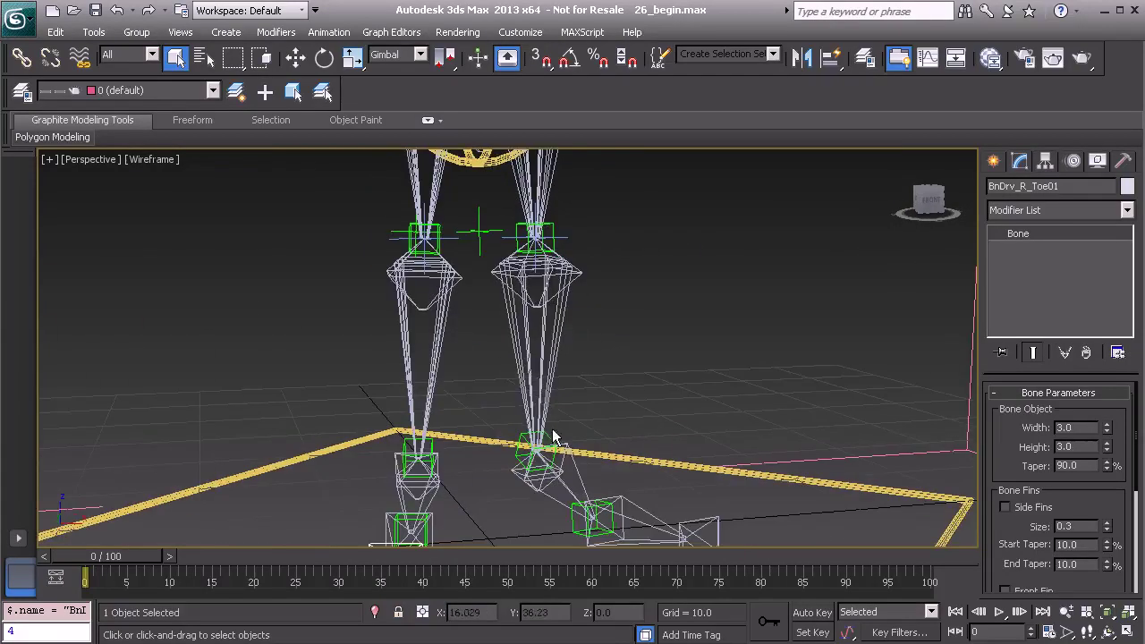
alt+middle_drag(579, 398, 577, 336)
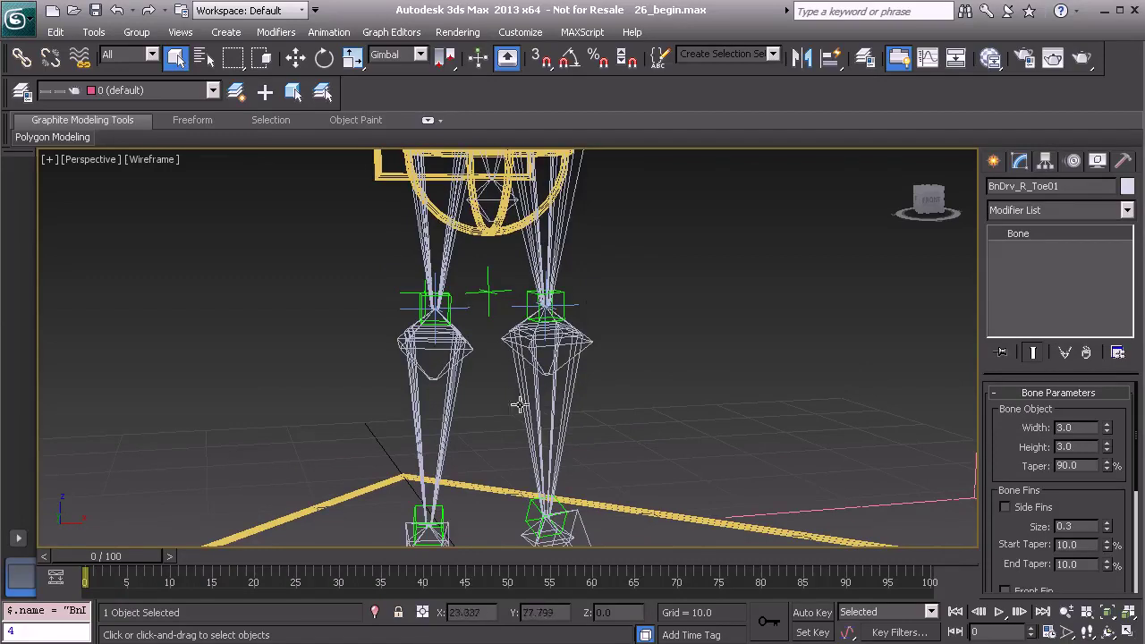
alt+middle_drag(518, 387, 505, 333)
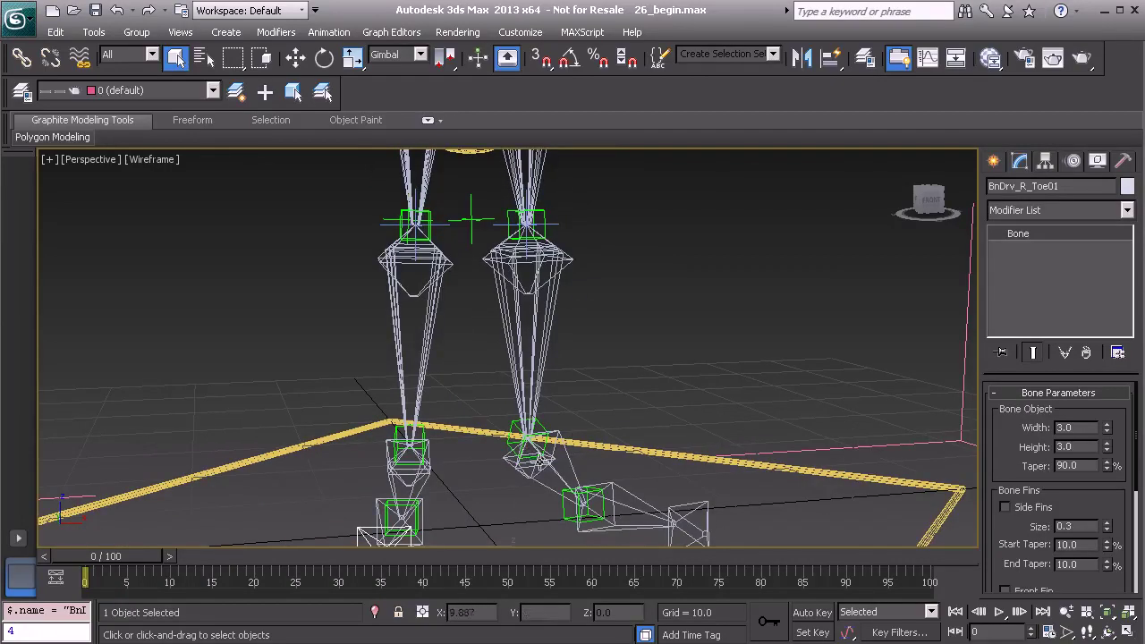
Select the left FK01 shin bone, open Bone Tools and create an end bone on it
alt+middle_drag(528, 449, 546, 452)
alt+middle_drag(671, 457, 528, 422)
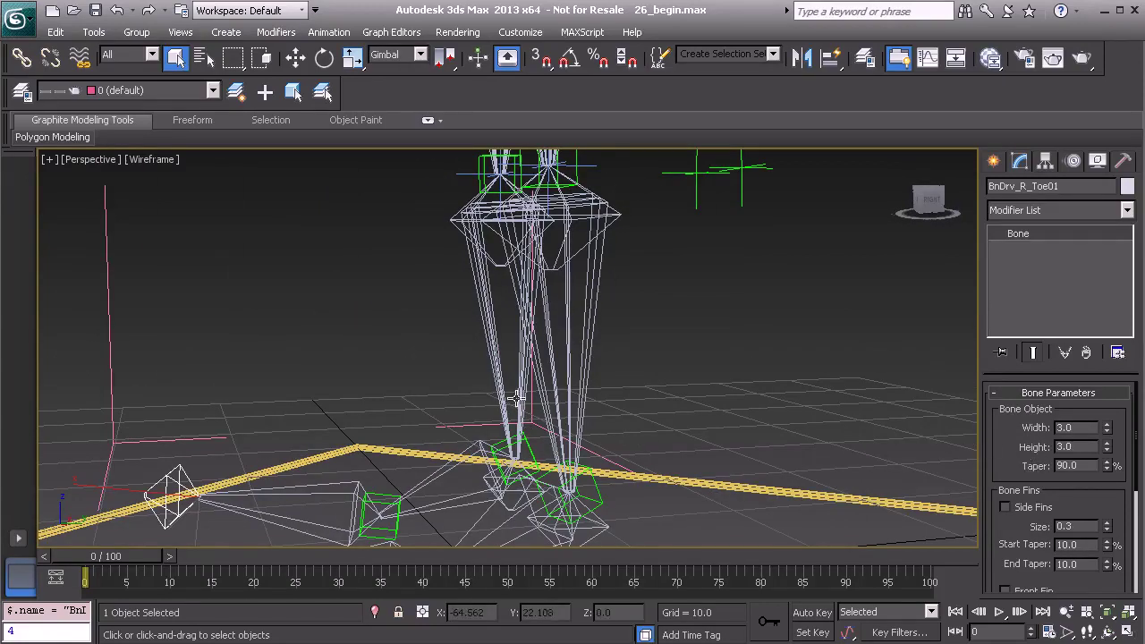
alt+middle_drag(506, 397, 537, 417)
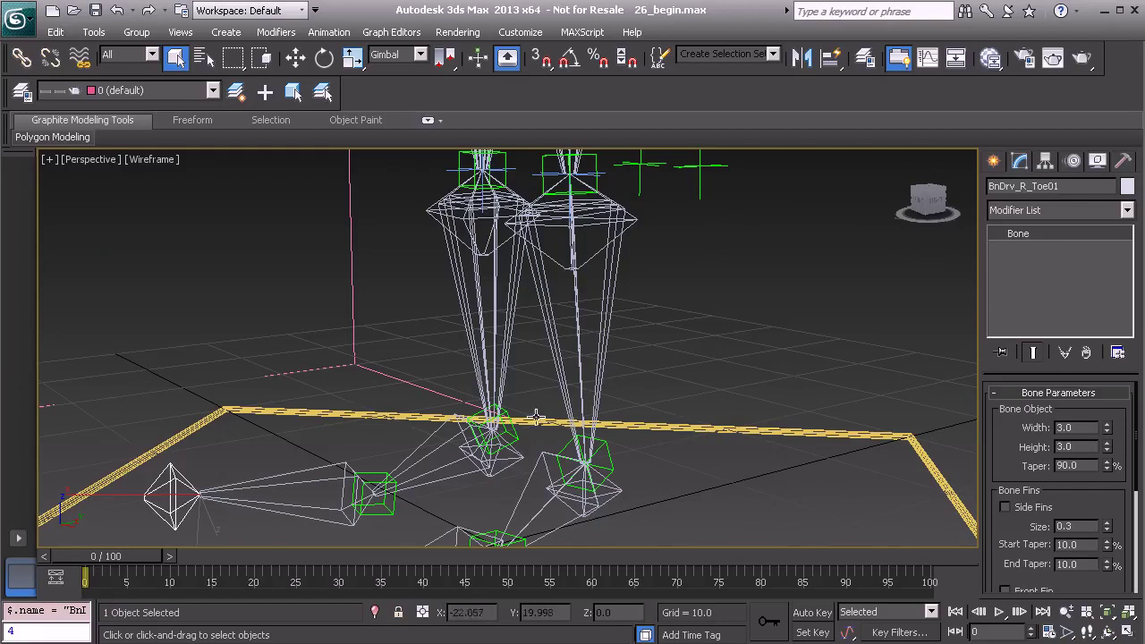
alt+middle_drag(541, 386, 583, 382)
scroll(510, 289, up, 5)
click(518, 287)
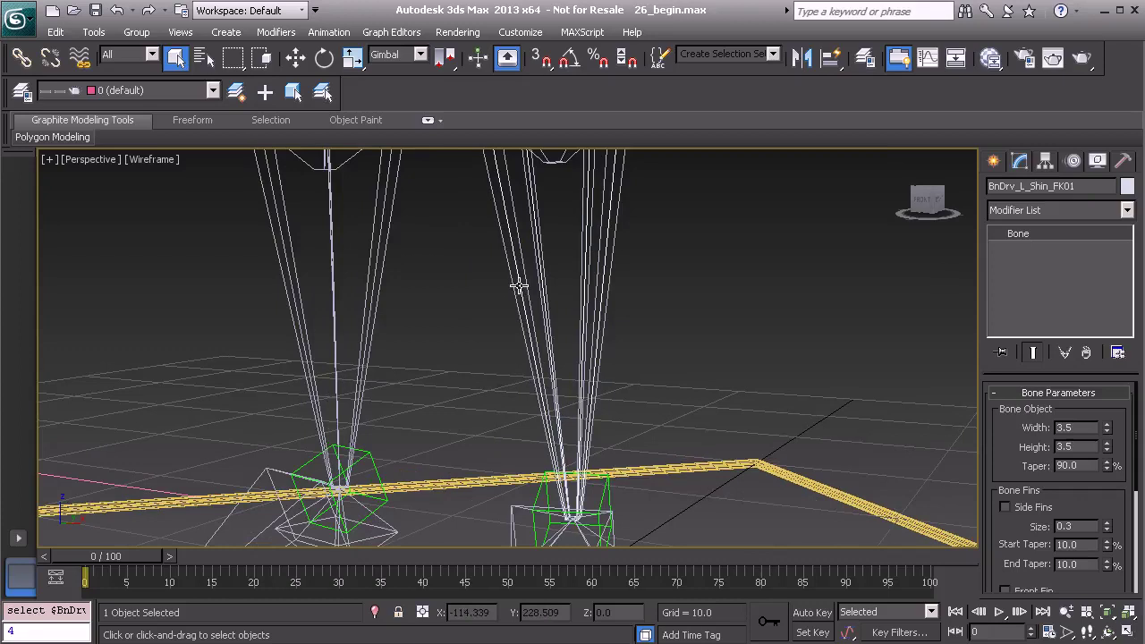
right_click(681, 284)
click(716, 344)
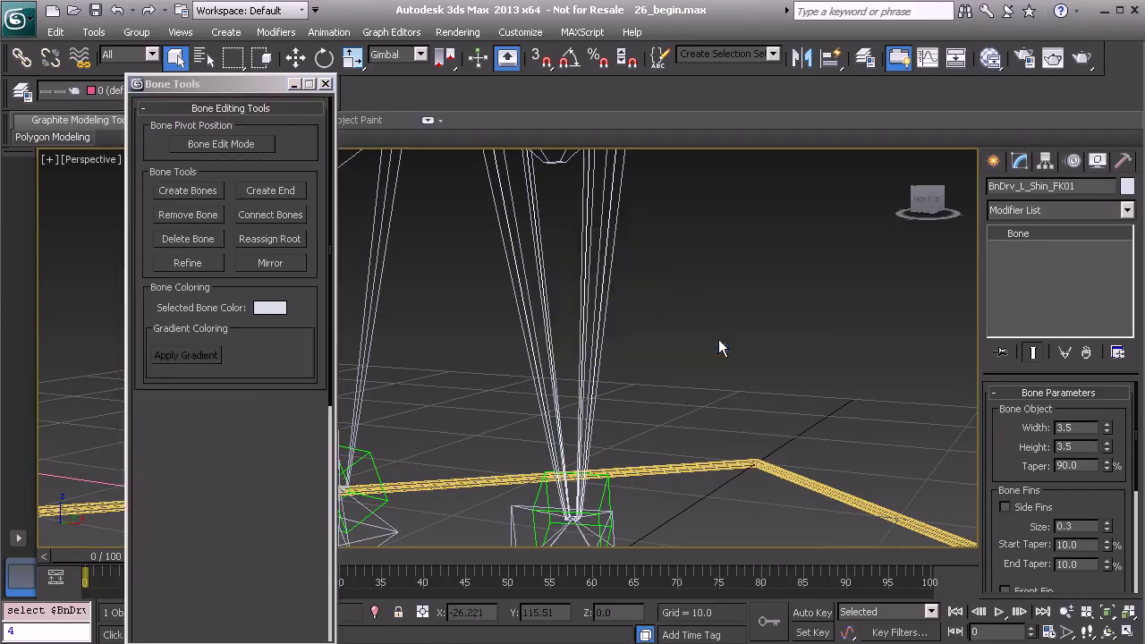
click(287, 192)
Select the left IK01 shin bone and create an end bone on it
middle_drag(707, 430, 547, 282)
click(548, 283)
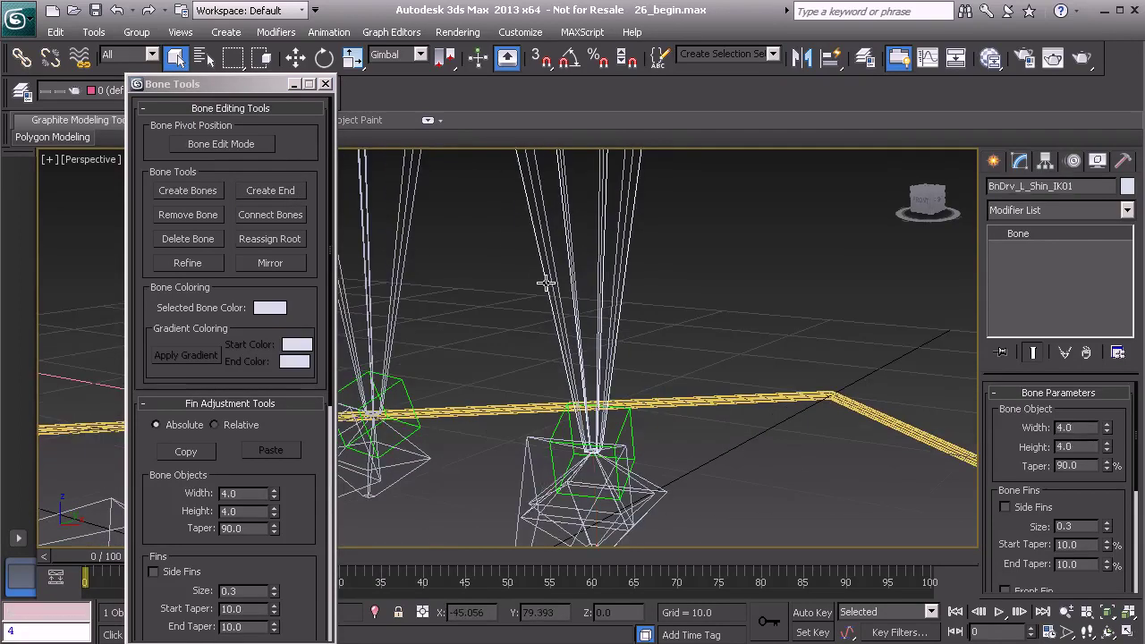
click(289, 191)
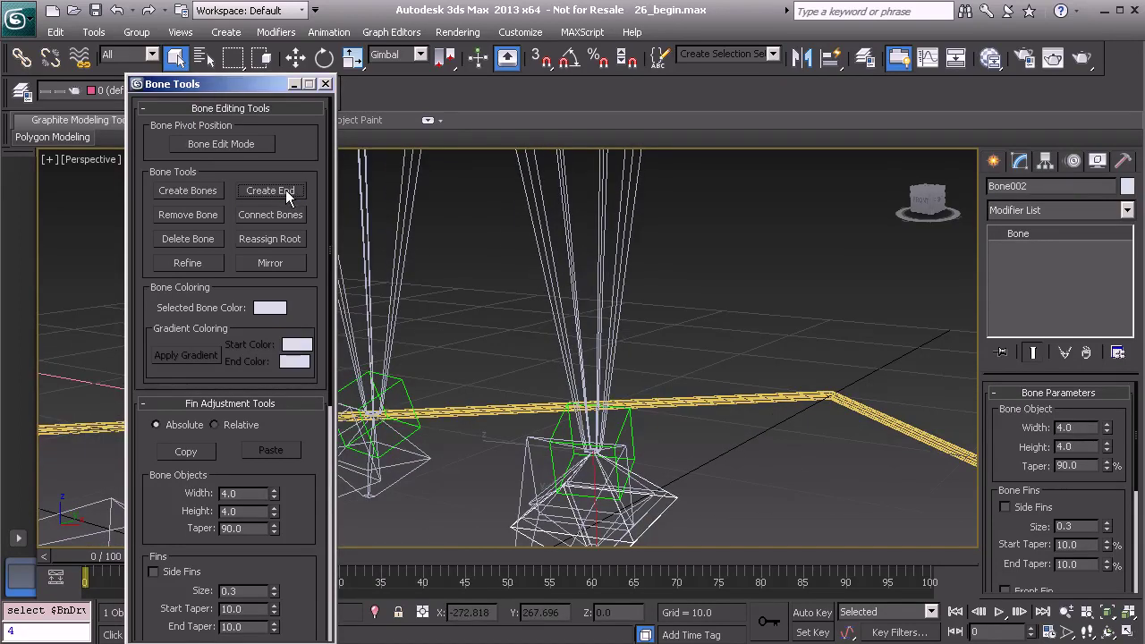
mouse_move(635, 474)
alt+middle_down()
mouse_move(608, 448)
mouse_move(646, 472)
alt+middle_up()
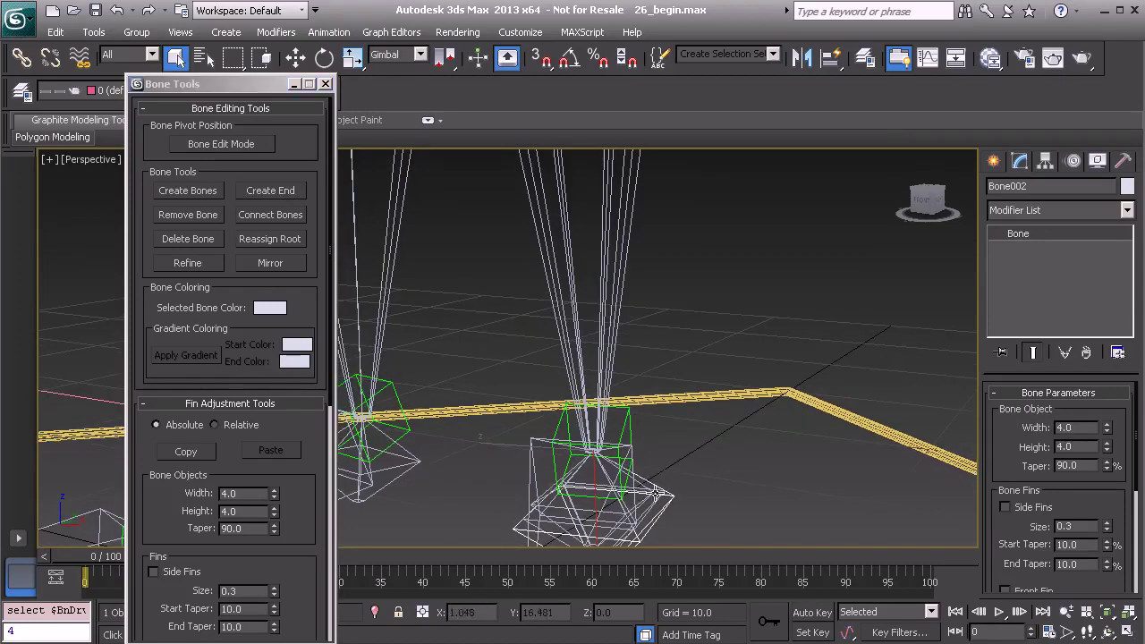
Copy the left FK01 shin's name onto its new end bone and edit it to BnDrv_L_Ankle_FK01
click(613, 284)
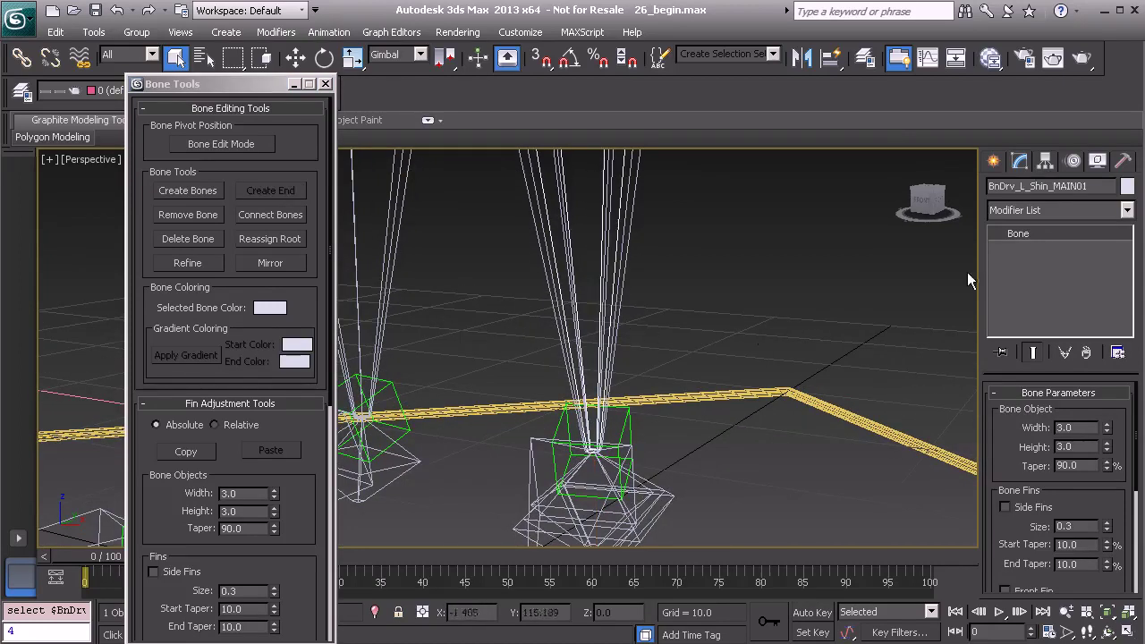
click(617, 243)
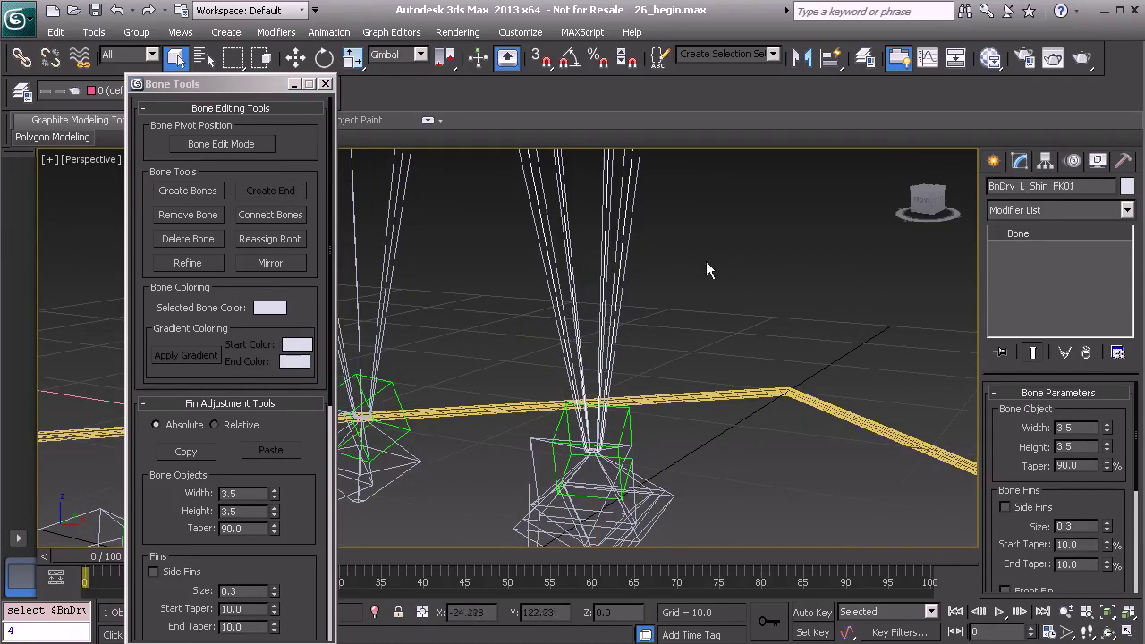
click(1041, 184)
key(ctrl+c)
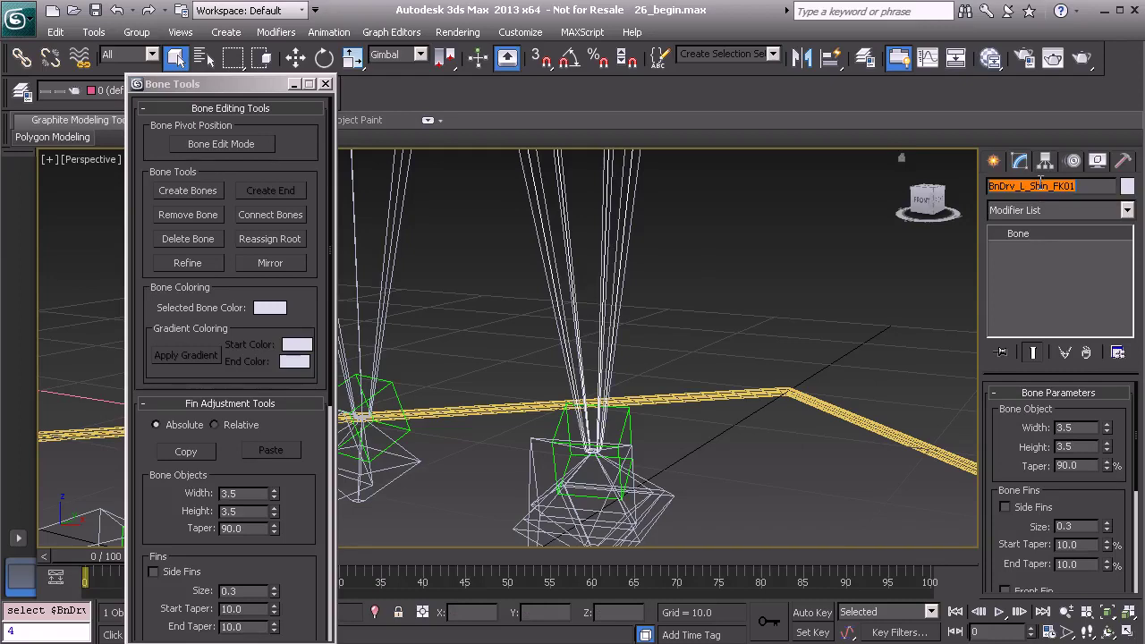
alt+middle_drag(707, 423, 647, 464)
click(651, 439)
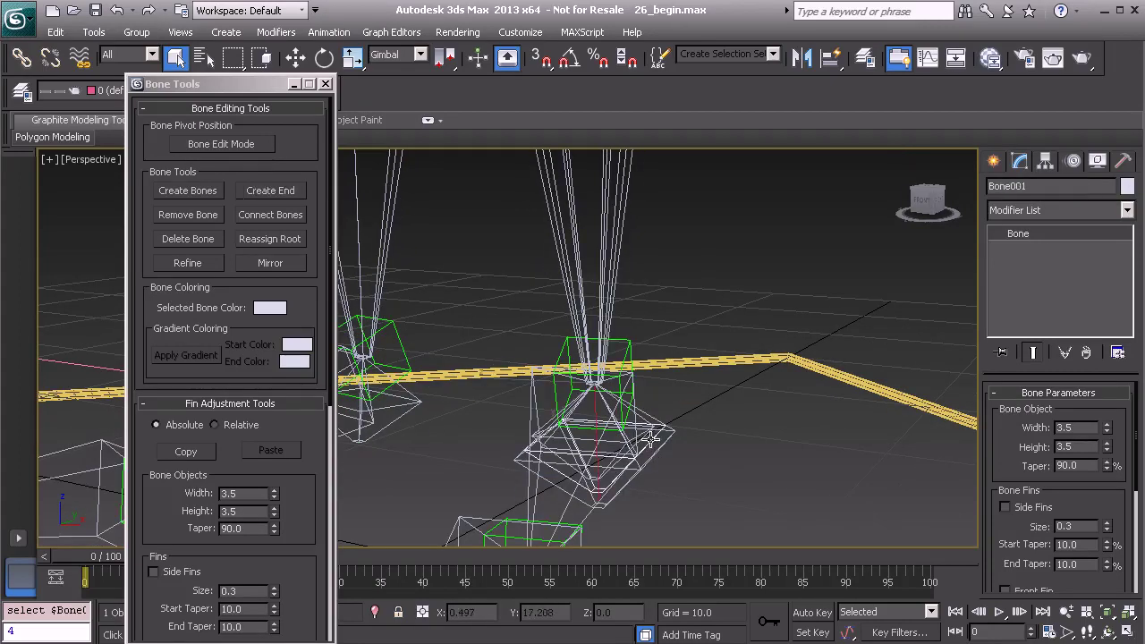
click(1027, 186)
key(ctrl+v)
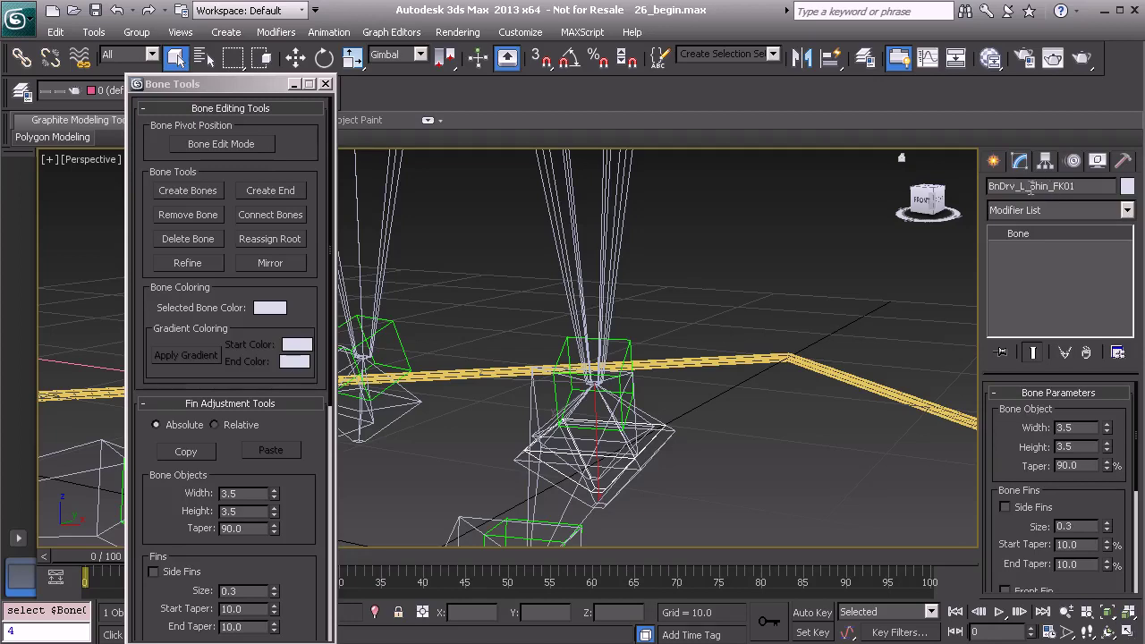
drag(1030, 186, 1051, 187)
text(Ankle)
key(Return)
Rename the end bone of the left IK01 shin as BnDrv_L_Ankle_IK01, starting from the copied shin name
click(665, 444)
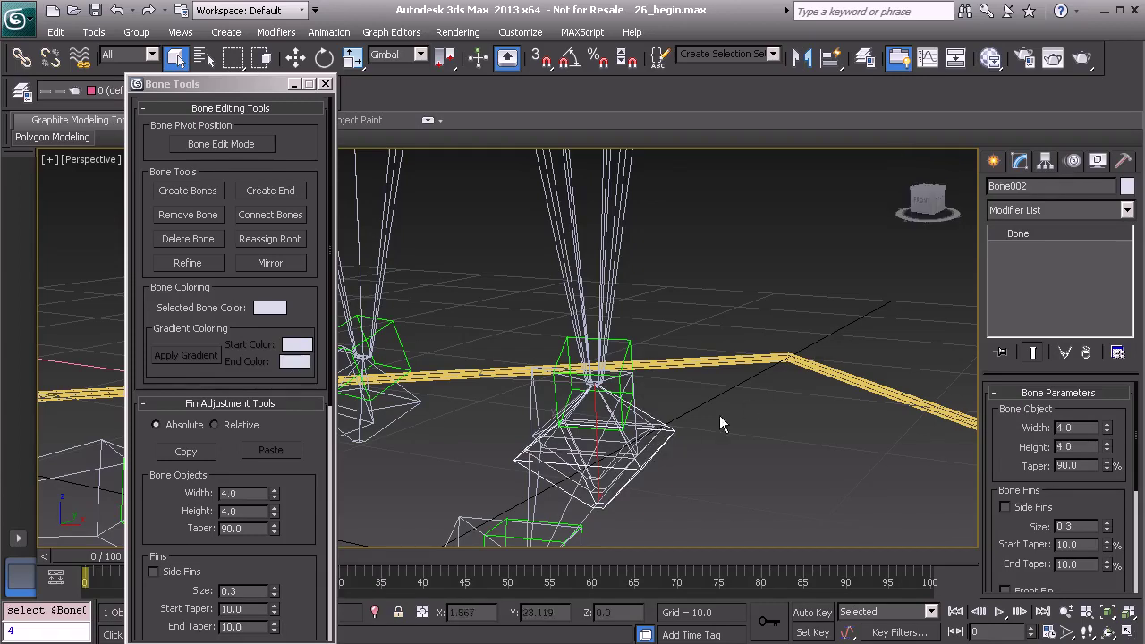
double_click(1035, 186)
key(ctrl+v)
drag(1031, 186, 1049, 188)
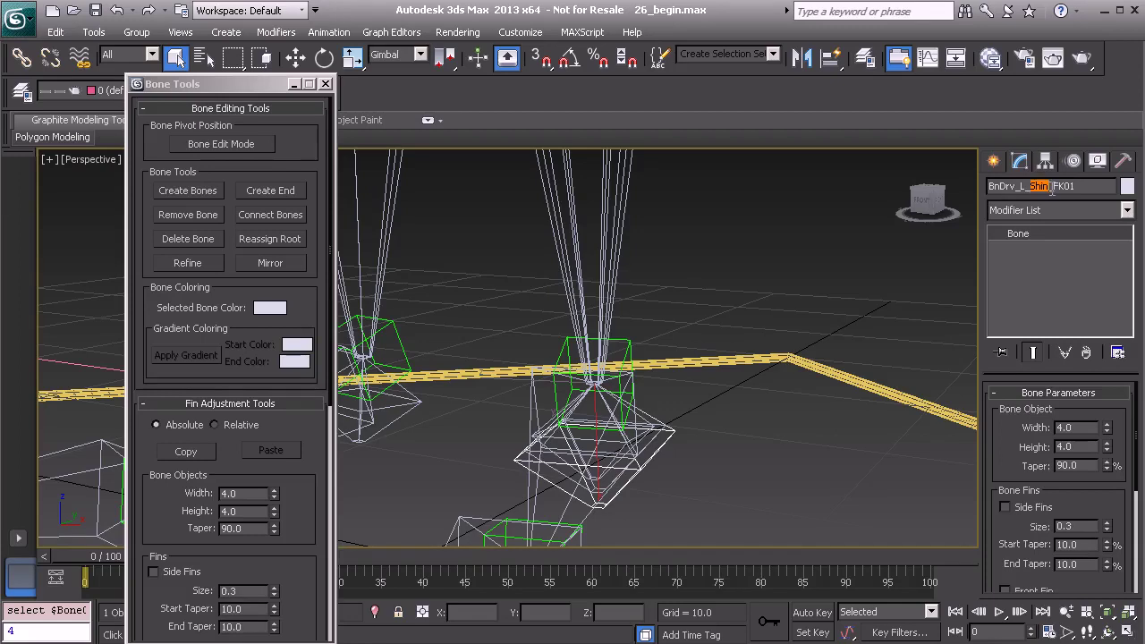
text(Arm)
middle_drag(562, 346, 611, 373)
scroll(611, 374, down, 2)
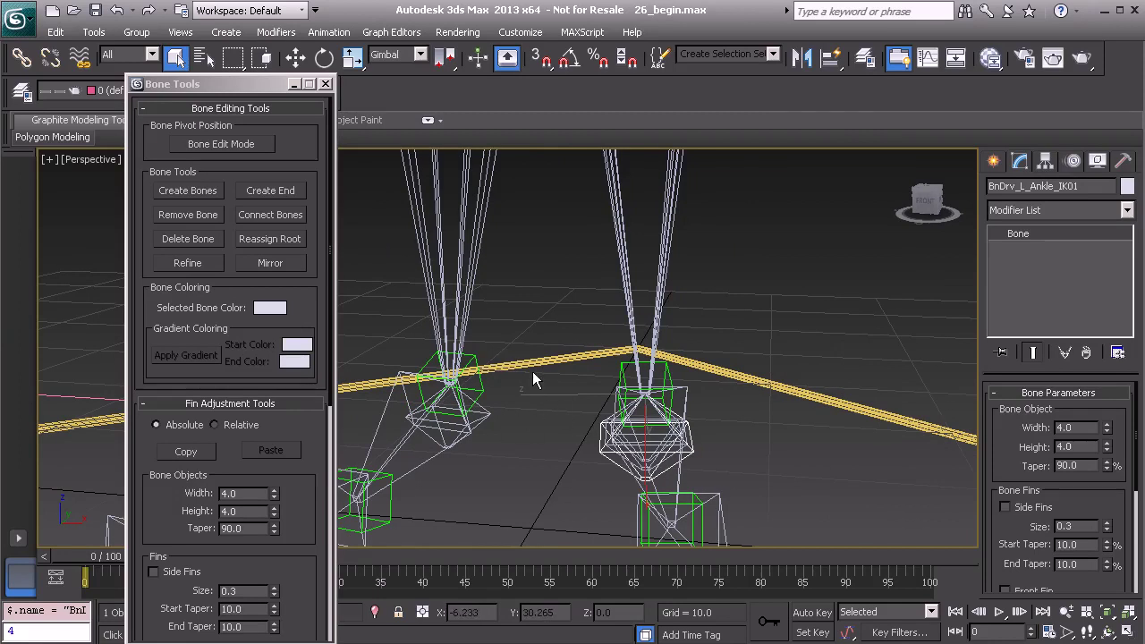
Select the whole left IK01 chain, from the outermost thigh bone down to the ankle
alt+middle_drag(532, 371, 606, 393)
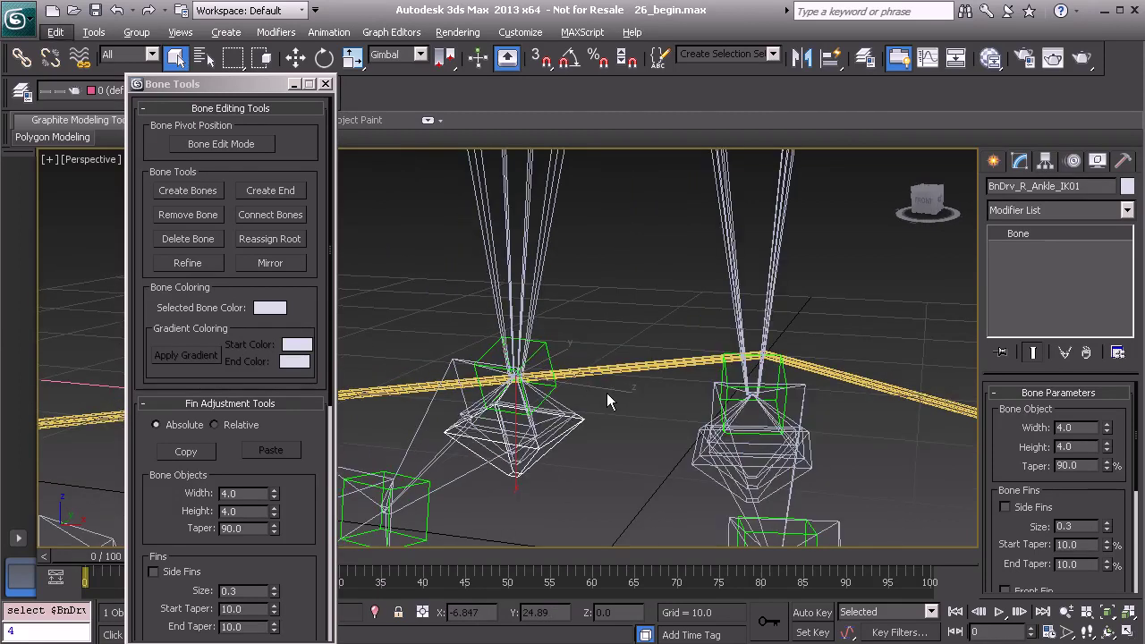
scroll(545, 407, down, 3)
alt+middle_drag(652, 394, 651, 345)
alt+middle_drag(659, 297, 658, 411)
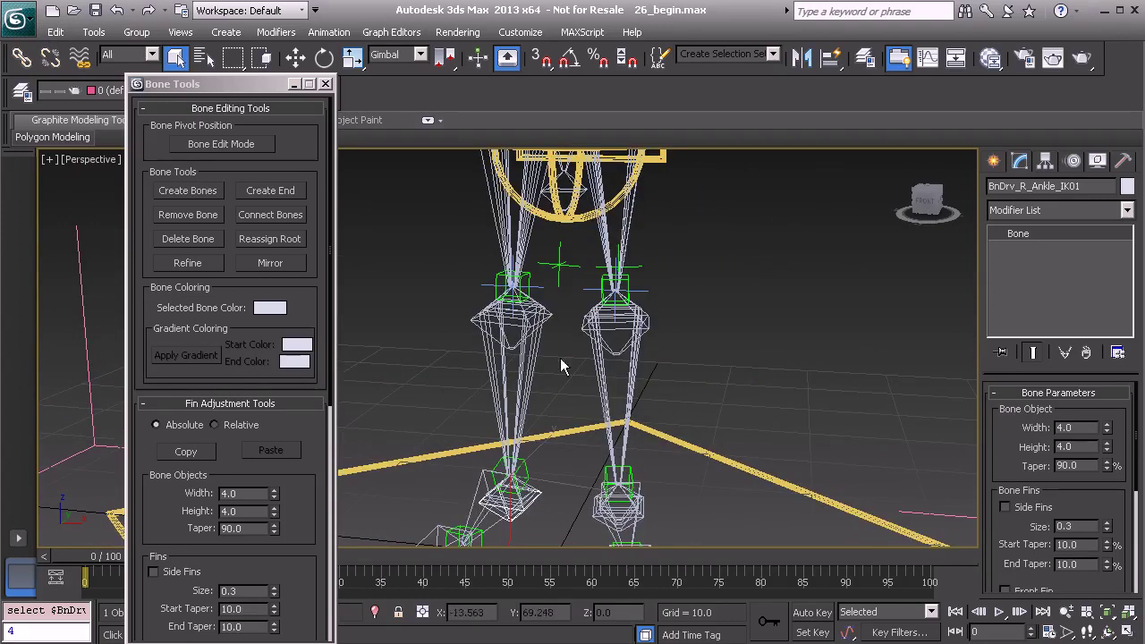
alt+middle_drag(569, 287, 620, 297)
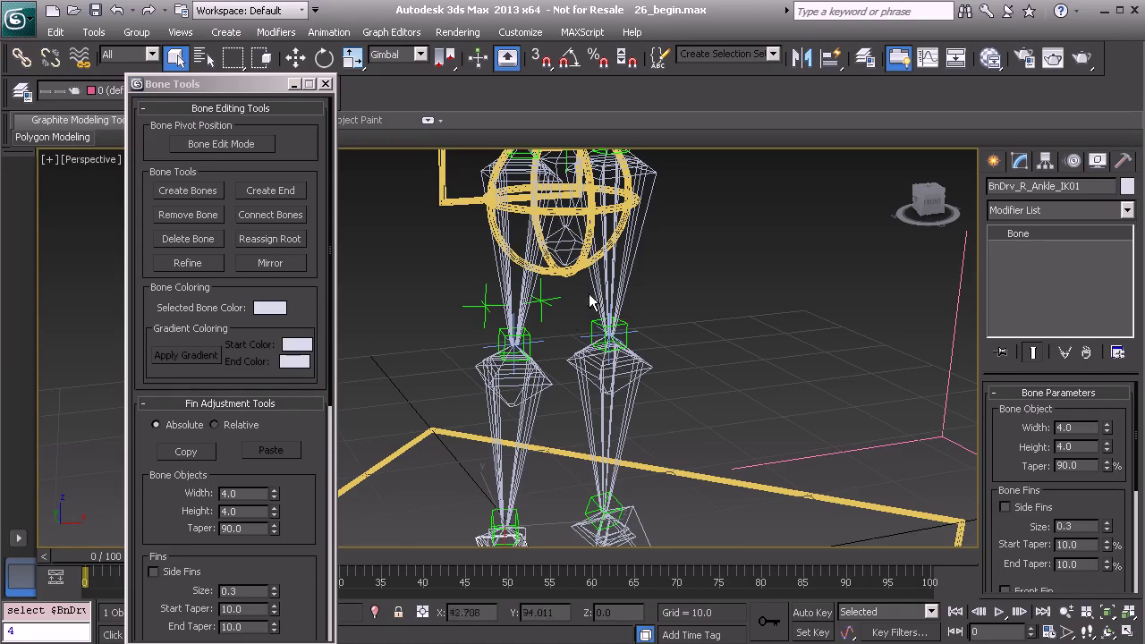
alt+middle_drag(608, 304, 587, 318)
scroll(569, 300, up, 2)
scroll(587, 319, up, 3)
click(654, 221)
double_click(654, 221)
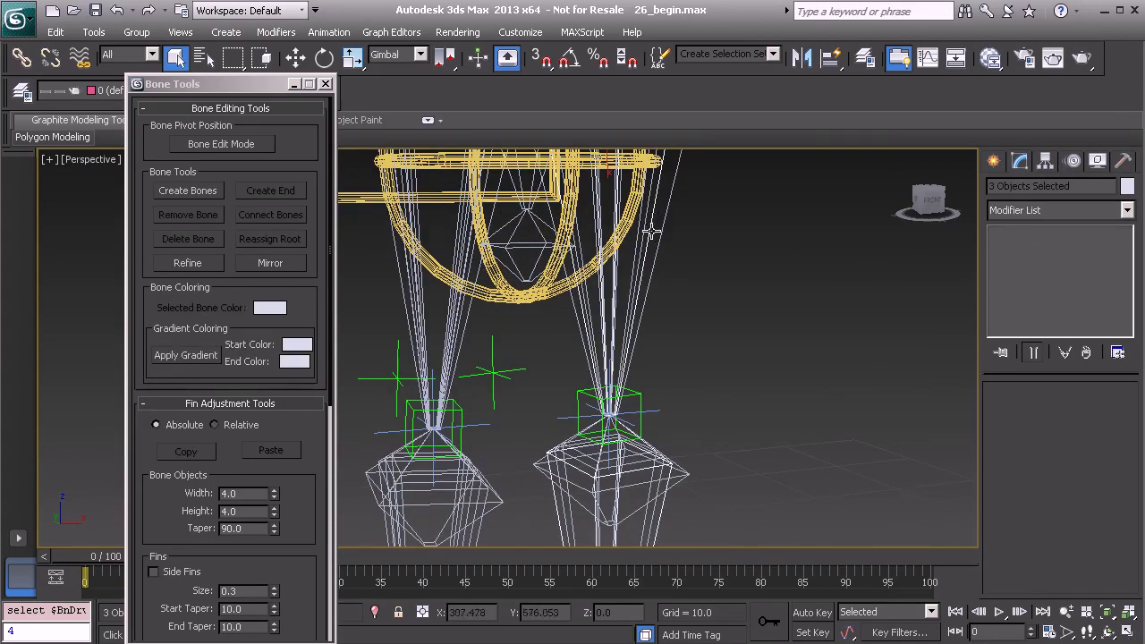
scroll(619, 376, down, 5)
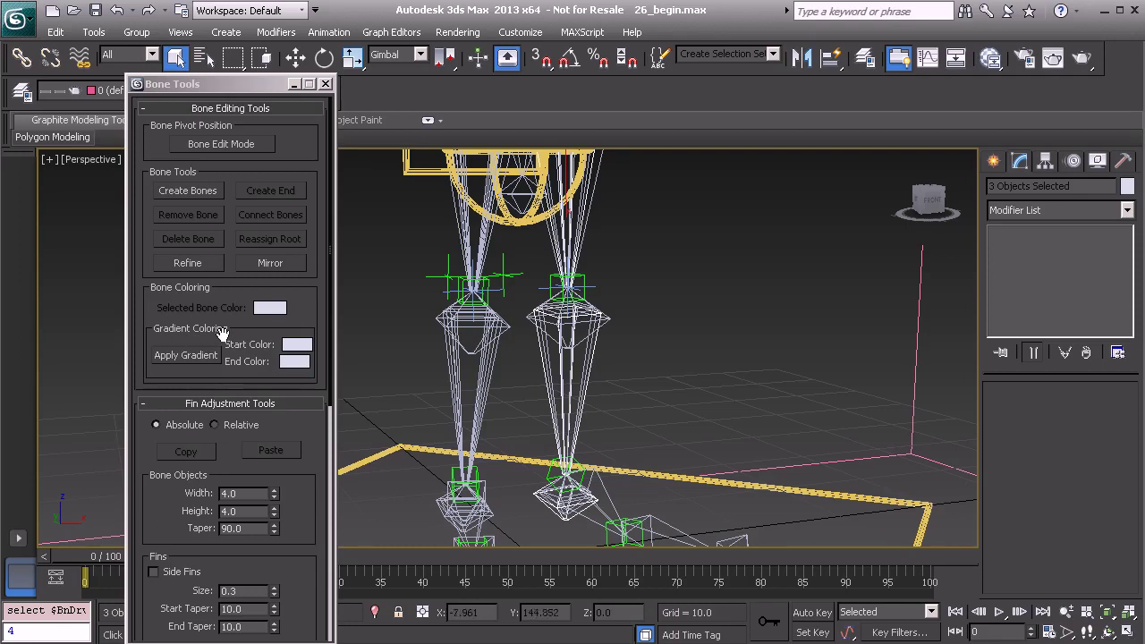
Set the bone gradient's start color to pure red (255, 0, 0)
click(297, 347)
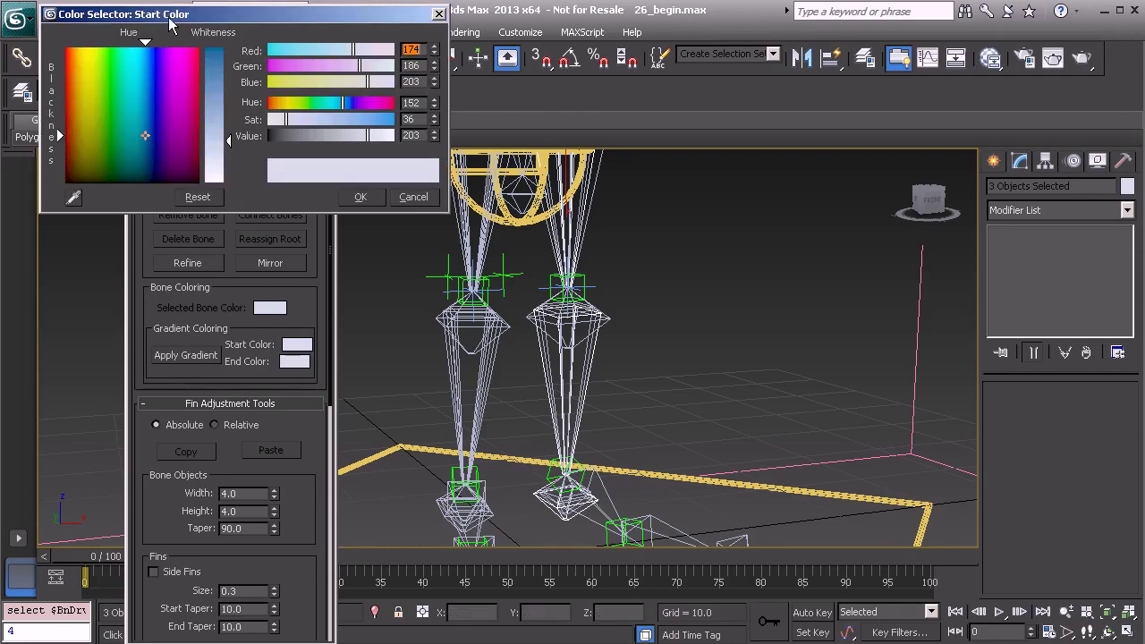
drag(167, 19, 237, 38)
click(136, 76)
click(134, 65)
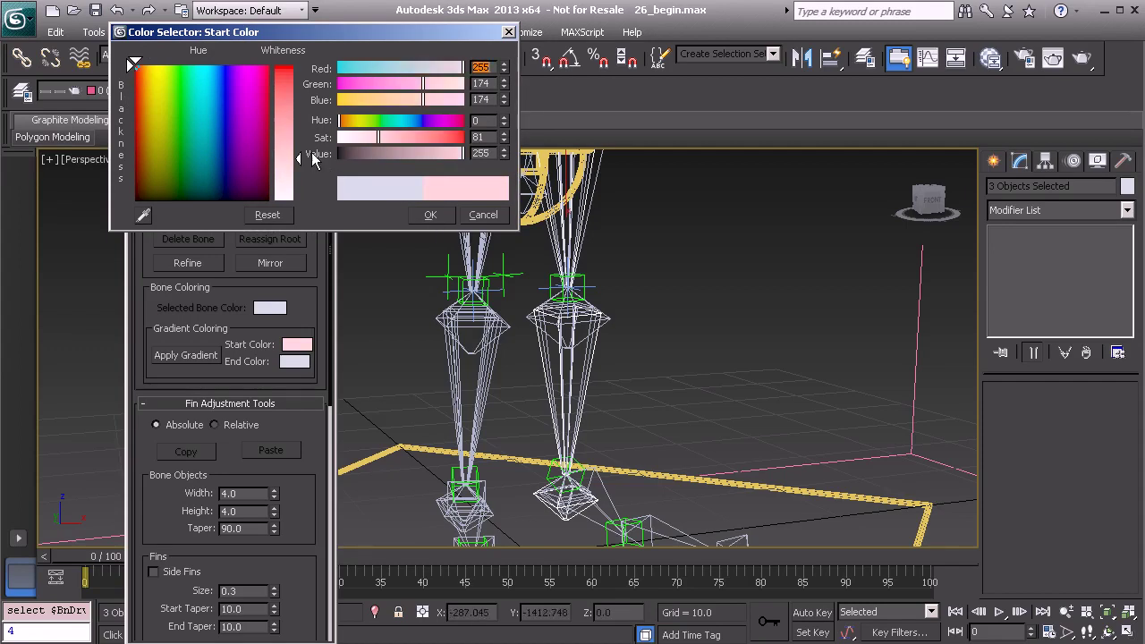
drag(300, 157, 299, 66)
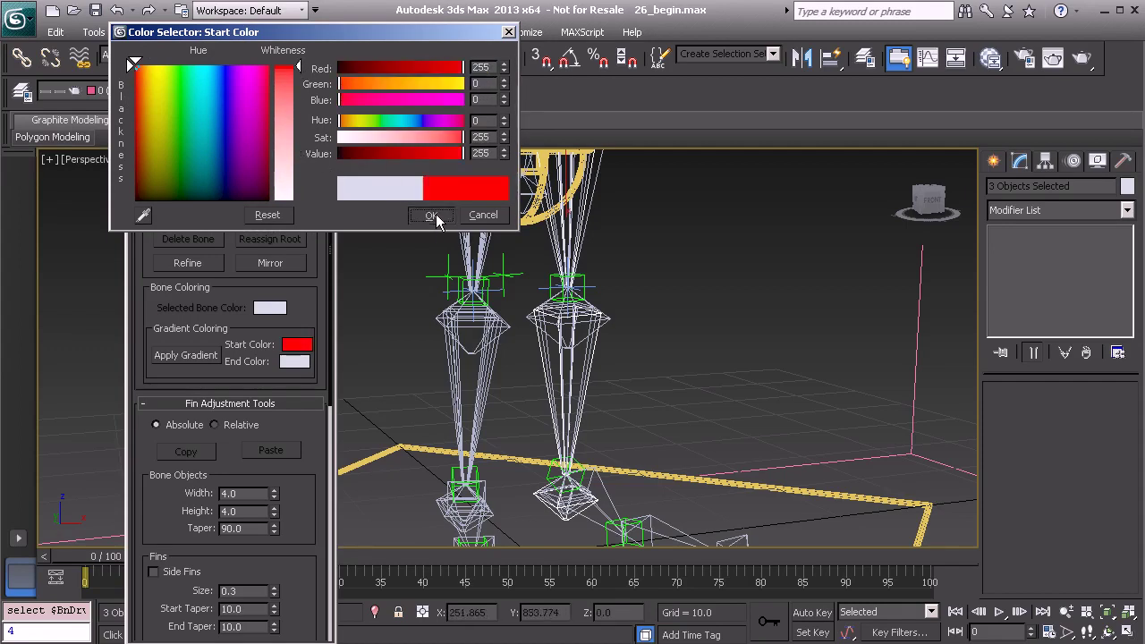
click(436, 215)
Set the gradient's end color to pure red (255, 0, 0) and apply the gradient to the left IK01 chain
click(295, 362)
drag(204, 139, 134, 63)
drag(298, 160, 300, 66)
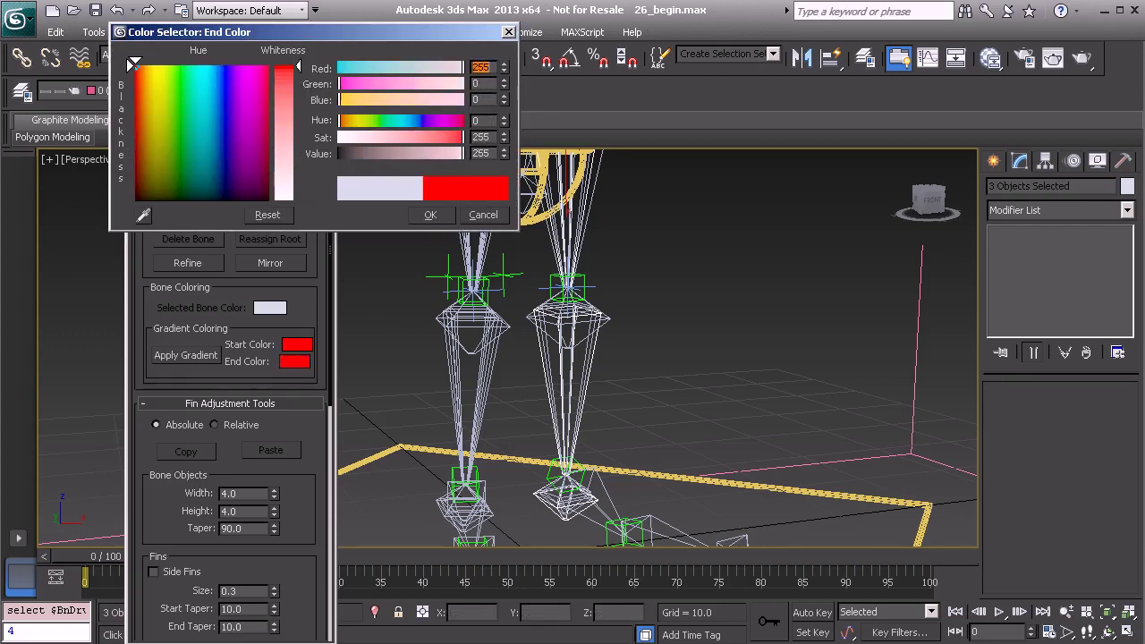
click(430, 215)
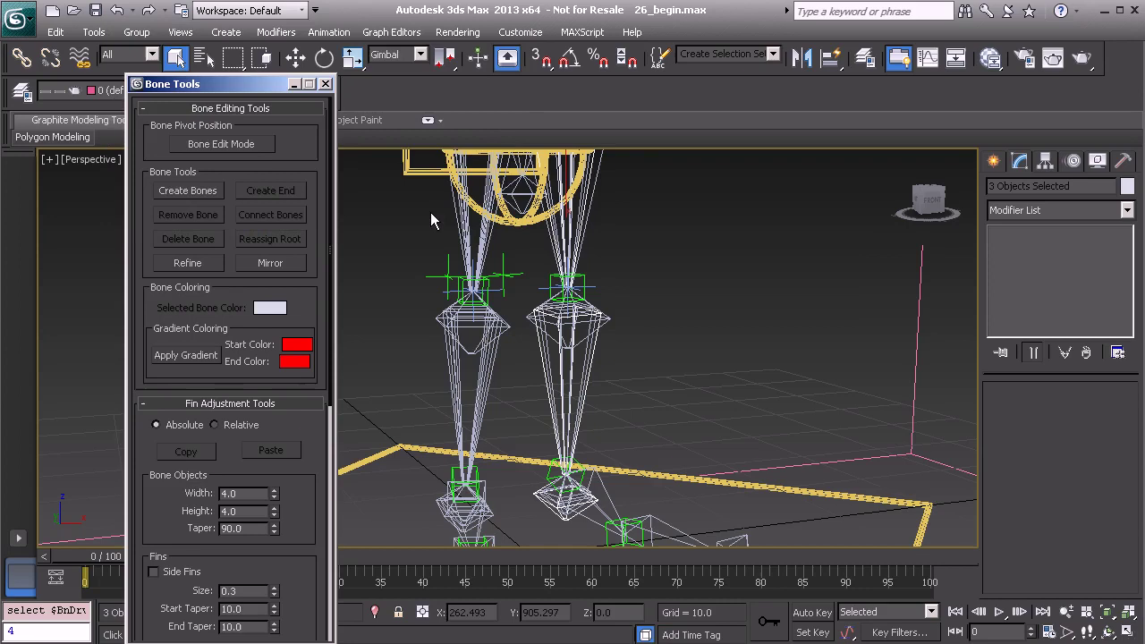
click(188, 357)
click(661, 350)
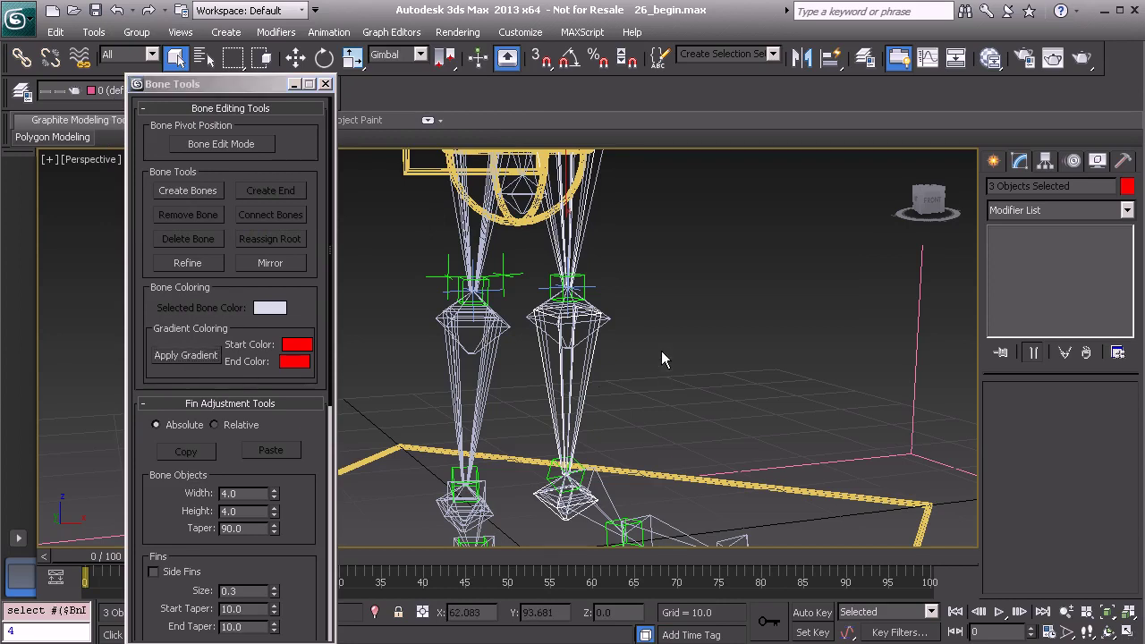
Select the whole left FK01 chain, from the thigh down to the ankle
alt+middle_drag(661, 354, 605, 286)
click(622, 189)
click(605, 285)
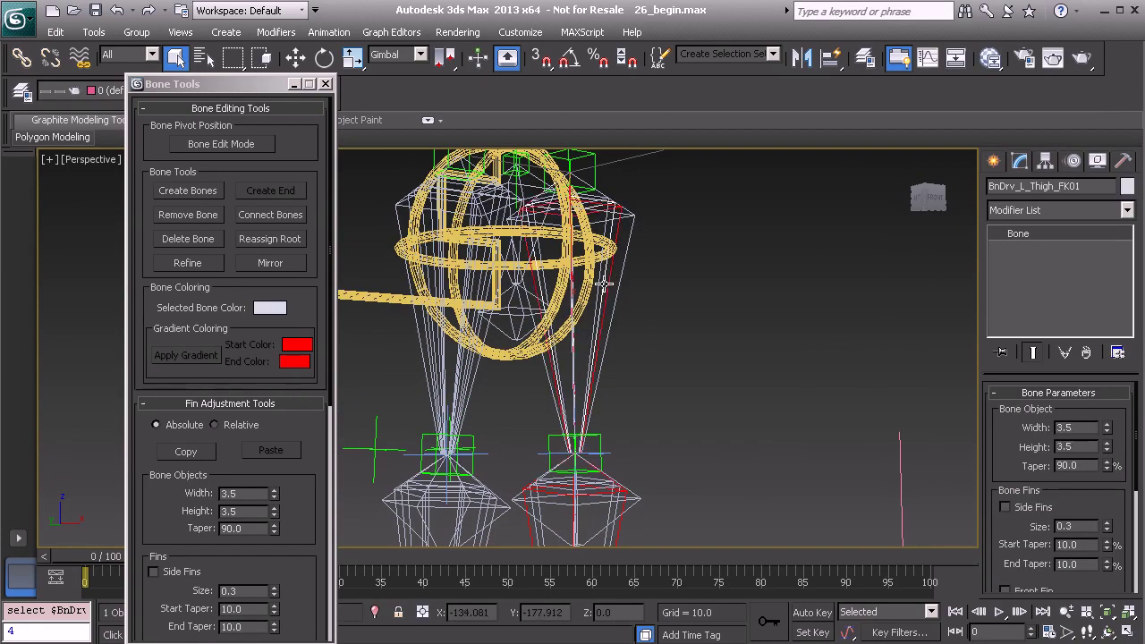
double_click(605, 285)
double_click(601, 284)
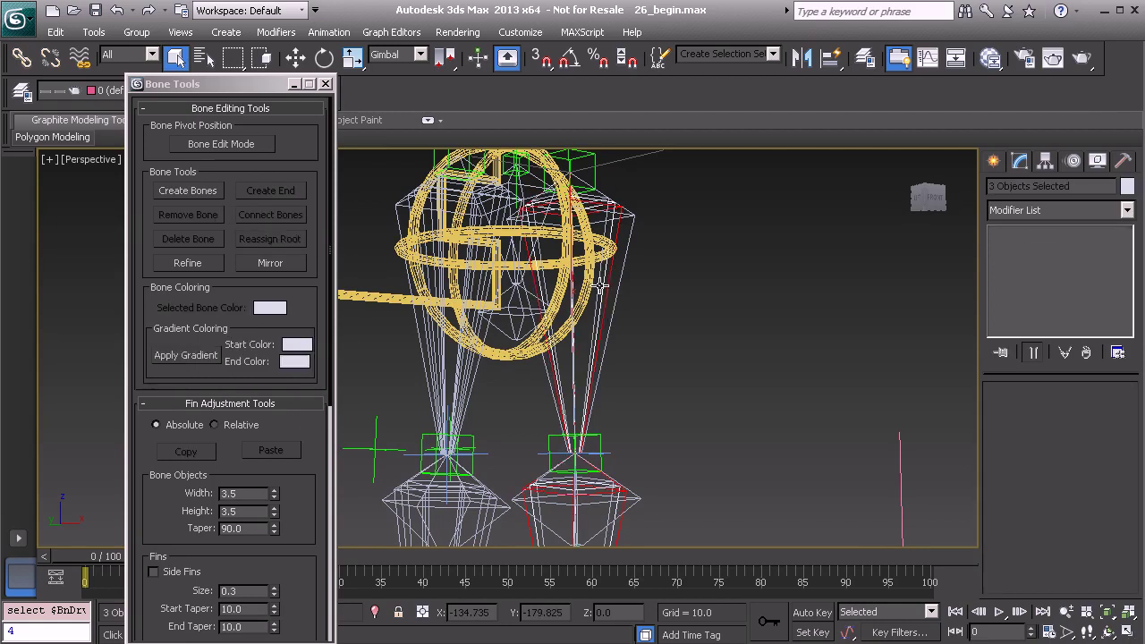
alt+middle_drag(611, 302, 590, 273)
scroll(583, 384, down, 3)
alt+middle_drag(582, 383, 511, 376)
Set the gradient's start color to a saturated yellow (about 253, 220, 0)
click(297, 344)
drag(197, 146, 155, 65)
drag(315, 152, 295, 70)
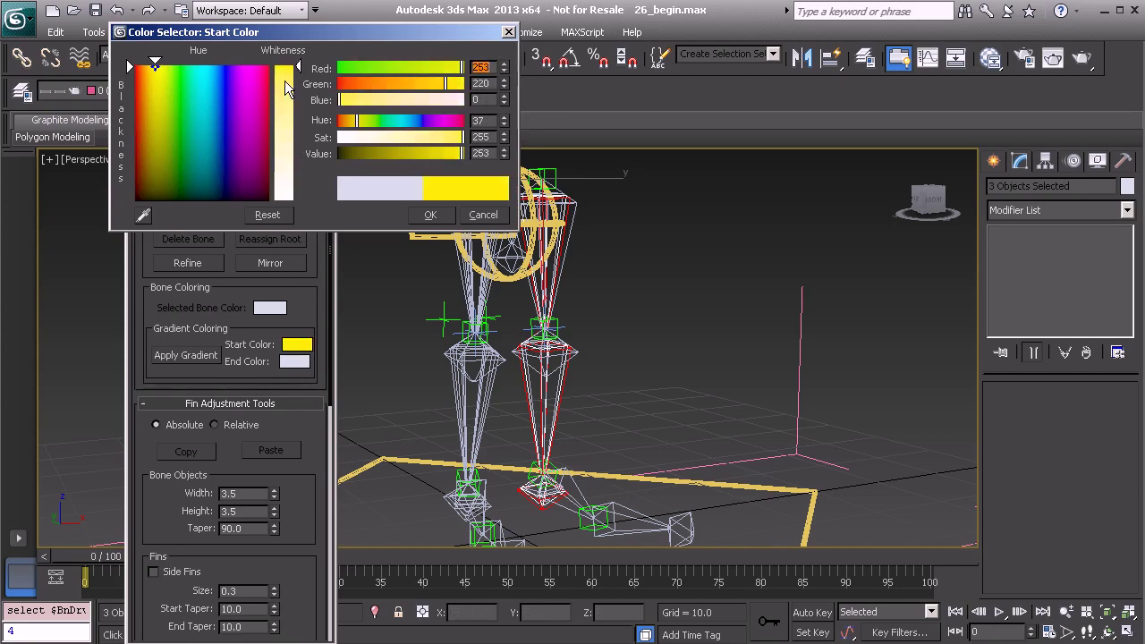
click(431, 217)
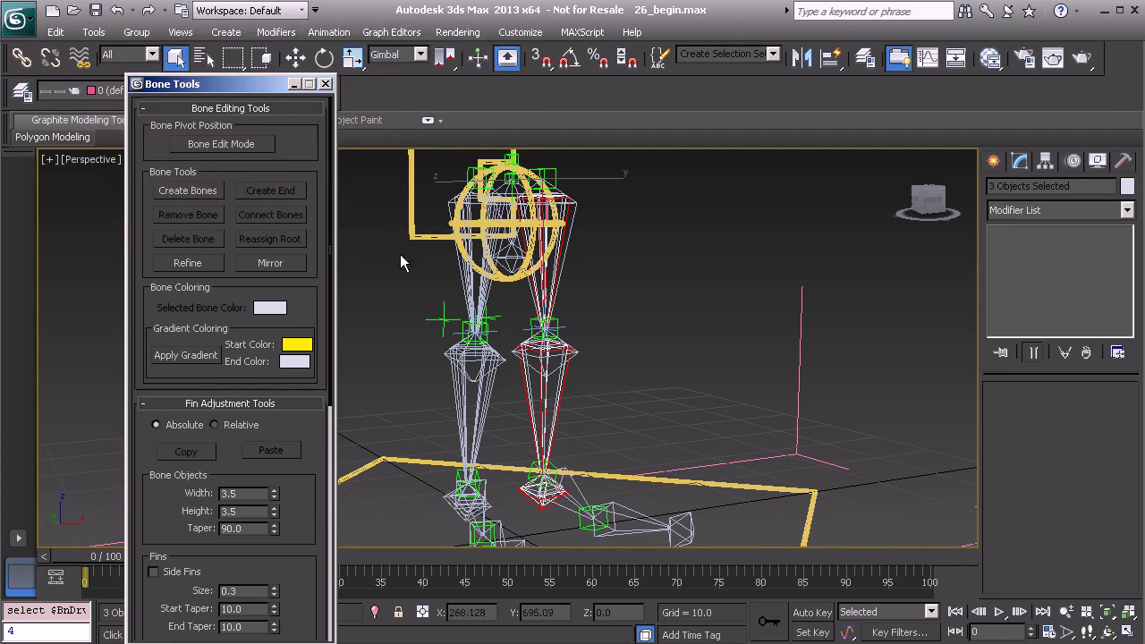
Set the gradient's end color to saturated yellow, apply the gradient to the left FK01 chain and clear the selection
click(294, 363)
drag(194, 125, 158, 64)
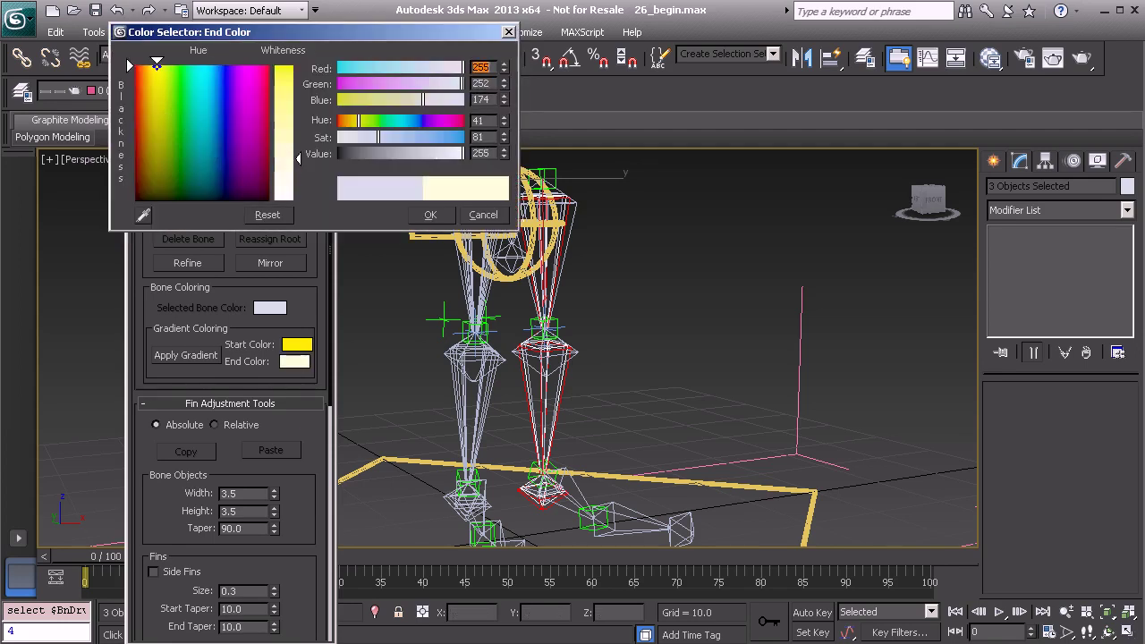
drag(302, 159, 299, 67)
click(430, 216)
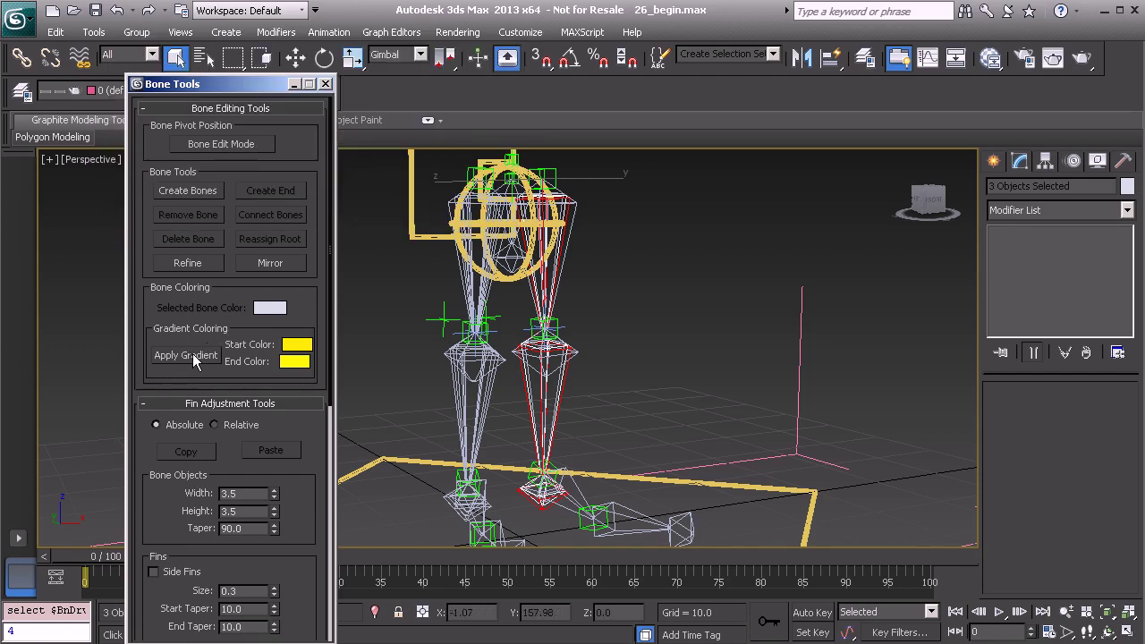
click(191, 353)
click(627, 342)
alt+middle_drag(648, 343, 549, 316)
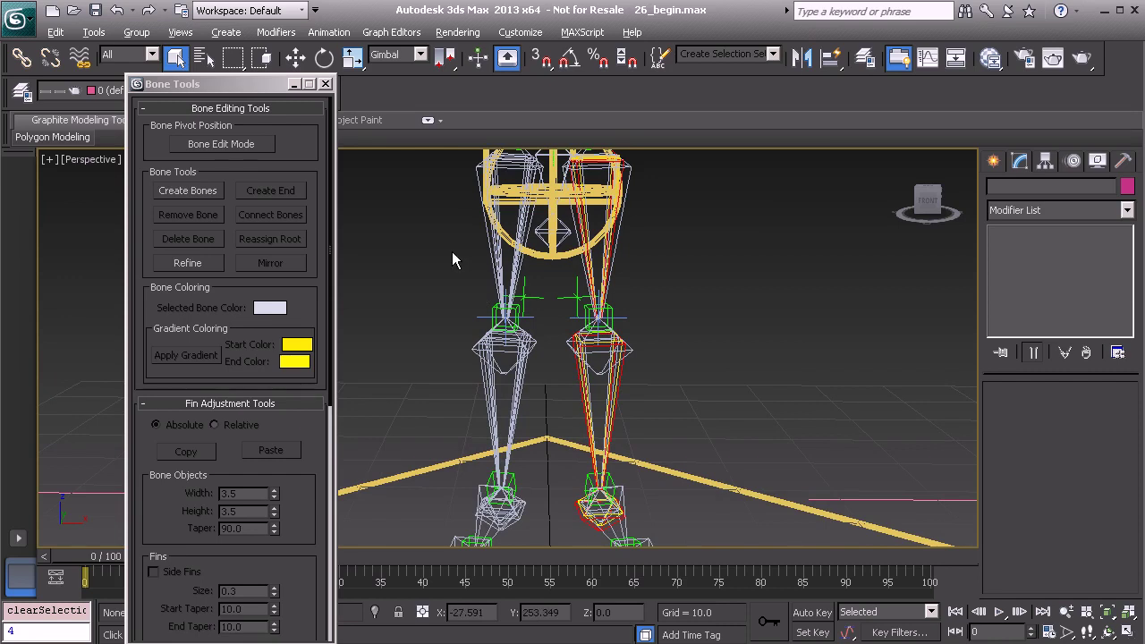
alt+middle_drag(451, 251, 410, 303)
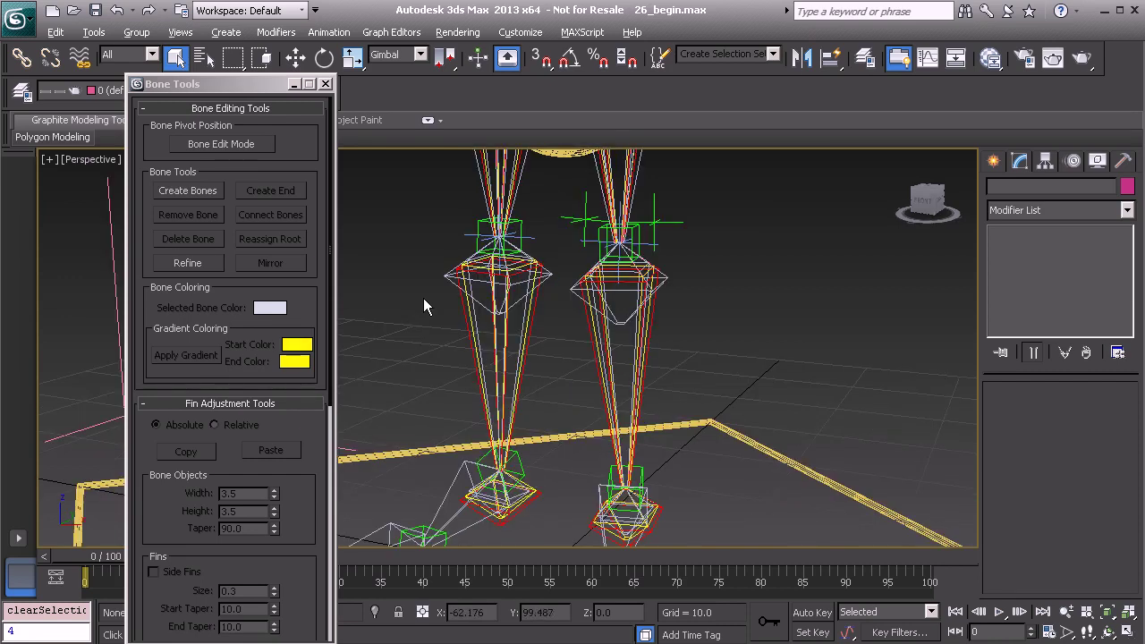
alt+middle_drag(624, 282, 681, 285)
alt+middle_drag(662, 331, 655, 287)
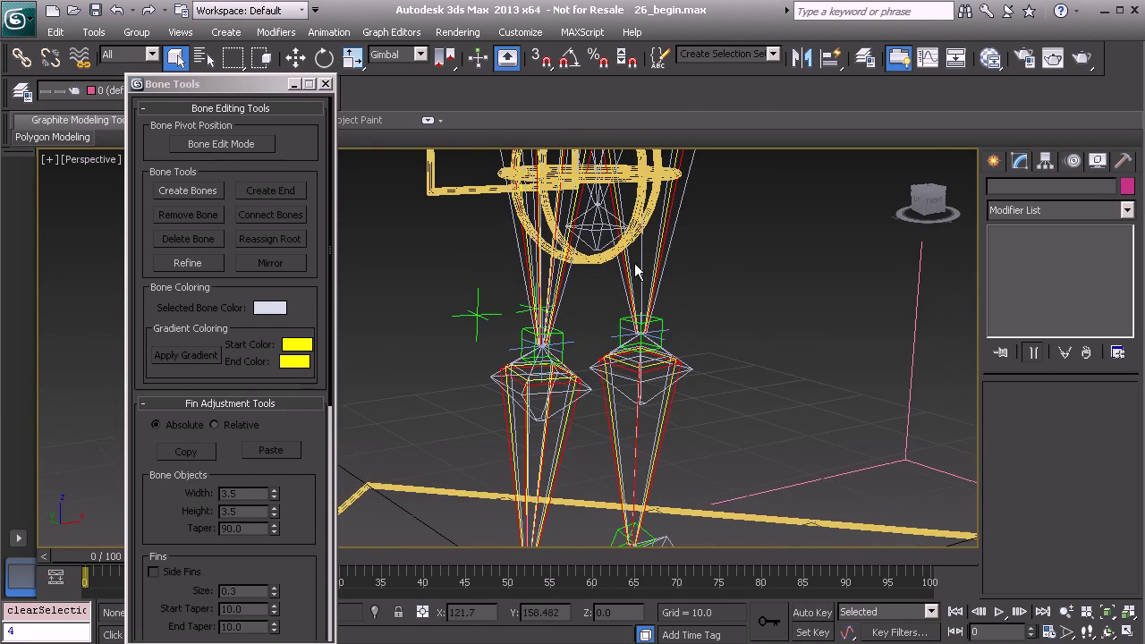
Close the Bone Tools window and look over the color-coded leg bone chains around the hips and knees
click(325, 84)
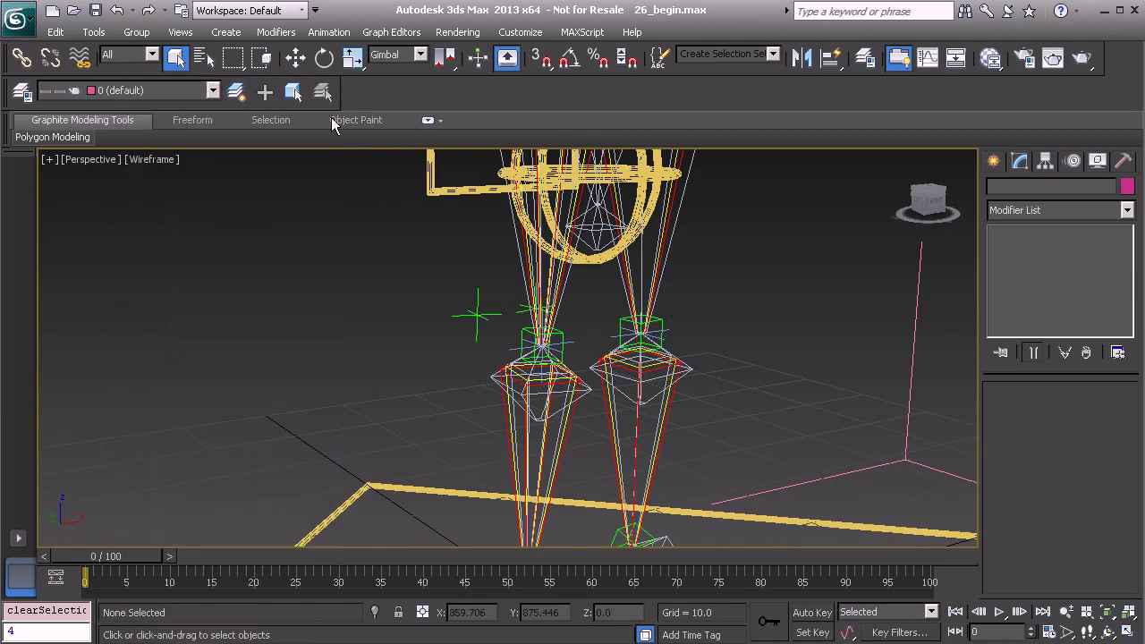
alt+middle_drag(648, 402, 581, 391)
middle_drag(516, 519, 502, 452)
alt+middle_drag(524, 413, 437, 334)
alt+middle_drag(414, 258, 393, 260)
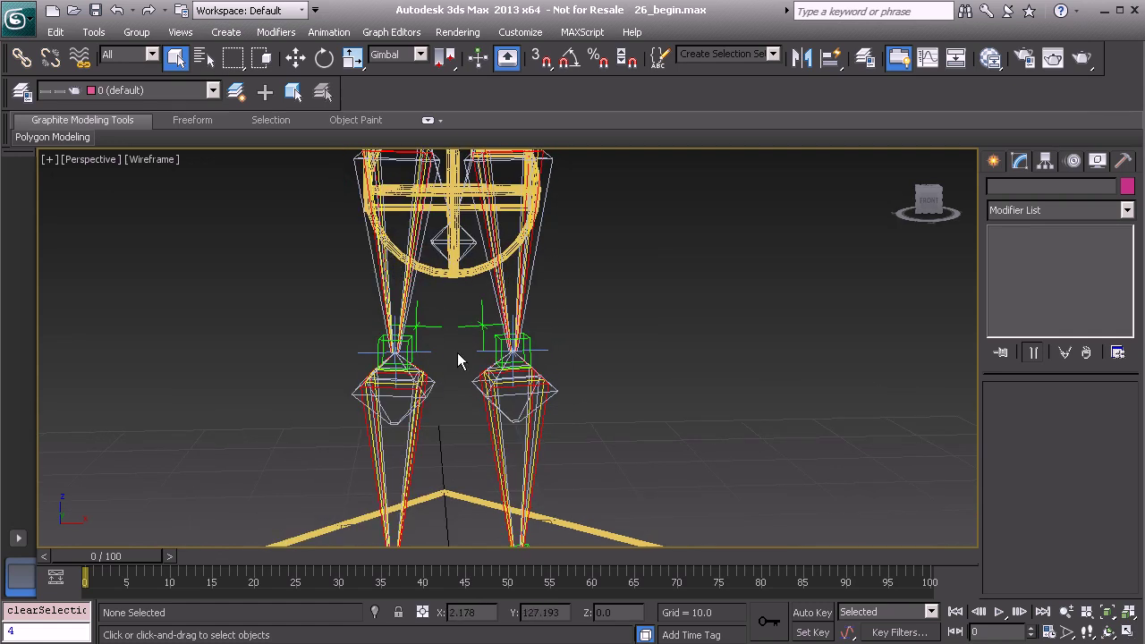
alt+middle_drag(440, 376, 538, 372)
scroll(538, 369, up, 4)
middle_drag(572, 283, 550, 383)
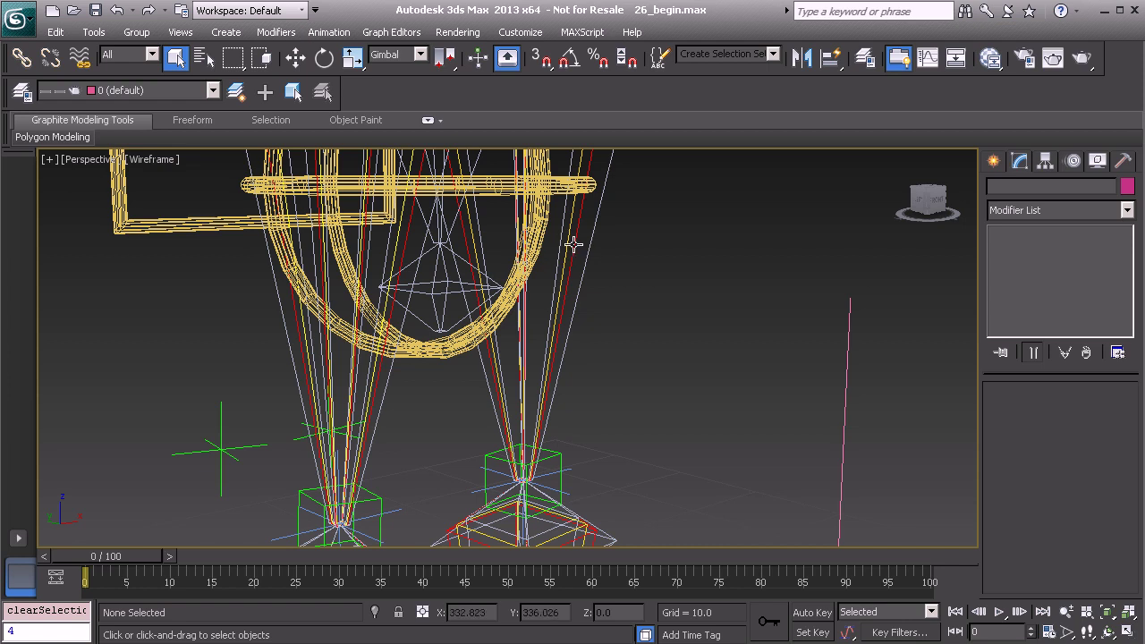
Apply an Orientation Constraint to the left MAIN01 thigh bone with the red left IK01 thigh bone as its target
middle_drag(566, 255, 538, 301)
scroll(538, 301, up, 3)
click(538, 295)
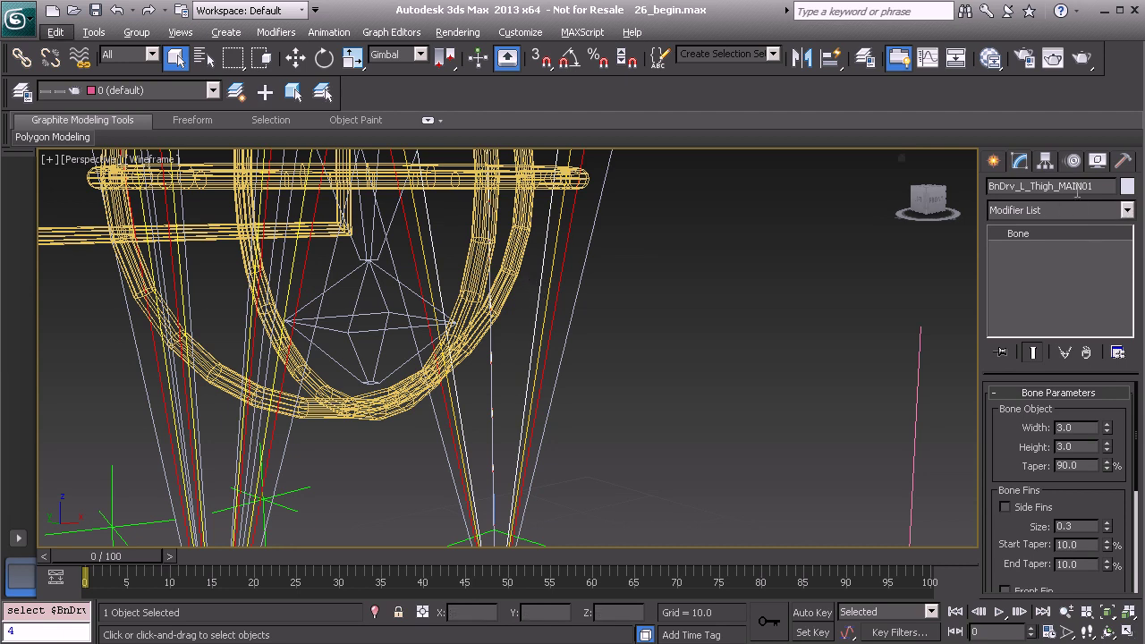
right_click(664, 287)
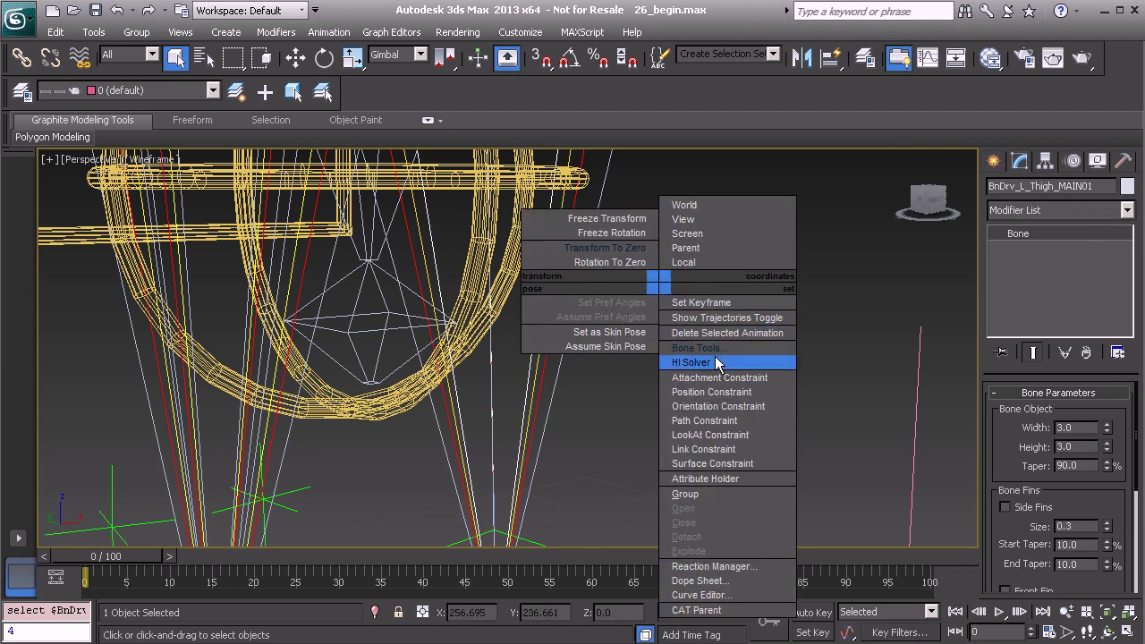
click(718, 406)
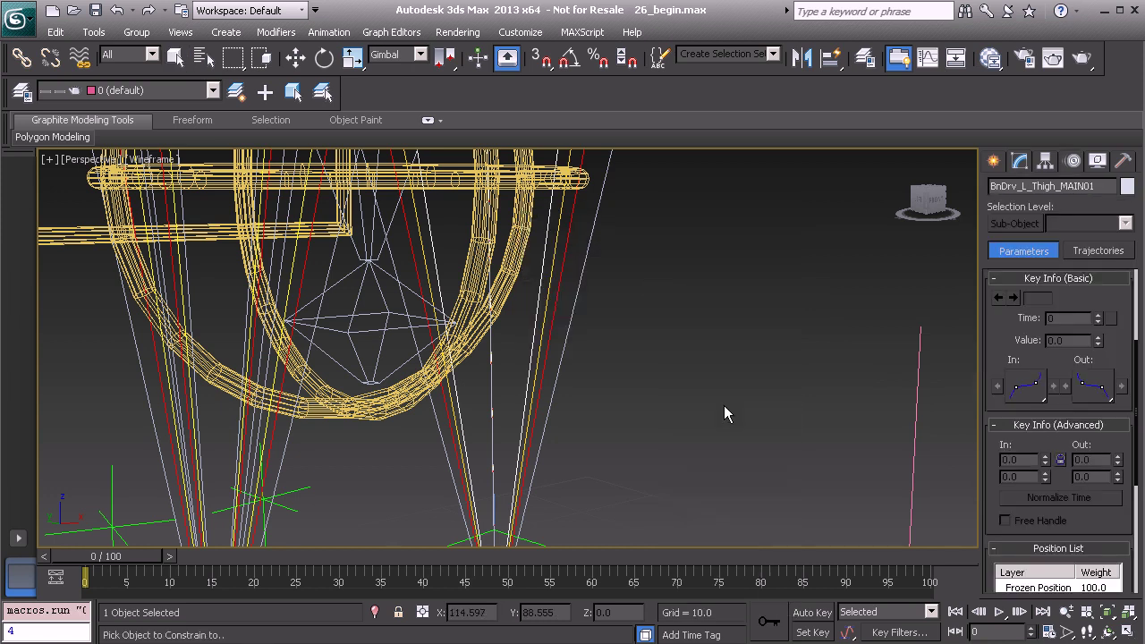
click(555, 296)
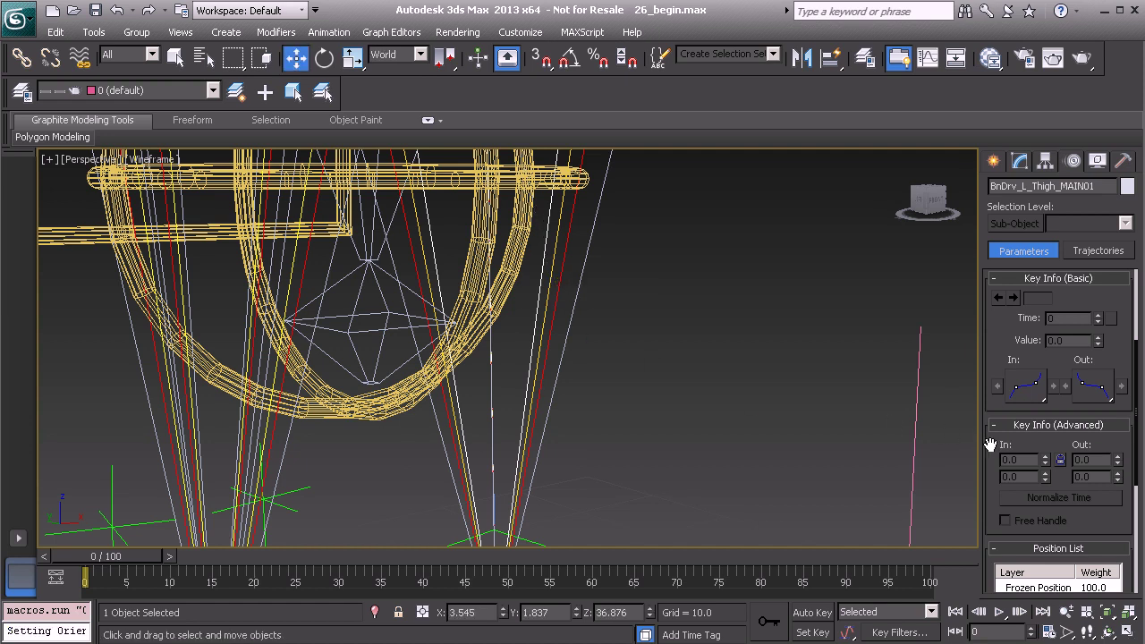
Add the left FK01 thigh bone as a second orientation target in the left MAIN01 thigh's rotation constraint, and end target picking
drag(991, 450, 983, 490)
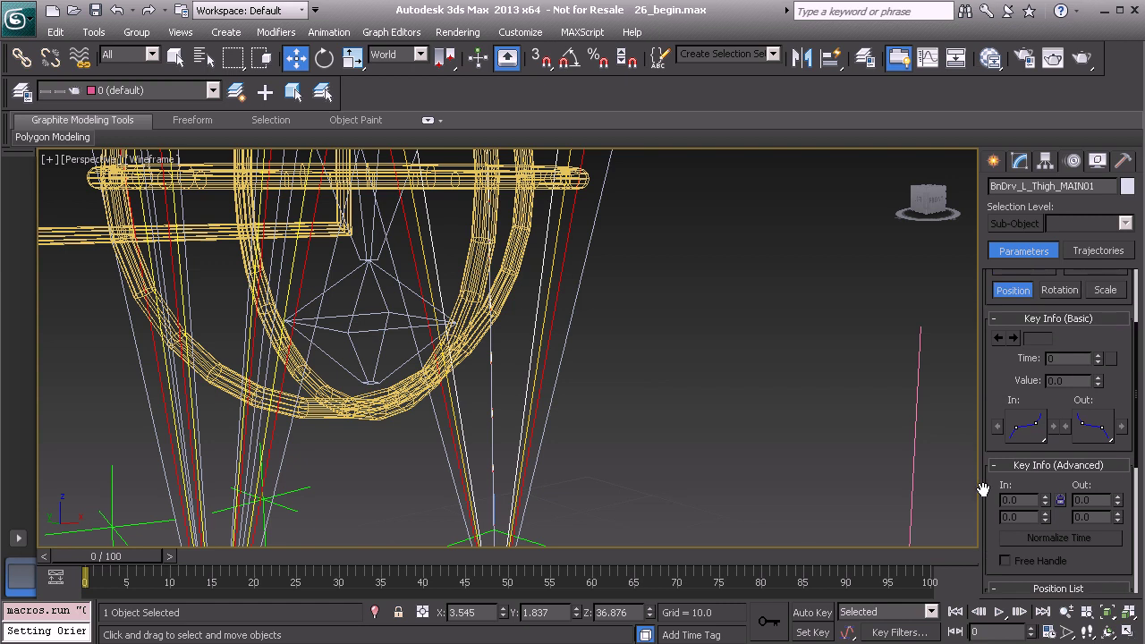
click(1056, 292)
scroll(993, 483, down, 5)
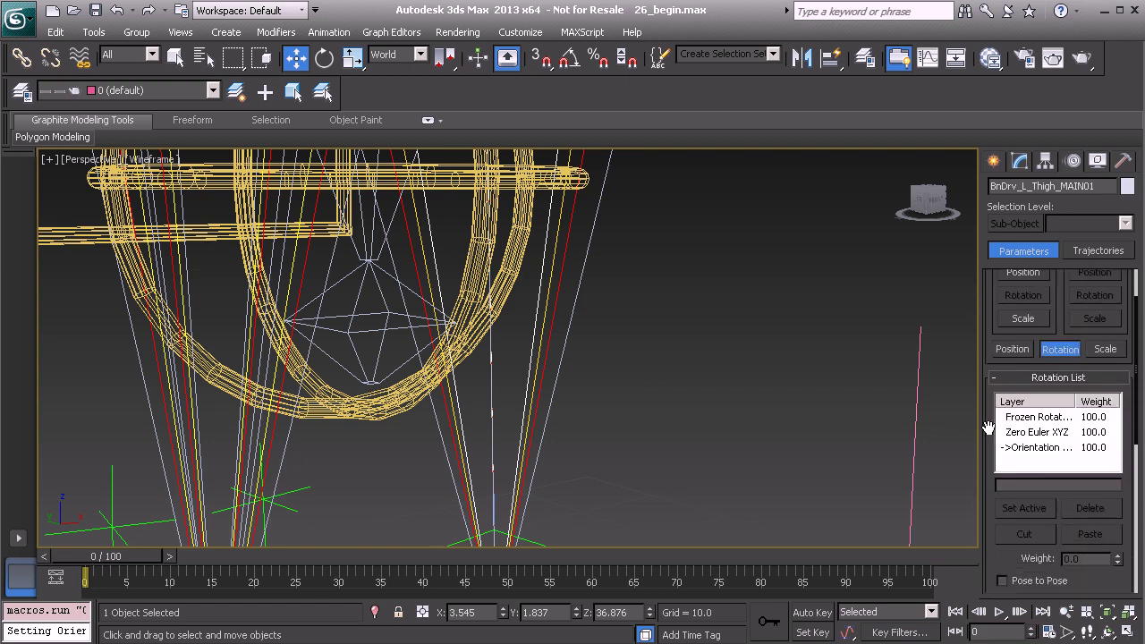
drag(992, 426, 982, 301)
scroll(636, 416, up, 5)
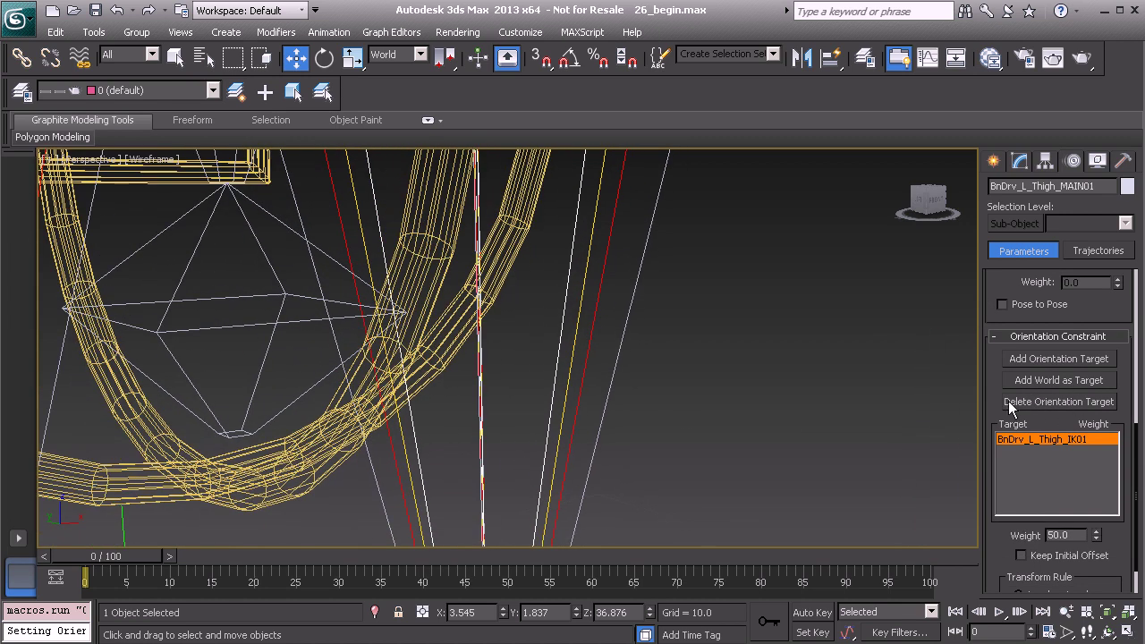
click(1028, 359)
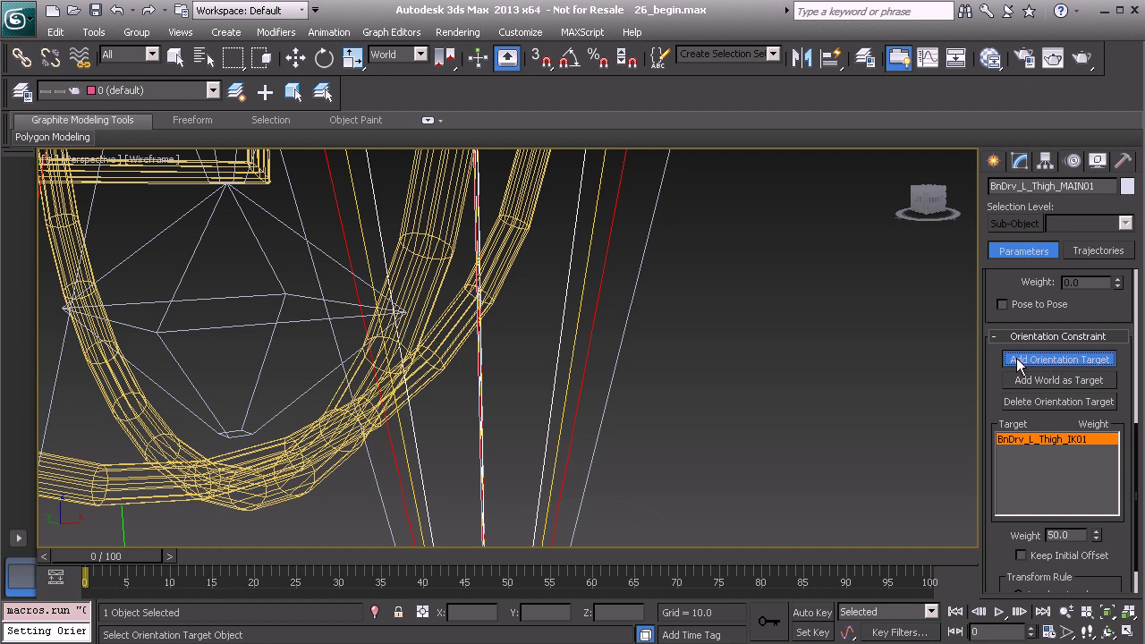
click(585, 269)
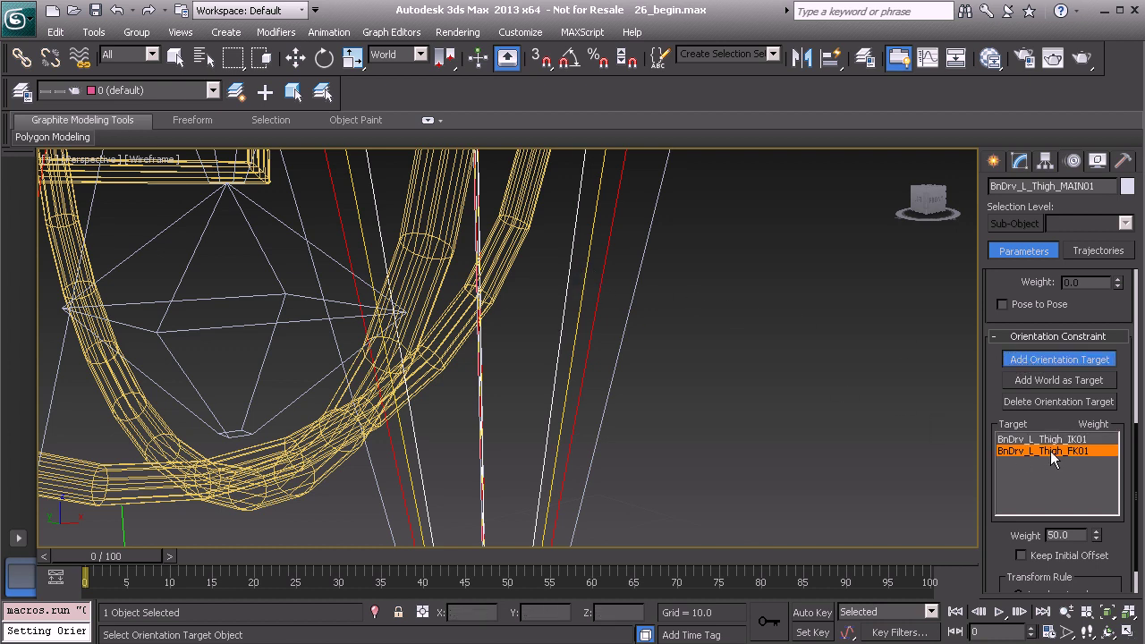
scroll(564, 424, down, 8)
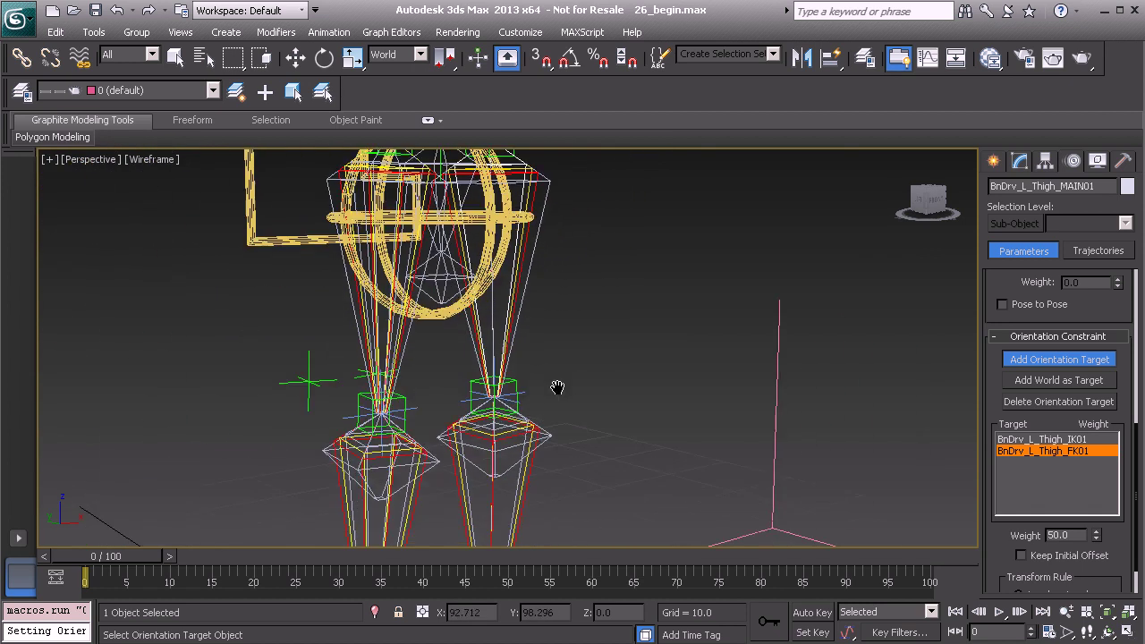
scroll(501, 398, up, 5)
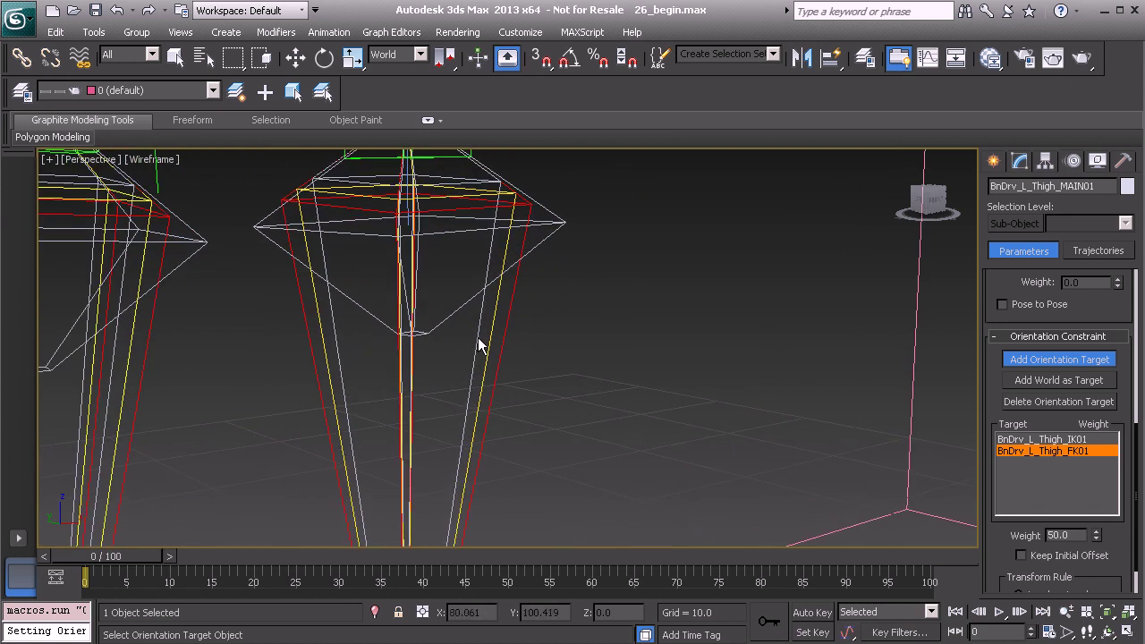
click(1036, 360)
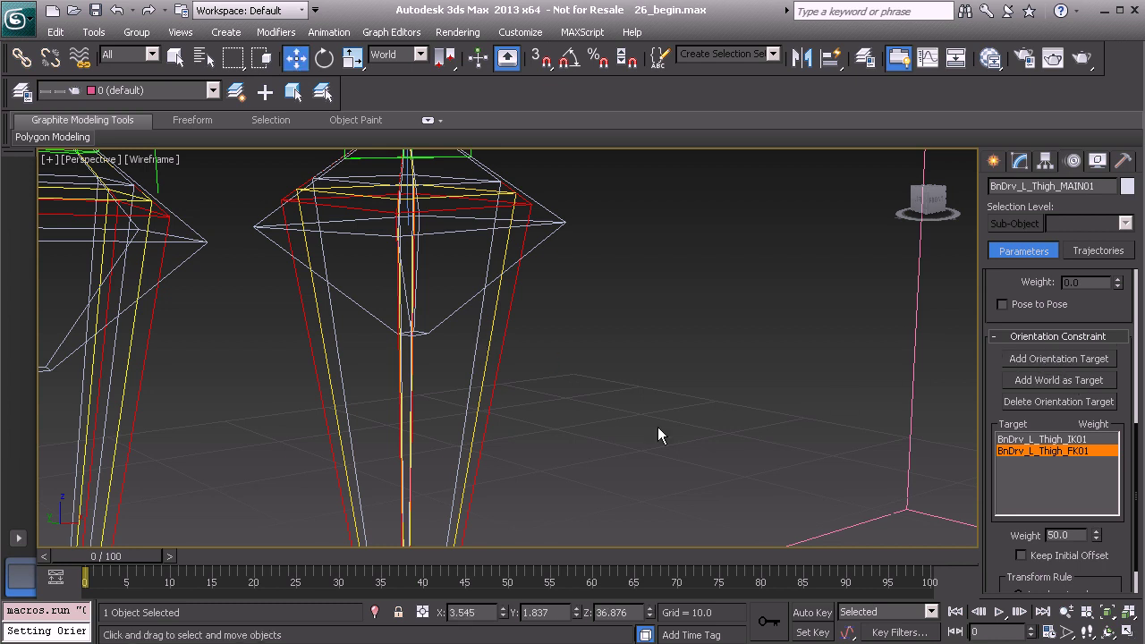
Apply an Orientation Constraint to the left MAIN01 shin bone with the left IK01 shin bone as its target
click(476, 366)
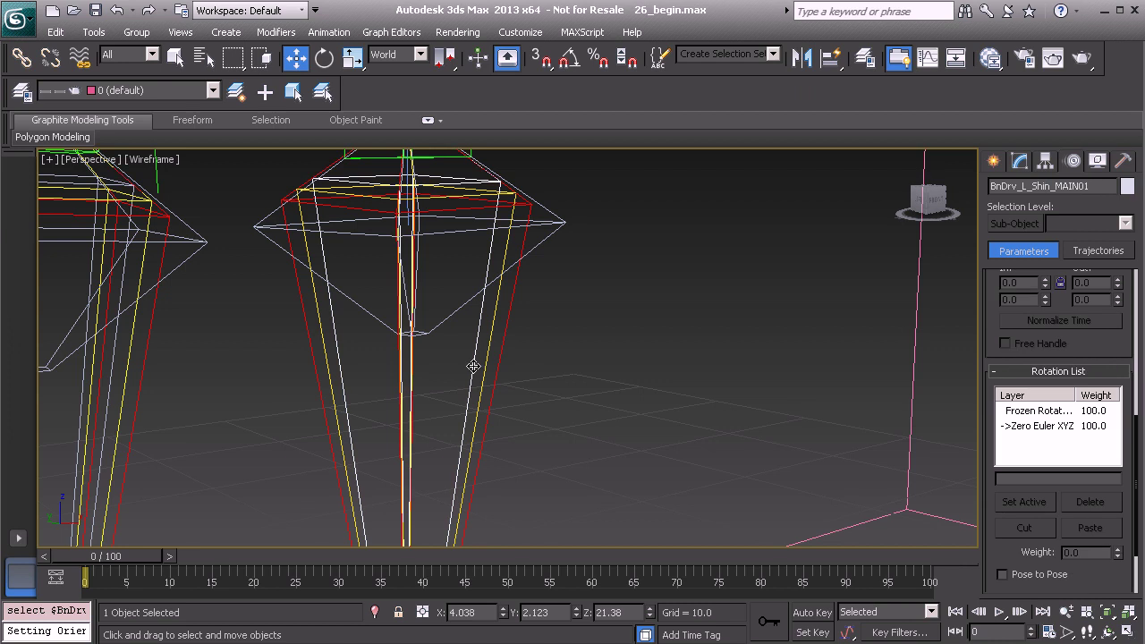
alt+right_click(583, 330)
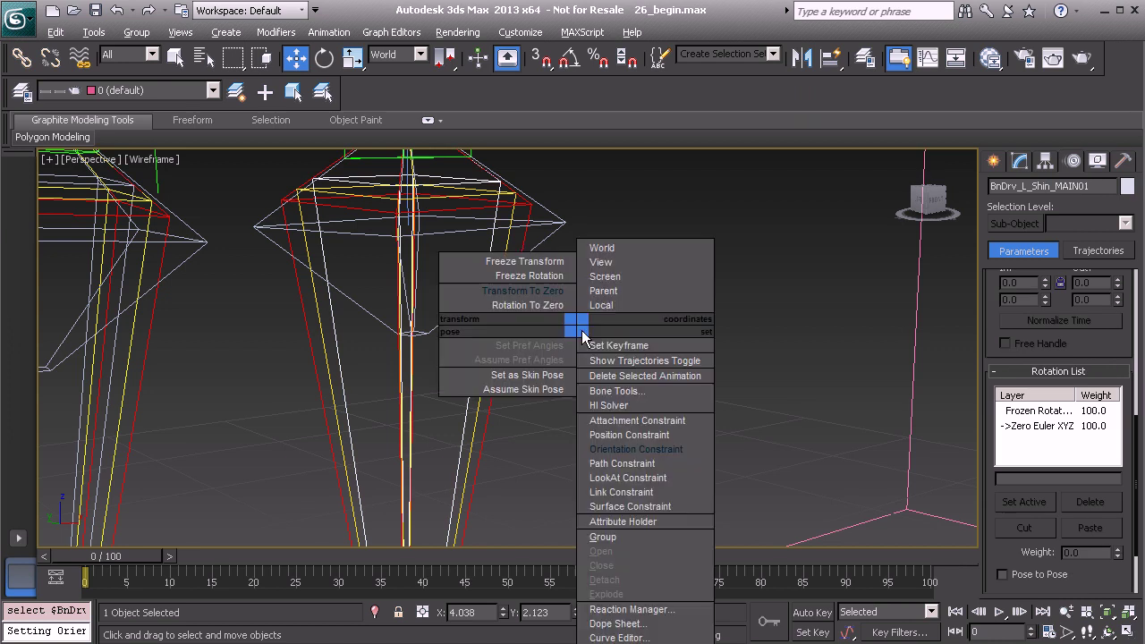
click(645, 447)
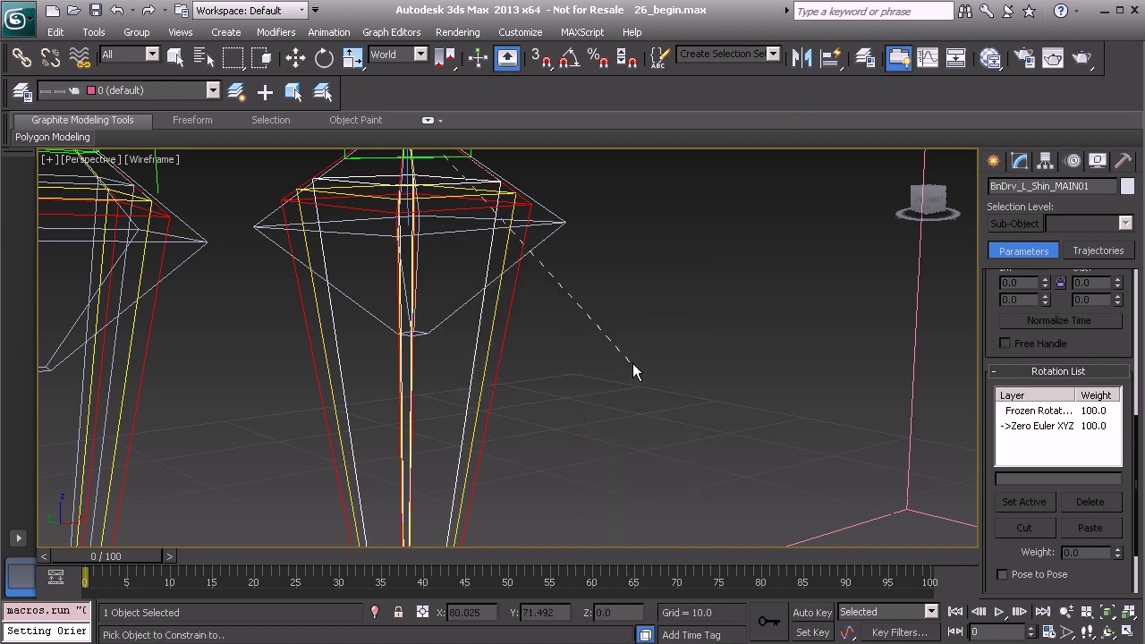
click(499, 362)
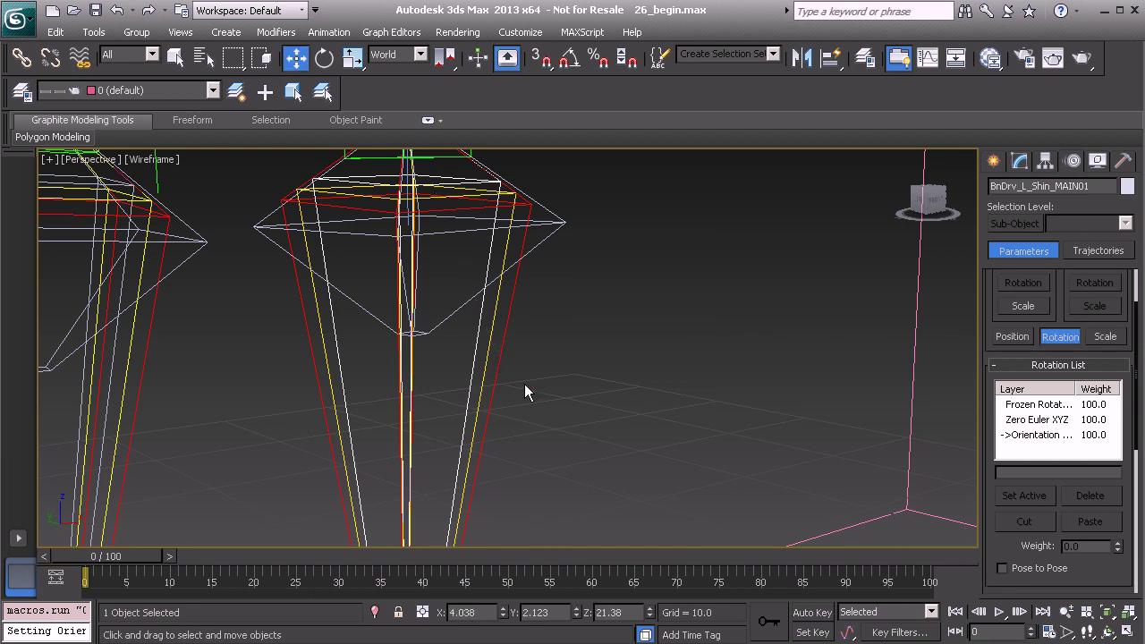
Orientation-constrain the left MAIN01 shin bone to the left FK01 shin bone as well, as a second target beside the IK01 shin
drag(993, 528, 997, 257)
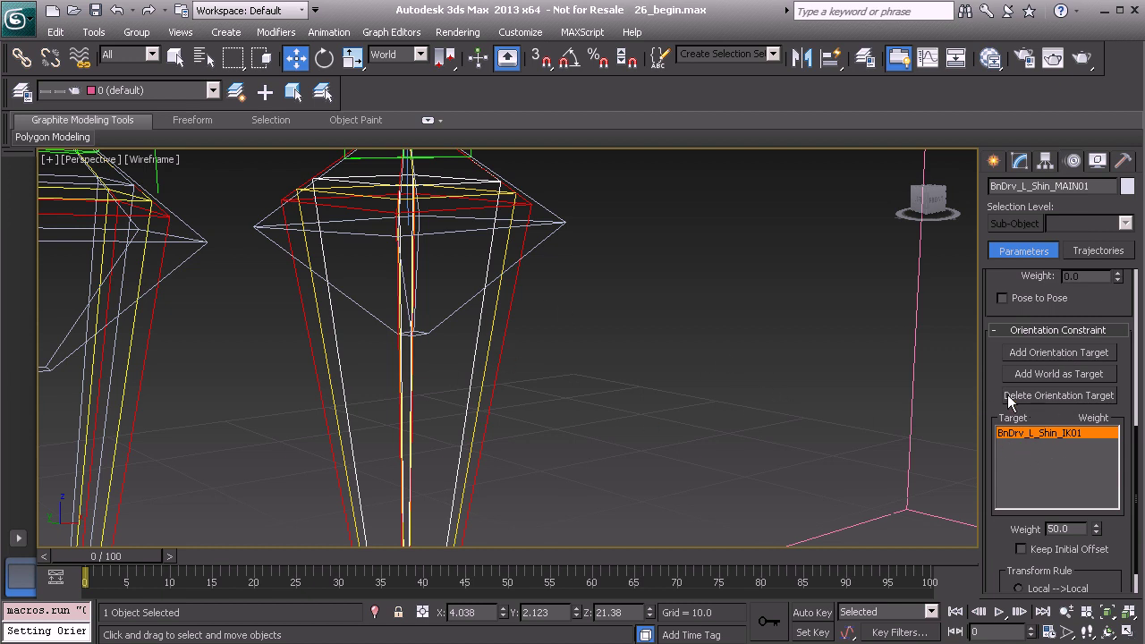
drag(984, 379, 984, 361)
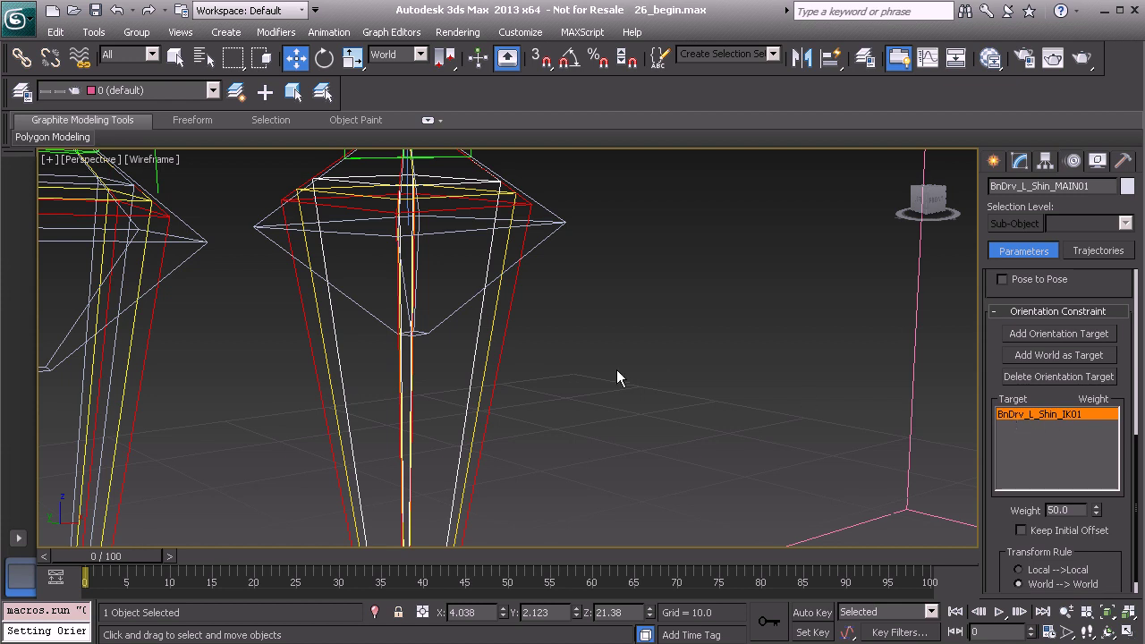
click(478, 333)
right_click(567, 337)
click(631, 452)
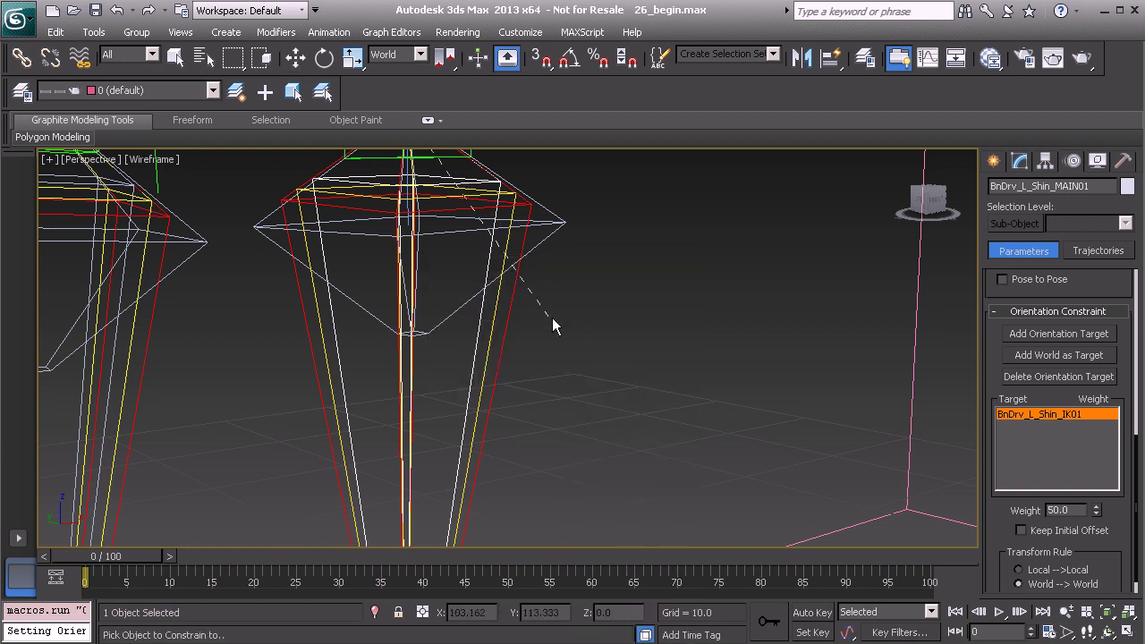
click(492, 315)
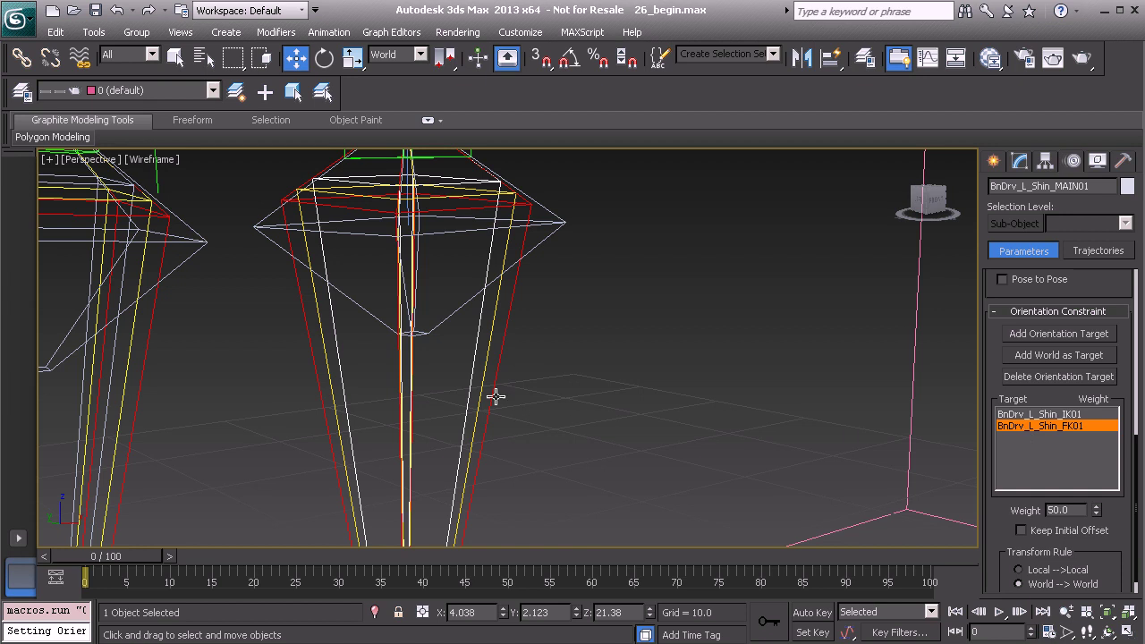
Try rotating the right IK01 thigh bone about -59 degrees on its Z axis to test the constraints, and undo the rotation
scroll(537, 385, down, 6)
alt+middle_drag(486, 366, 427, 261)
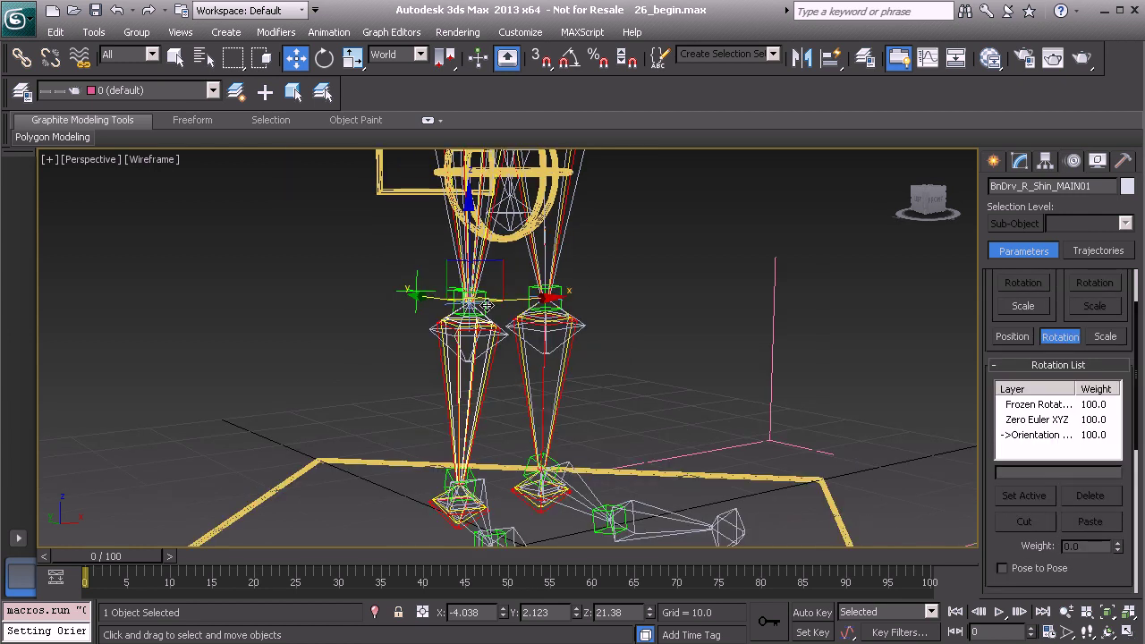
scroll(497, 295, up, 8)
alt+middle_drag(510, 308, 399, 331)
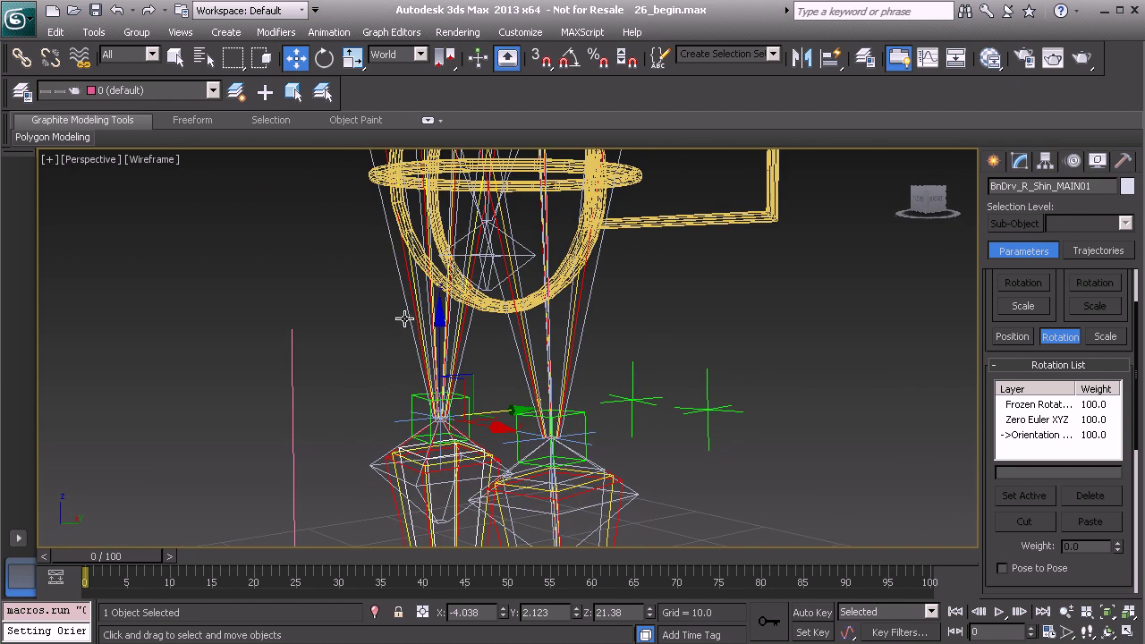
click(412, 309)
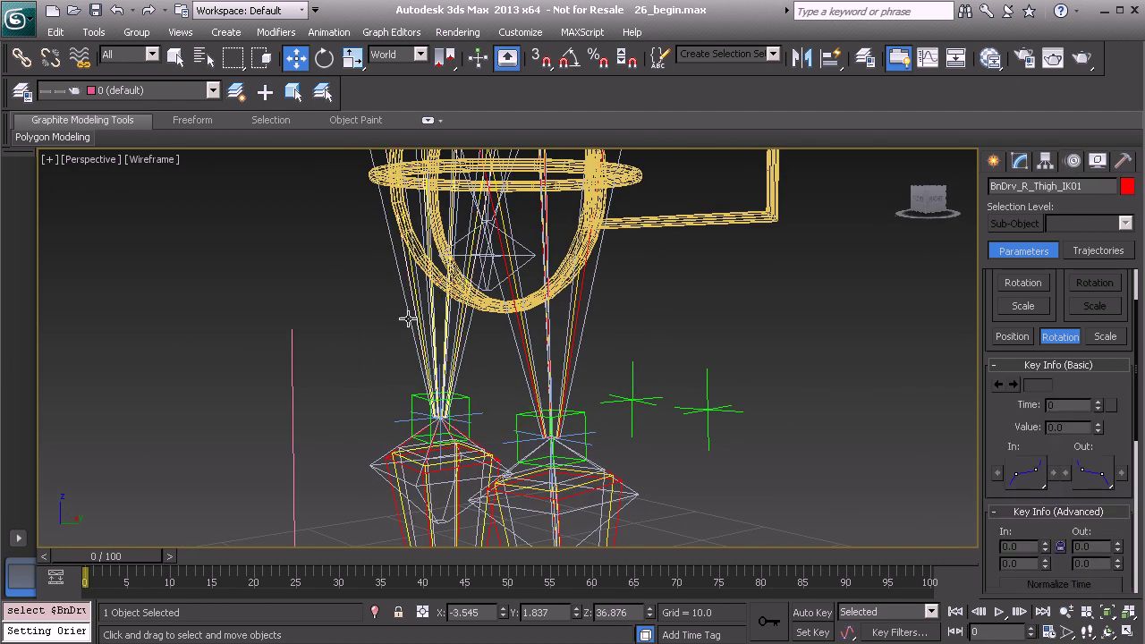
key(e)
mouse_move(404, 302)
alt+middle_down()
mouse_move(380, 308)
mouse_move(384, 324)
mouse_move(413, 288)
alt+middle_up()
drag(417, 293, 356, 212)
alt+middle_drag(356, 212, 412, 362)
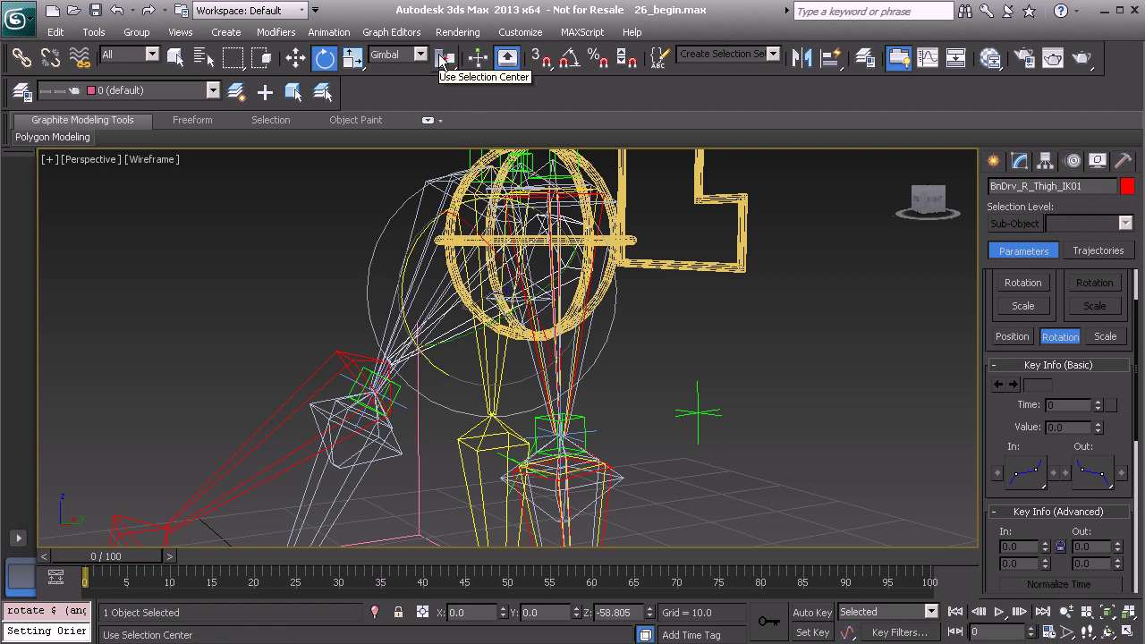
key(ctrl+z)
Set the transform center to the pivot point and rotate the right IK01 thigh bone about -71 degrees on its Z axis
drag(441, 61, 445, 86)
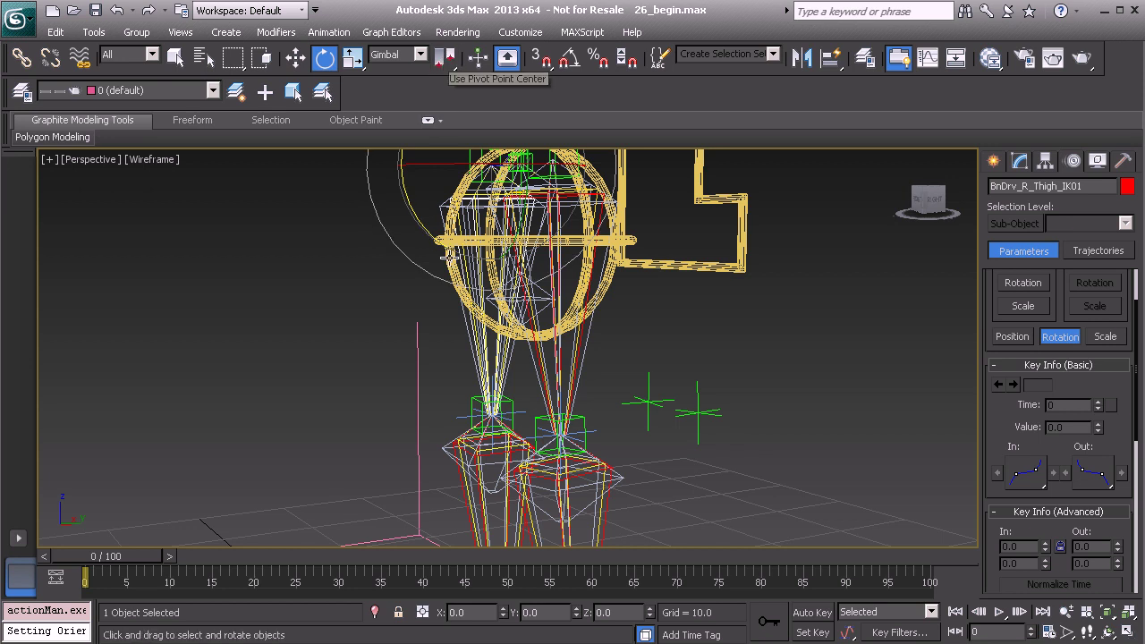
drag(434, 232, 381, 78)
alt+middle_drag(448, 366, 484, 374)
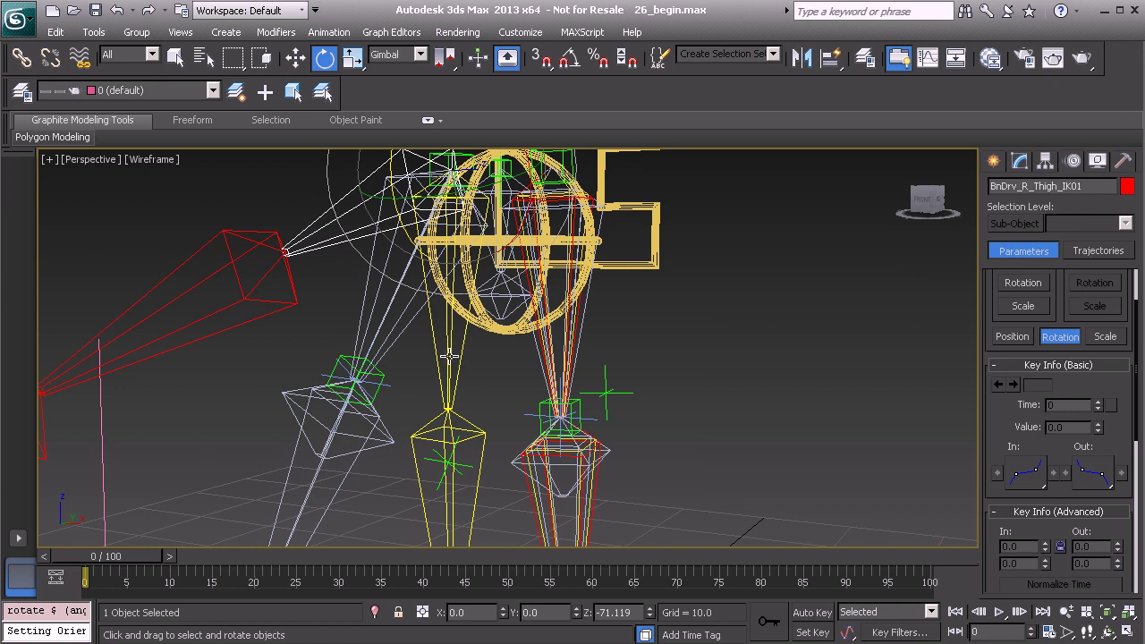
Try rotating the right FK01 thigh bone about 57 degrees on its Z axis, and undo the test rotations of both thigh bones
click(429, 267)
drag(401, 240, 495, 277)
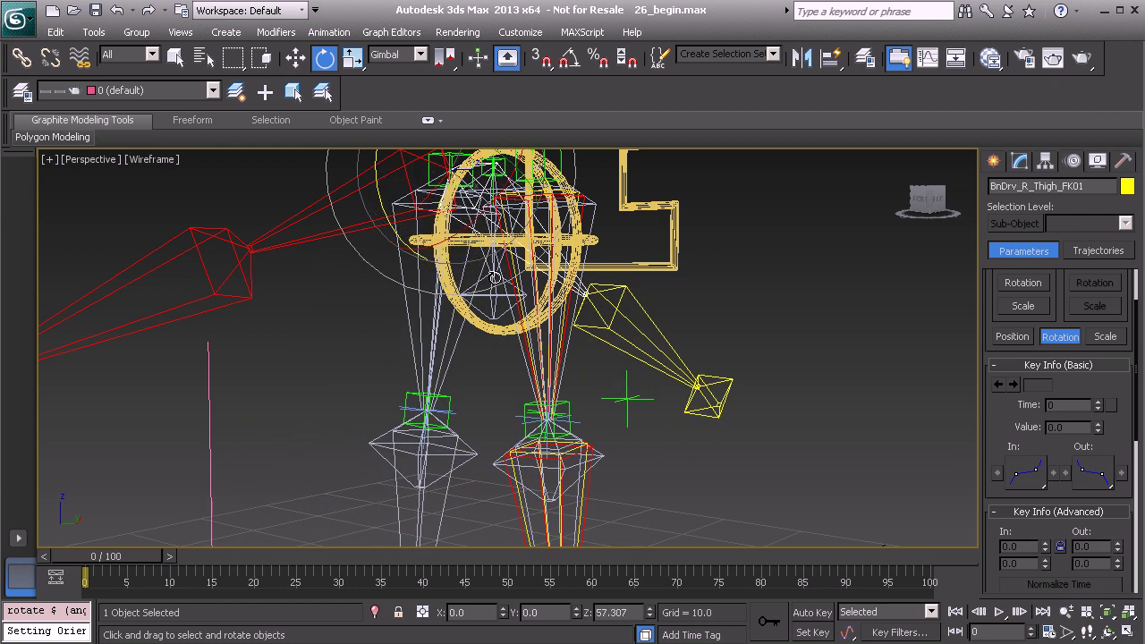
key(ctrl+z)
key(ctrl+z)
key(ctrl+z)
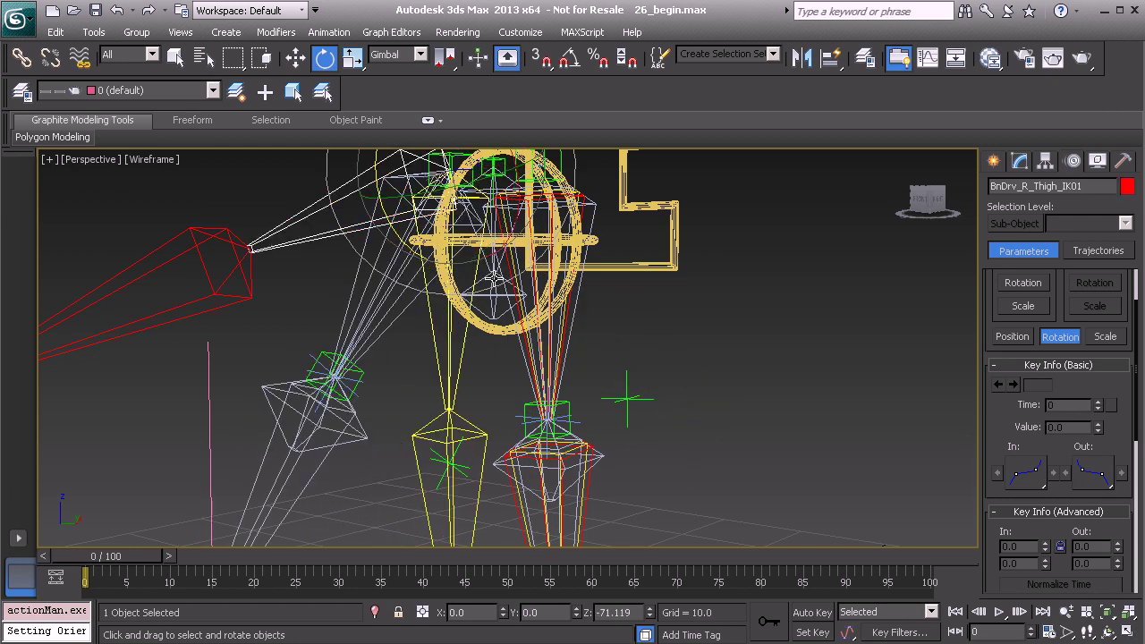
alt+middle_drag(473, 283, 628, 286)
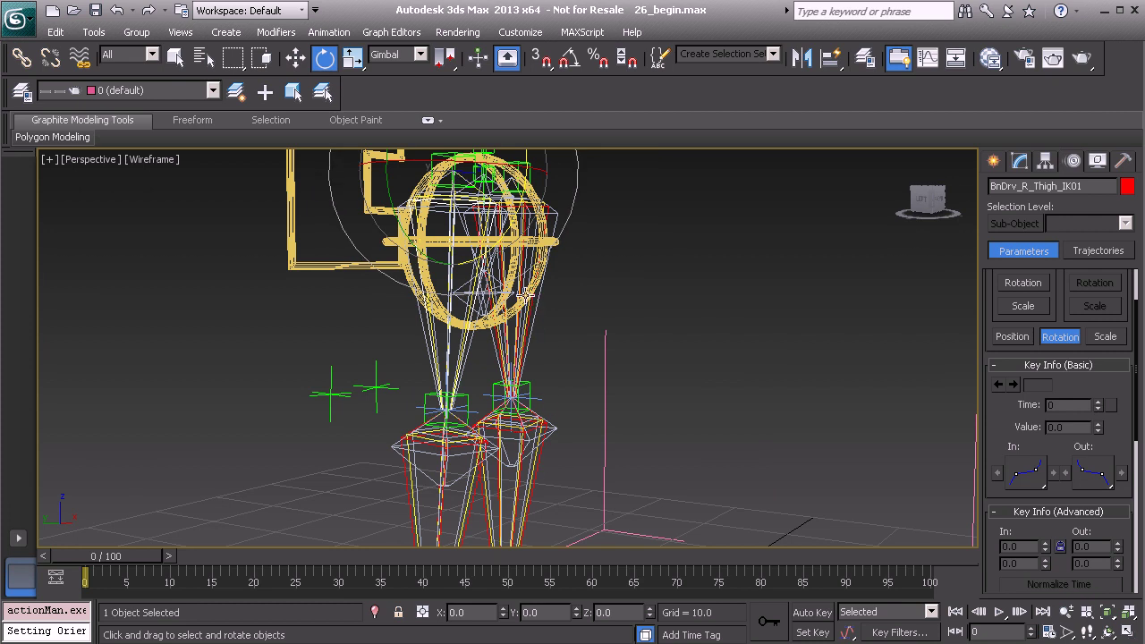
alt+middle_drag(522, 331, 524, 358)
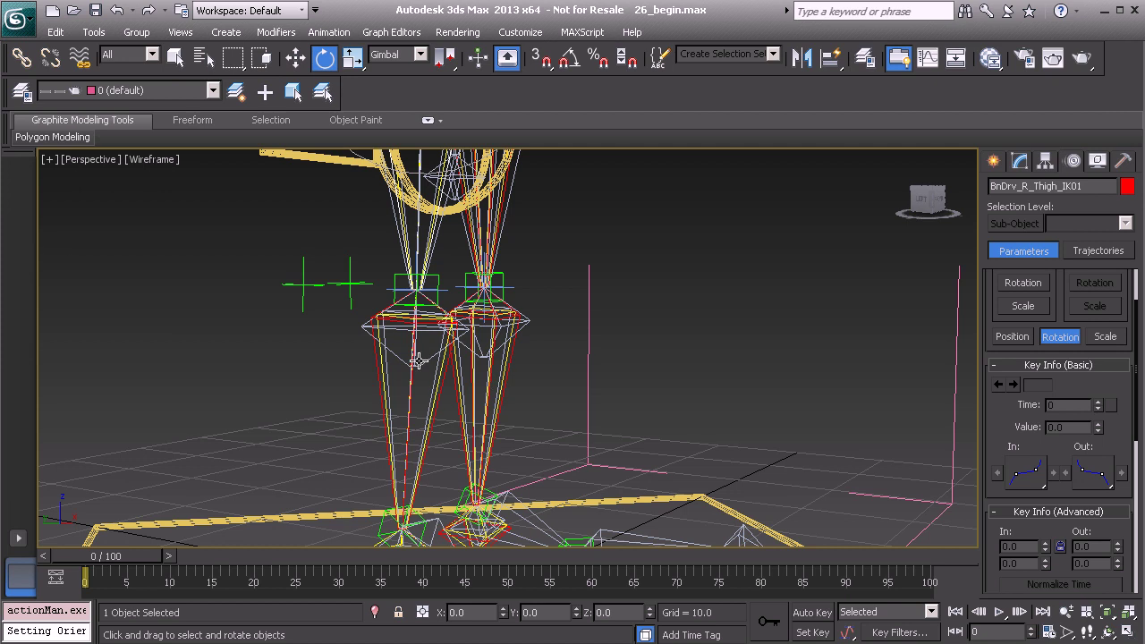
alt+middle_drag(599, 374, 381, 370)
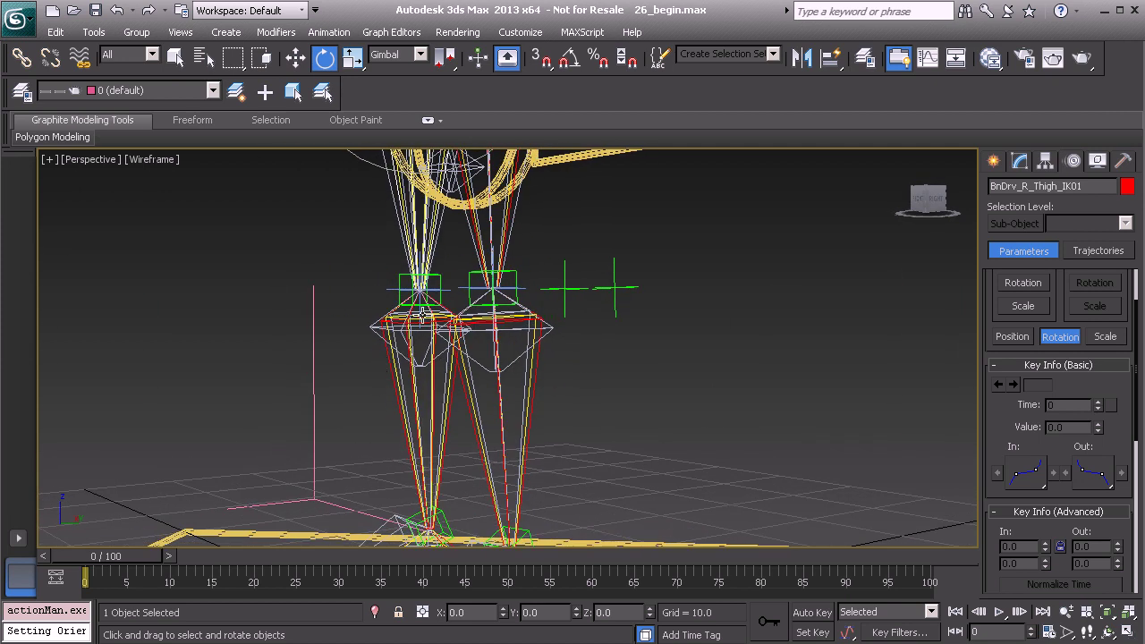
alt+middle_drag(403, 290, 584, 314)
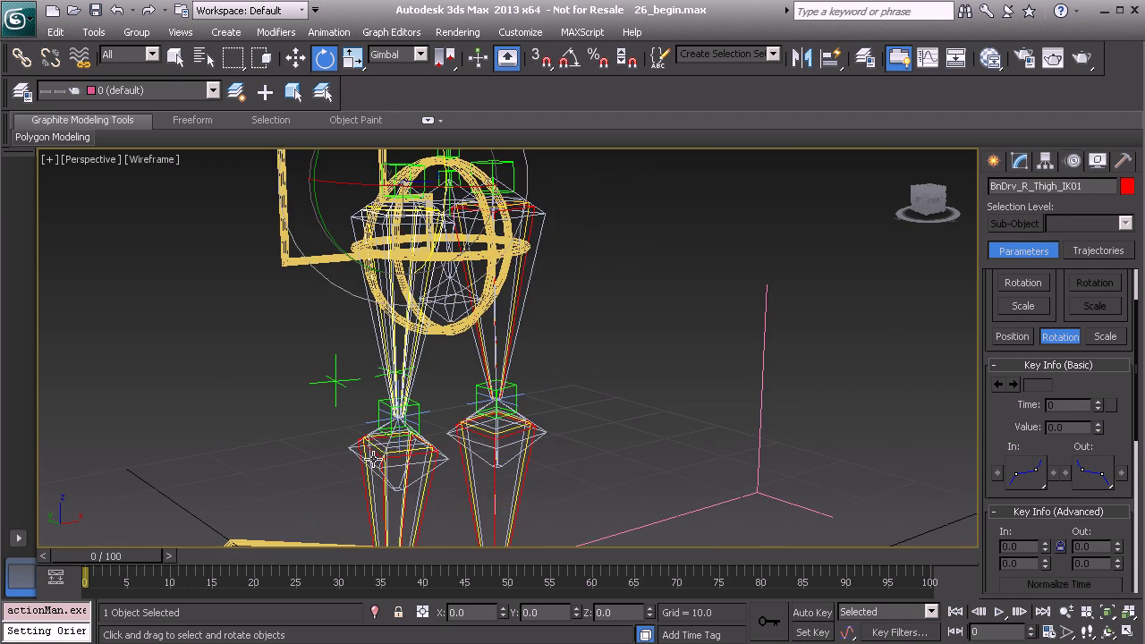
Create an HI Solver IK chain from the left IK01 thigh bone to the left IK01 ankle bone
scroll(511, 352, up, 6)
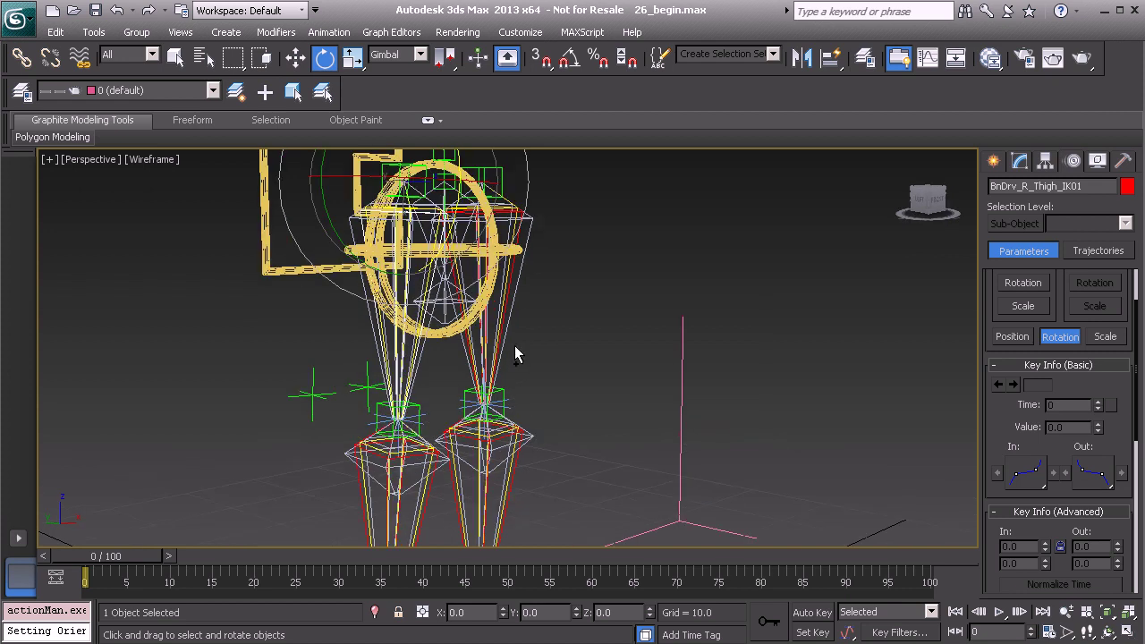
click(506, 240)
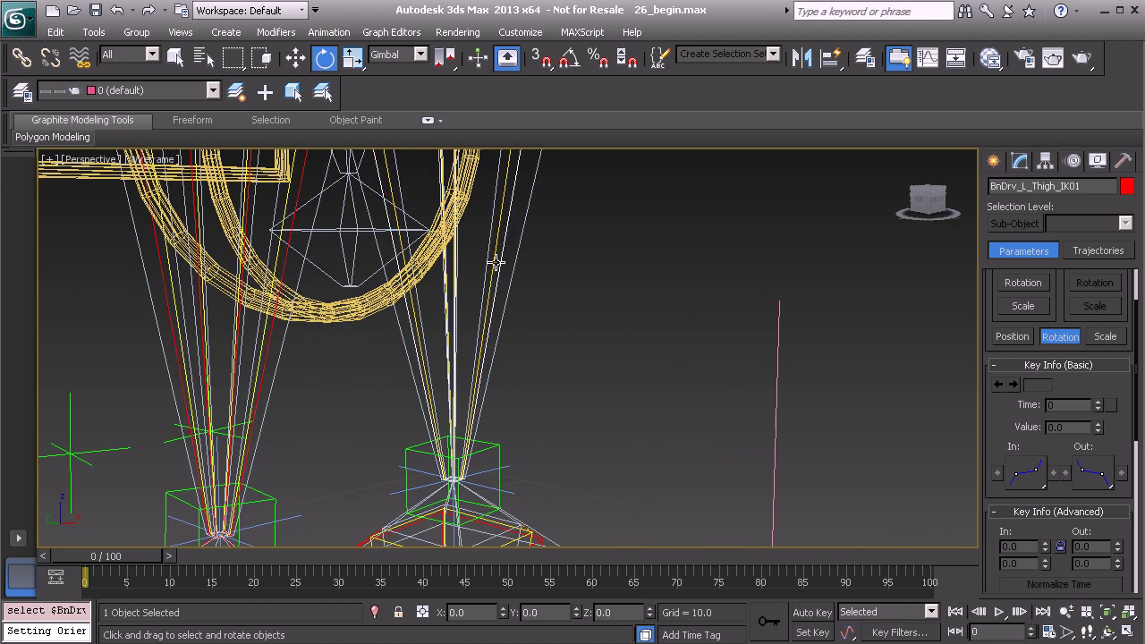
scroll(509, 299, down, 5)
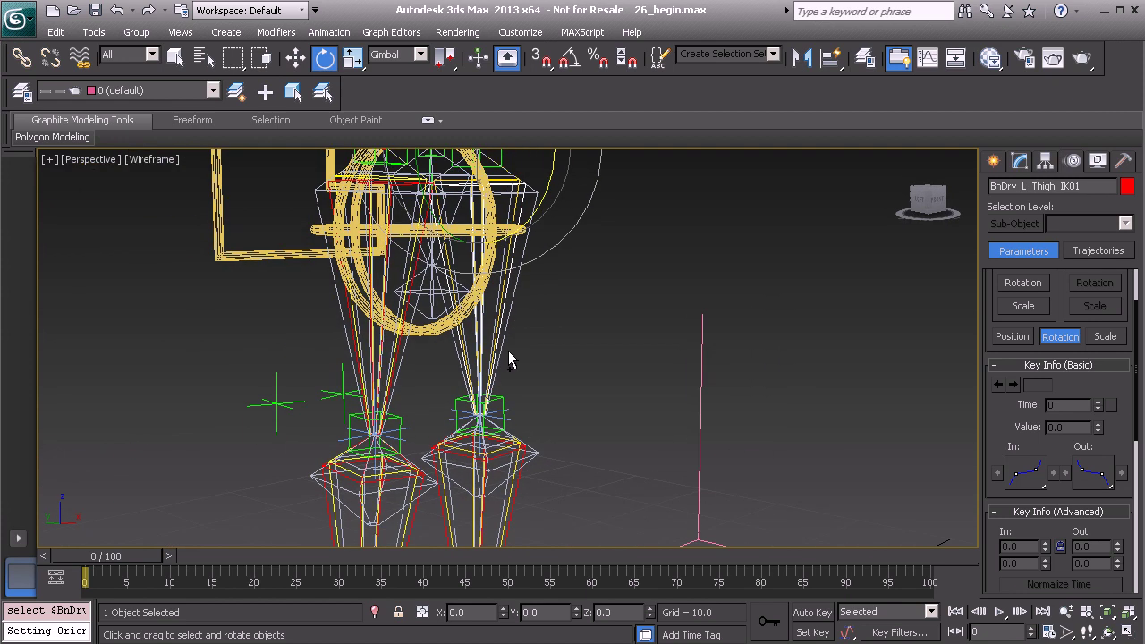
right_click(583, 256)
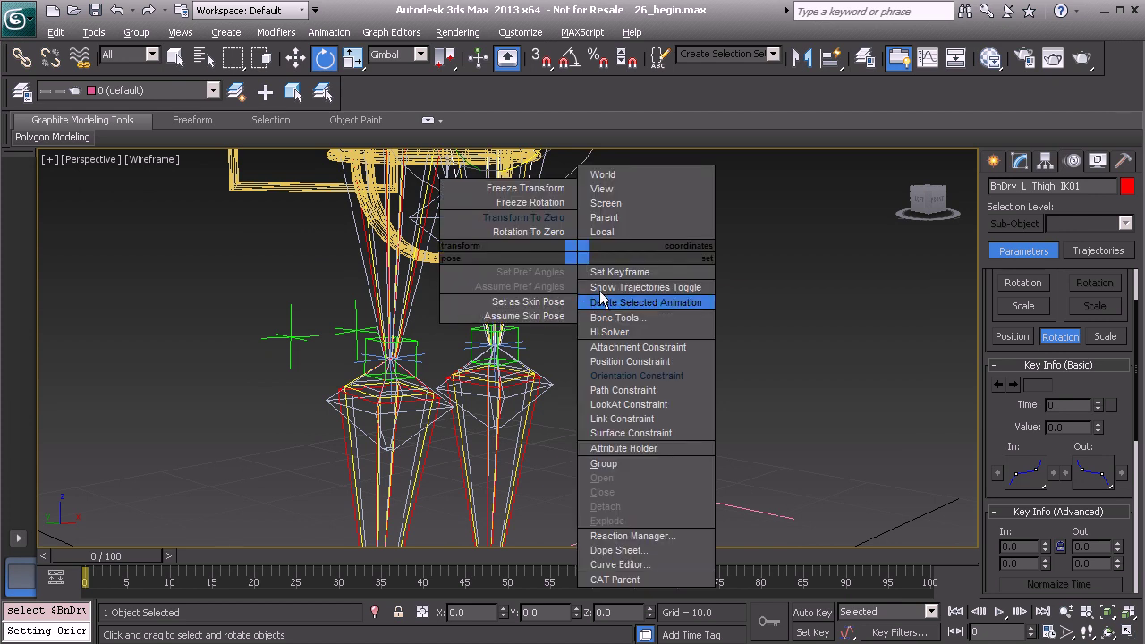
click(641, 333)
alt+middle_drag(639, 337, 433, 456)
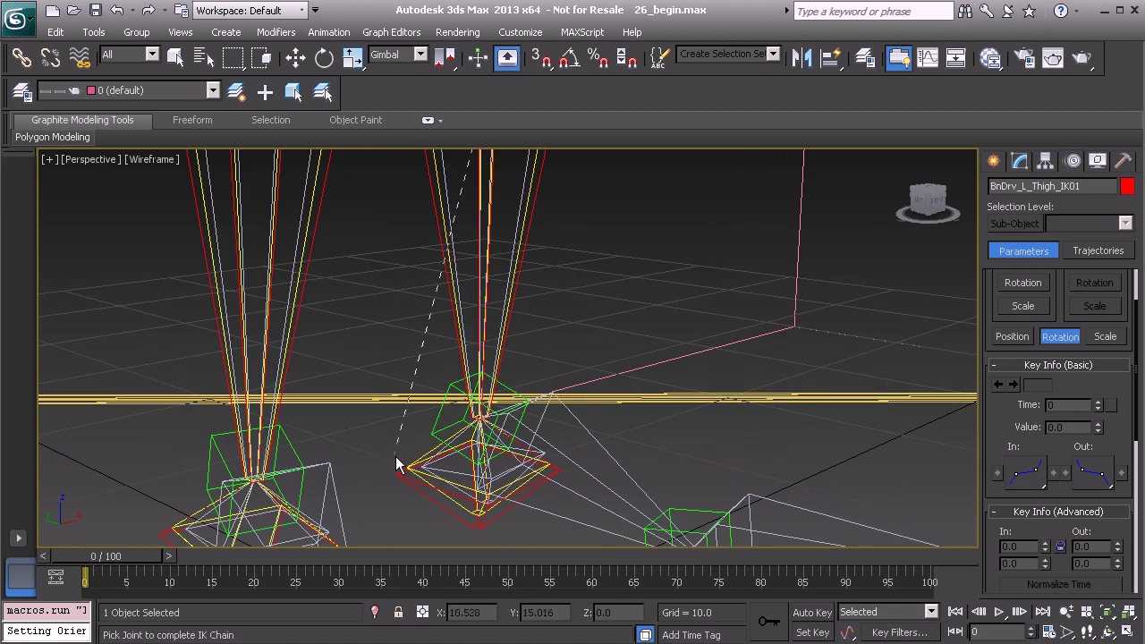
click(401, 475)
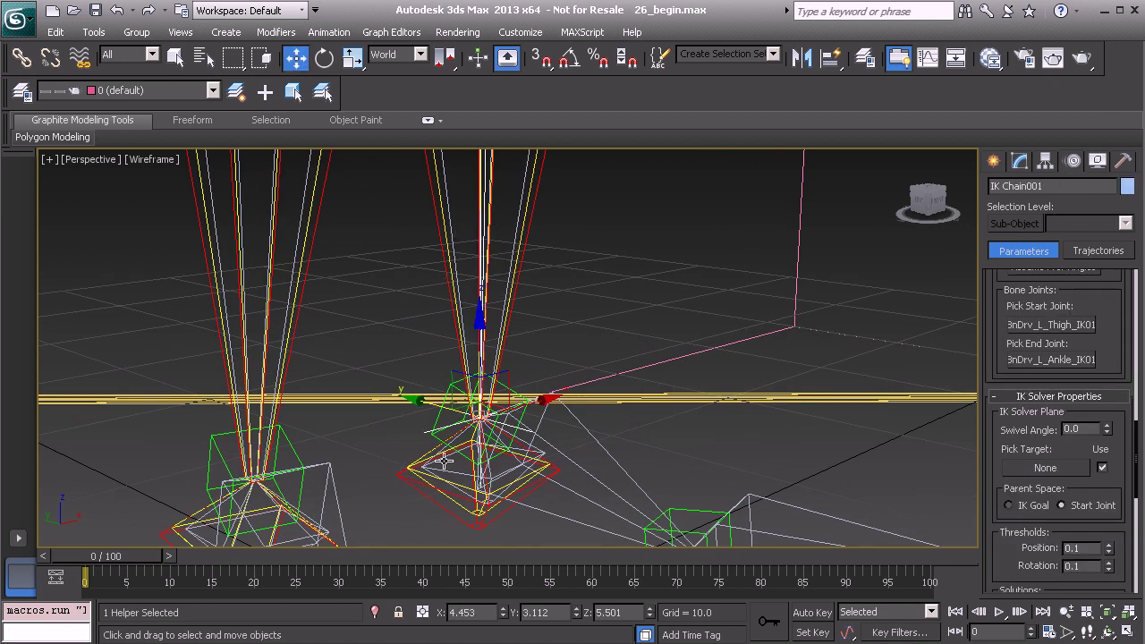
Rename the left leg's IK chain as HIIK_L_Leg01 and freeze its transforms
drag(1052, 186, 989, 186)
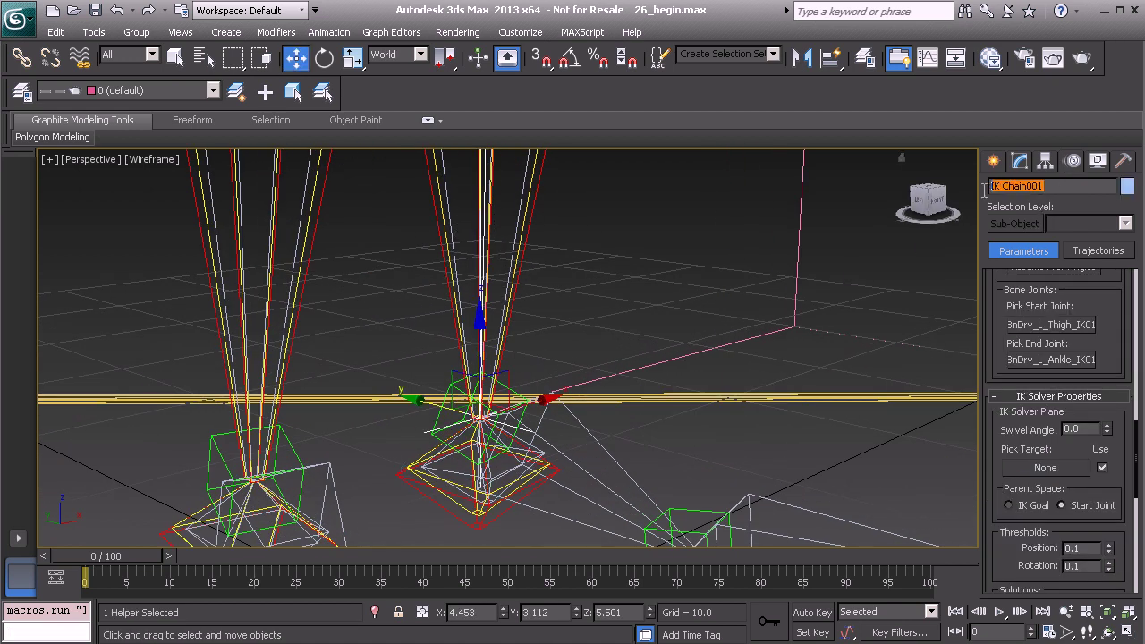
text(HIIK_L_Leg01)
alt+middle_drag(619, 324, 566, 369)
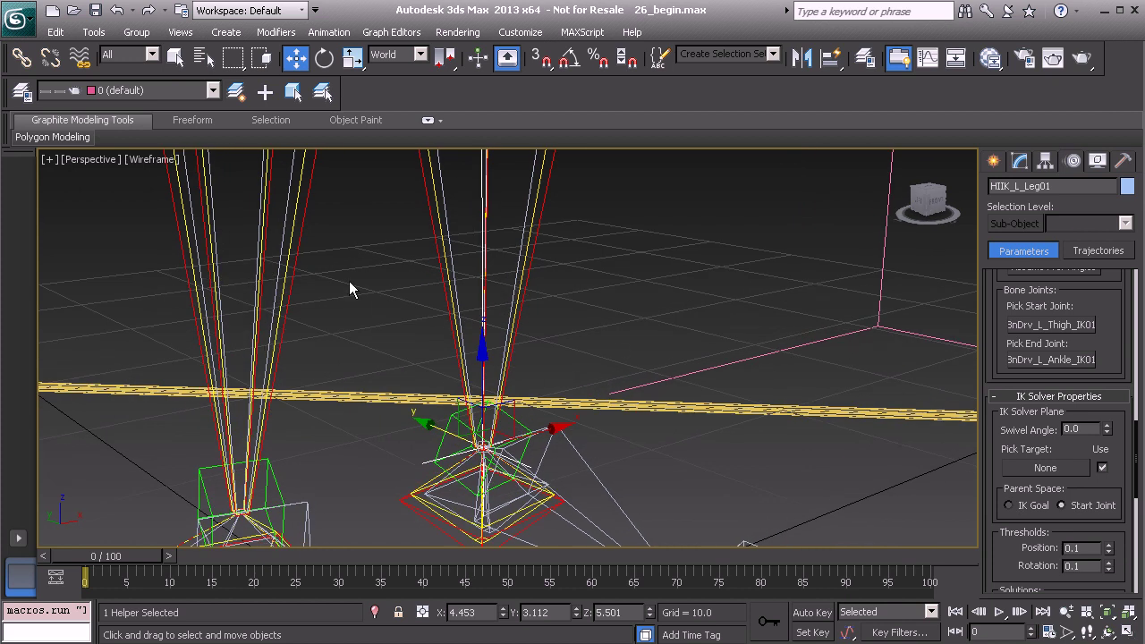
right_click(588, 300)
click(524, 237)
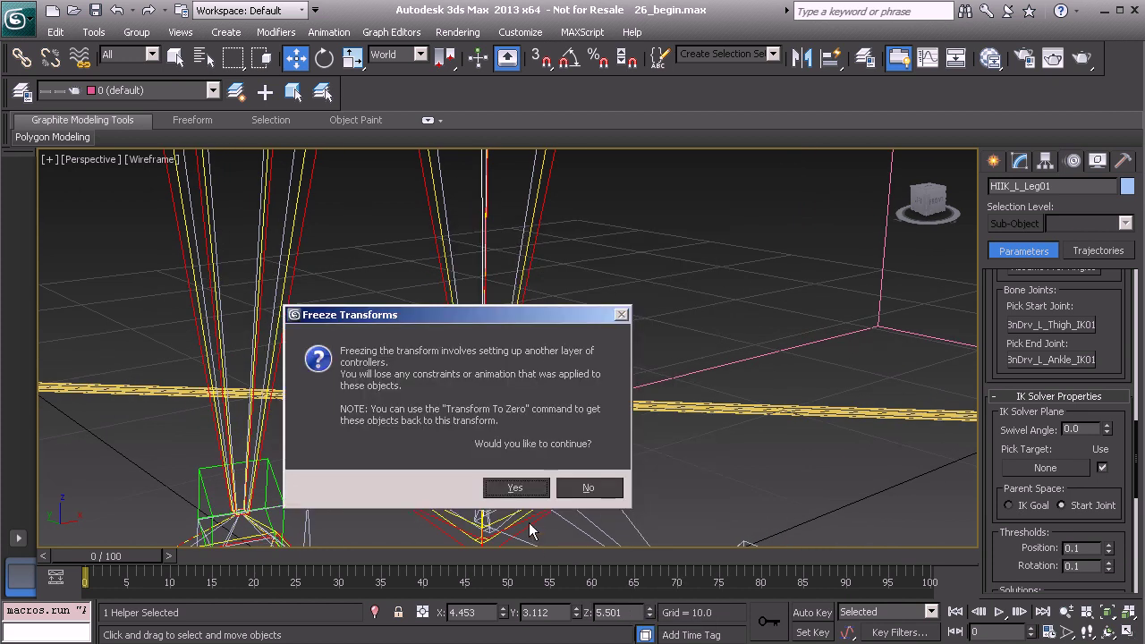
click(516, 487)
Try moving the left leg's IK chain outward and up to about X 10.651, Z 9.188, and return it with Transform To Zero
scroll(532, 425, up, 4)
drag(517, 412, 771, 283)
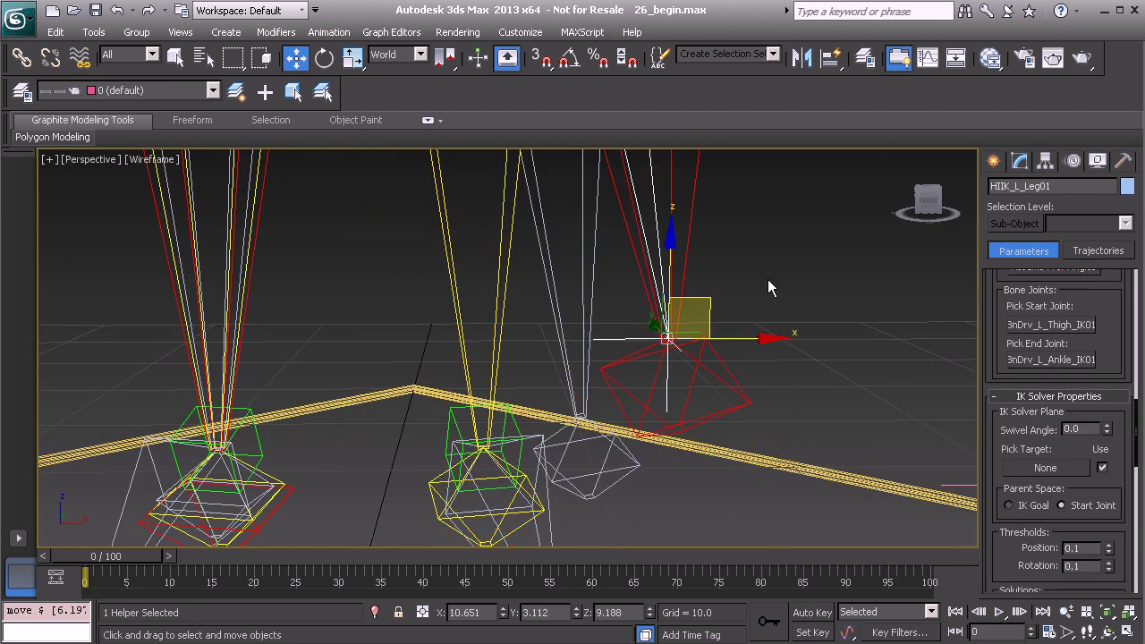
right_click(770, 283)
click(700, 239)
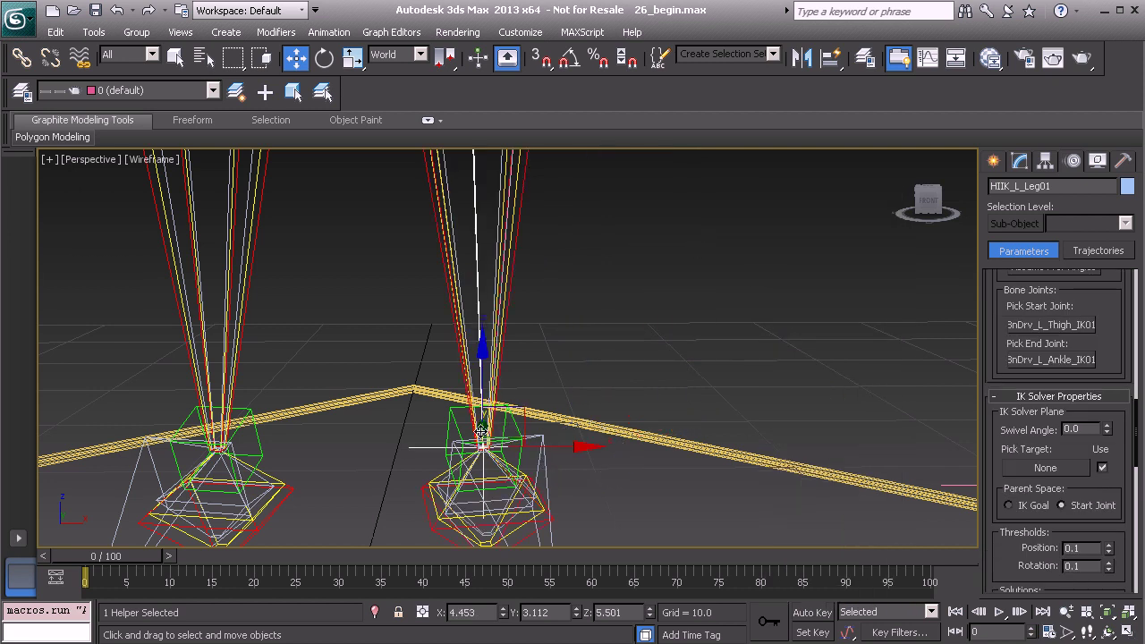
Create an HI Solver IK chain from the right IK01 thigh bone to the right IK01 ankle bone
scroll(501, 421, down, 6)
middle_drag(421, 278, 361, 320)
scroll(393, 246, up, 3)
middle_drag(418, 272, 396, 267)
scroll(393, 261, up, 3)
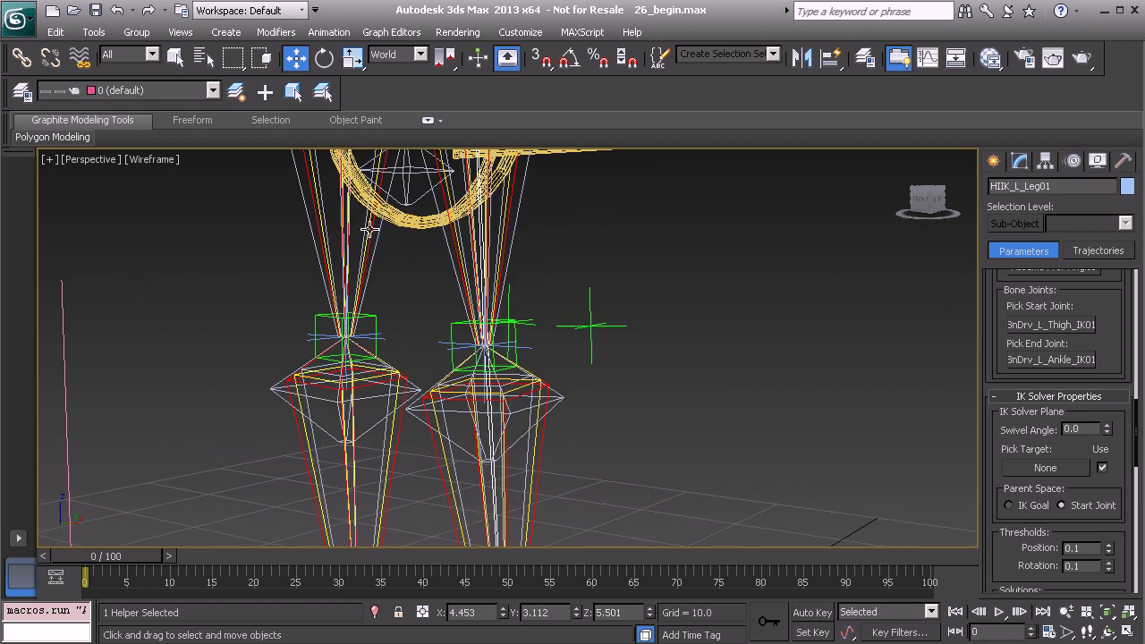
click(310, 185)
middle_drag(244, 362, 274, 262)
alt+right_click(274, 253)
click(324, 333)
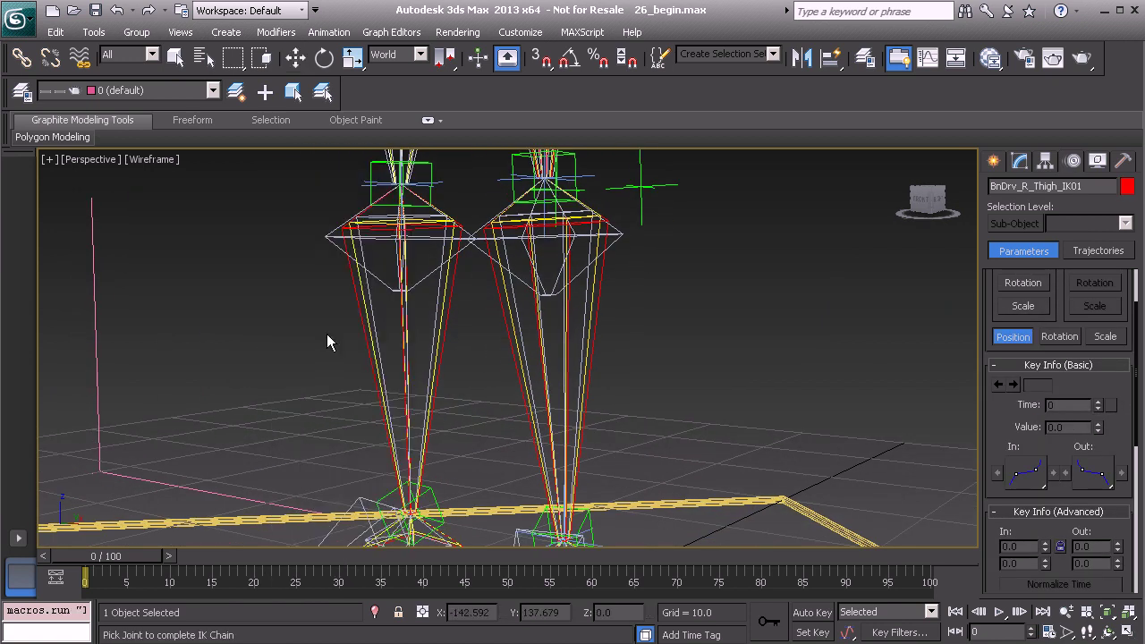
middle_drag(318, 434, 303, 344)
scroll(302, 343, up, 3)
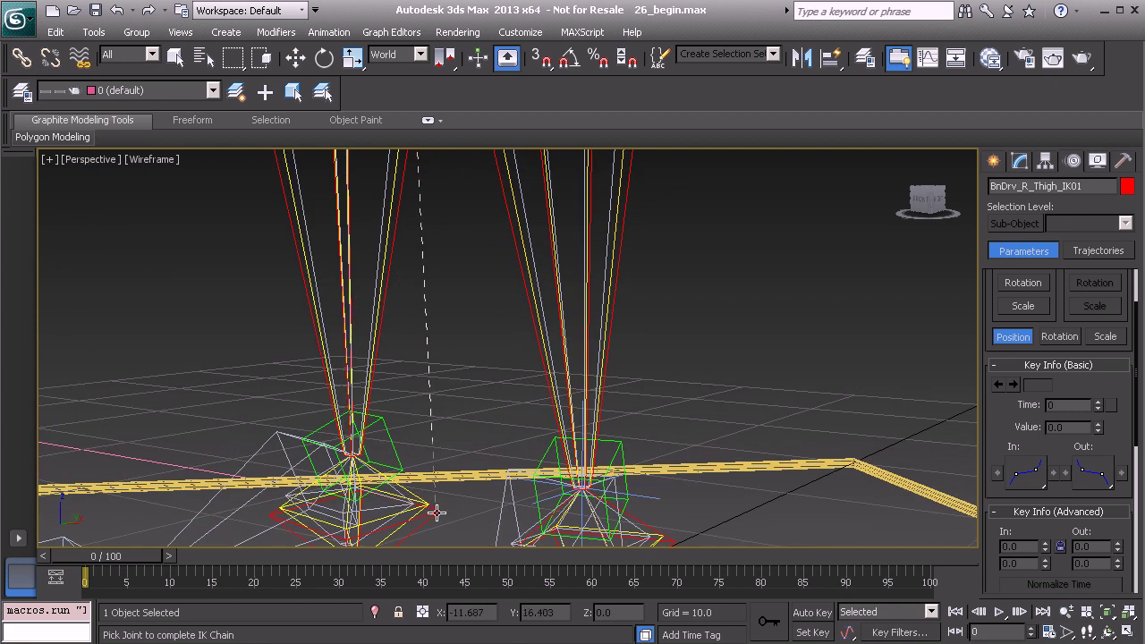
click(437, 512)
Rename the right leg's IK chain as HIIK_R_Leg01 and freeze its transforms
alt+middle_drag(414, 489, 376, 421)
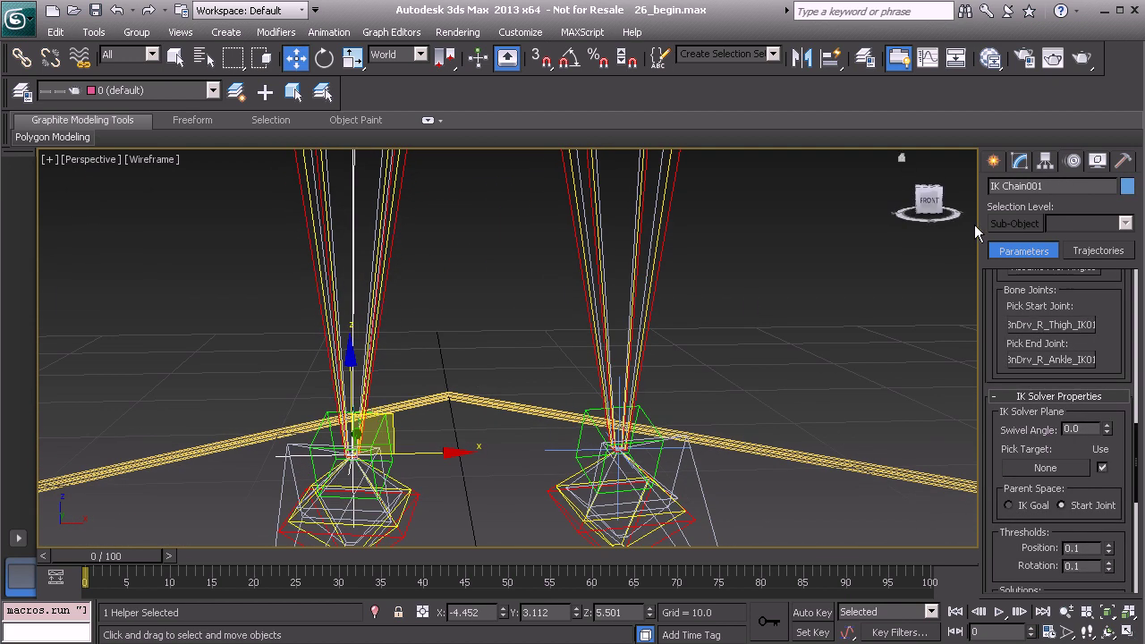
drag(1056, 191, 977, 191)
text(HIIK_R_Leg01)
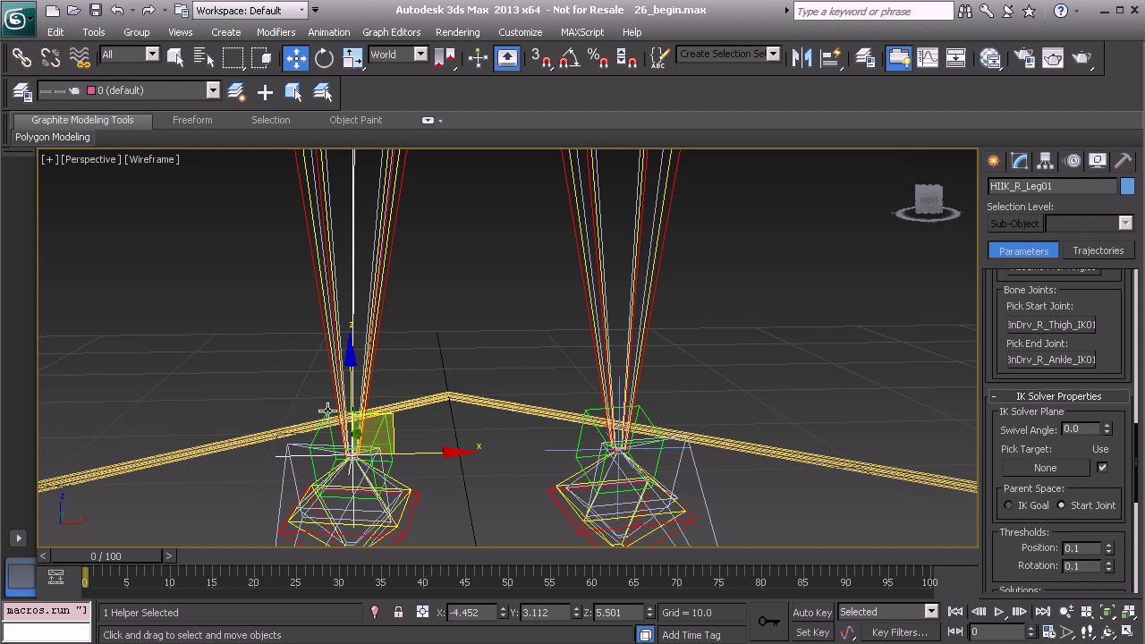
right_click(226, 288)
click(204, 227)
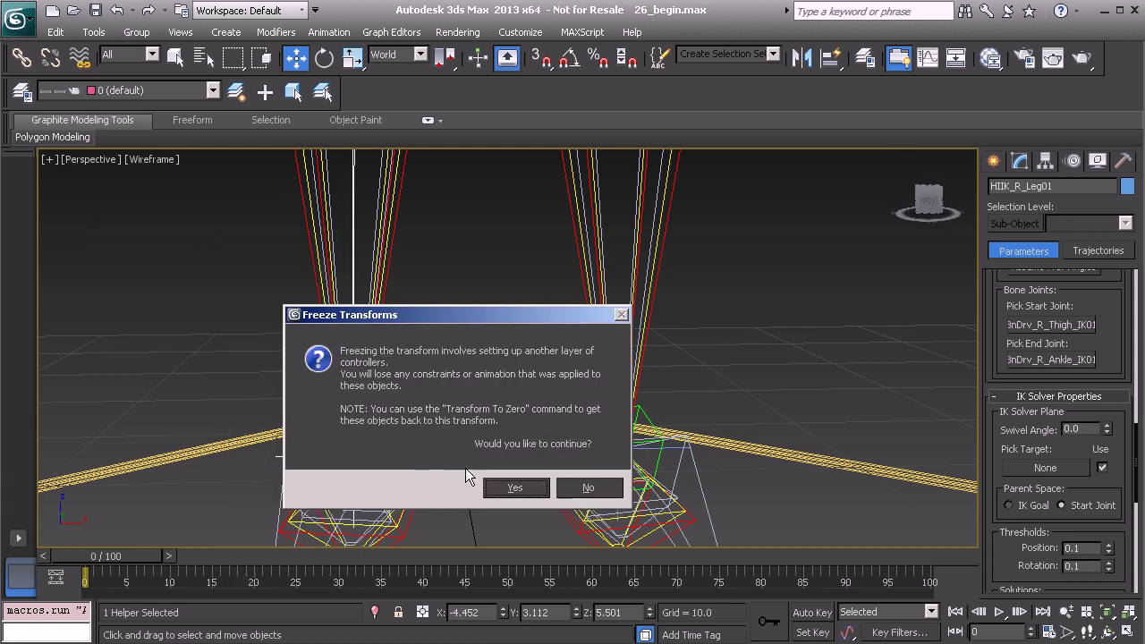
click(515, 488)
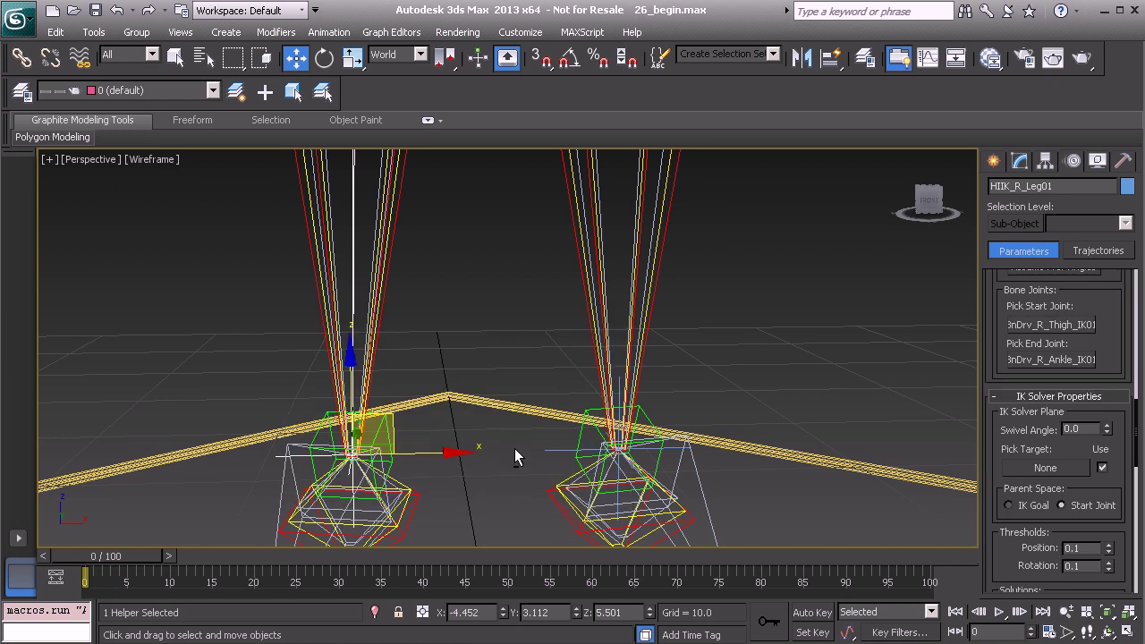
Select both leg IK chains, HIIK_R_Leg01 and HIIK_L_Leg01, and add them to the Hidden layer
scroll(483, 447, down, 4)
alt+middle_drag(432, 387, 364, 405)
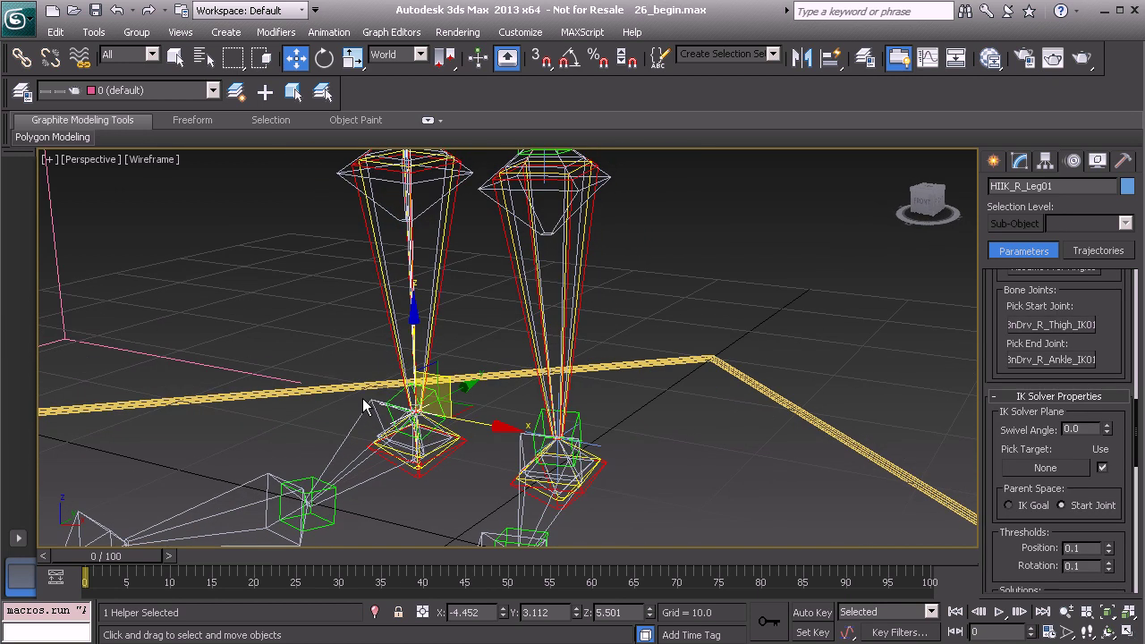
click(21, 91)
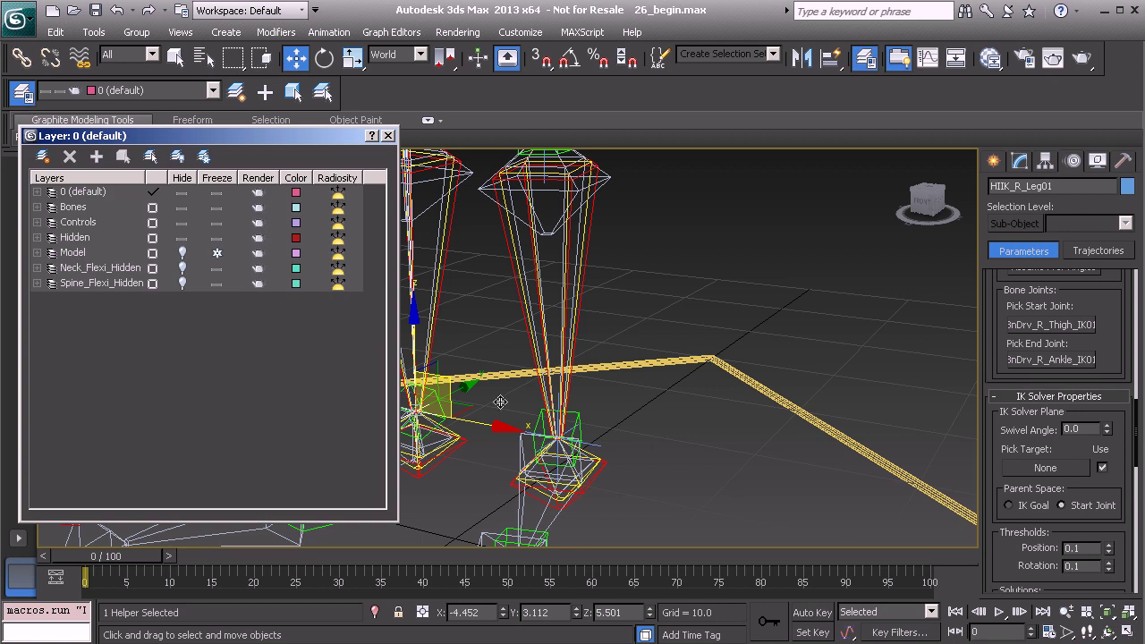
click(588, 435)
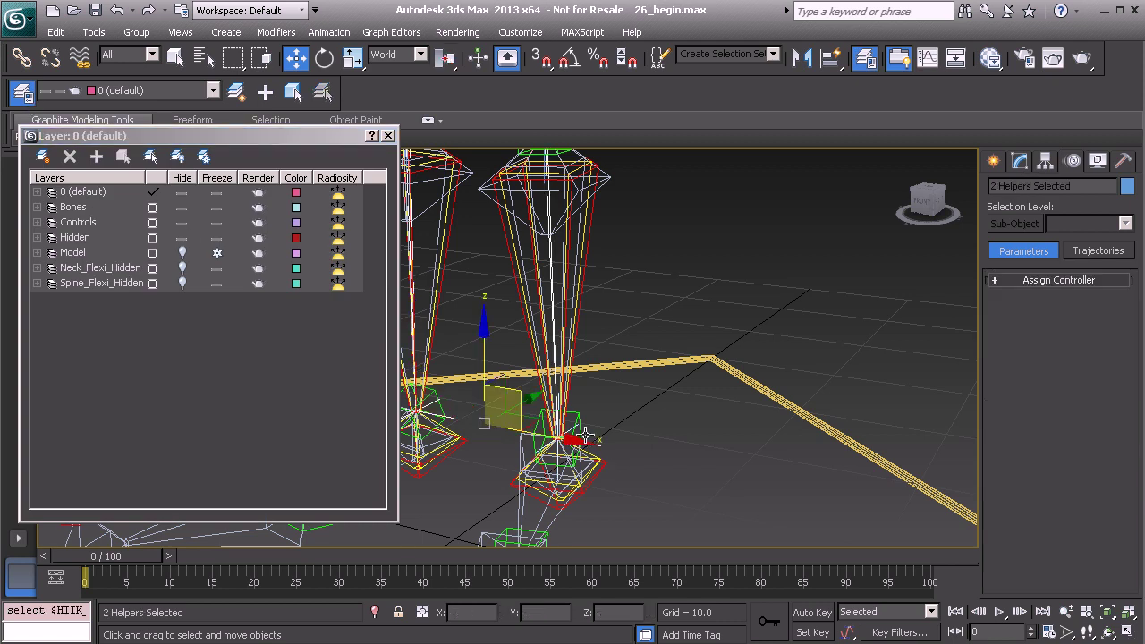
click(86, 235)
click(96, 158)
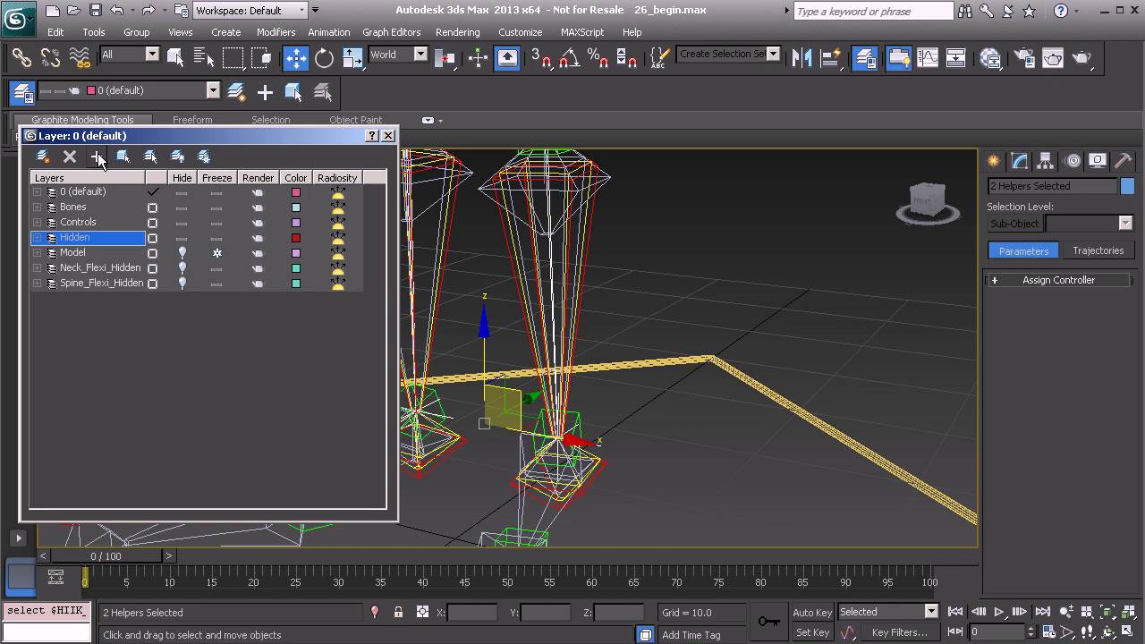
Link both leg IK chains to the large yellow ground control around the feet and apply Transform To Zero to them
scroll(715, 430, down, 3)
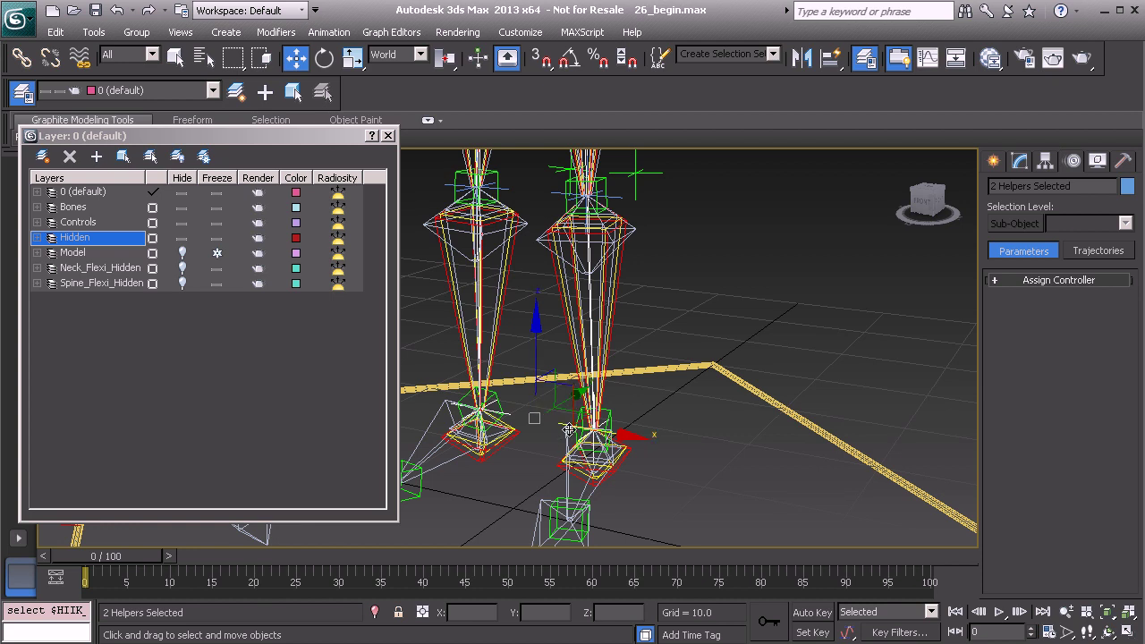
alt+middle_drag(612, 435, 550, 402)
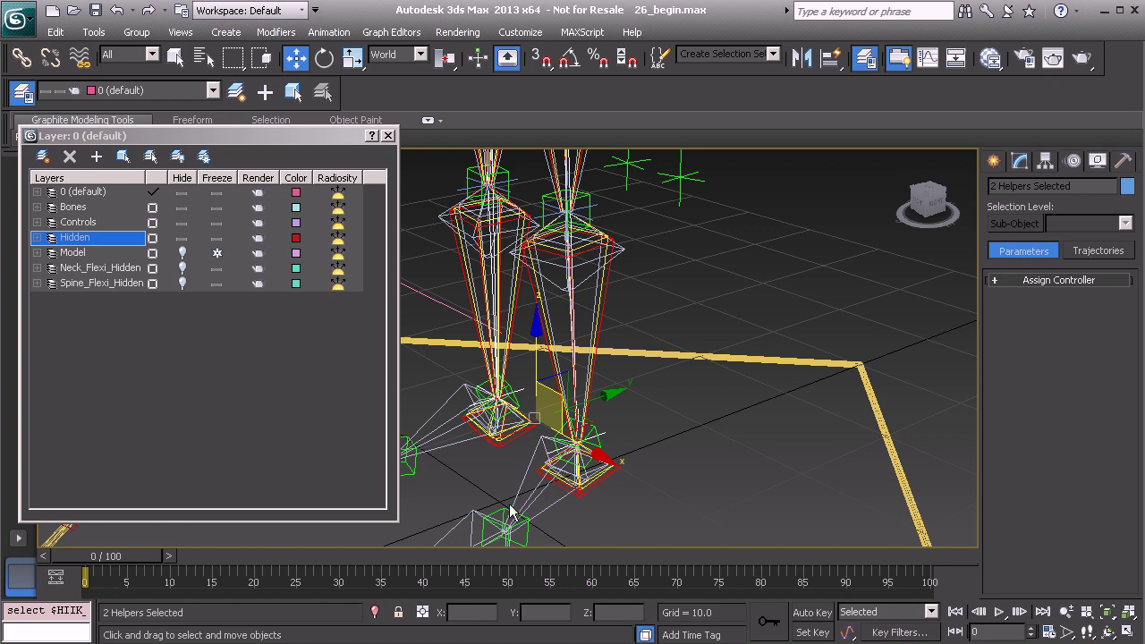
click(22, 58)
alt+middle_drag(669, 323, 609, 445)
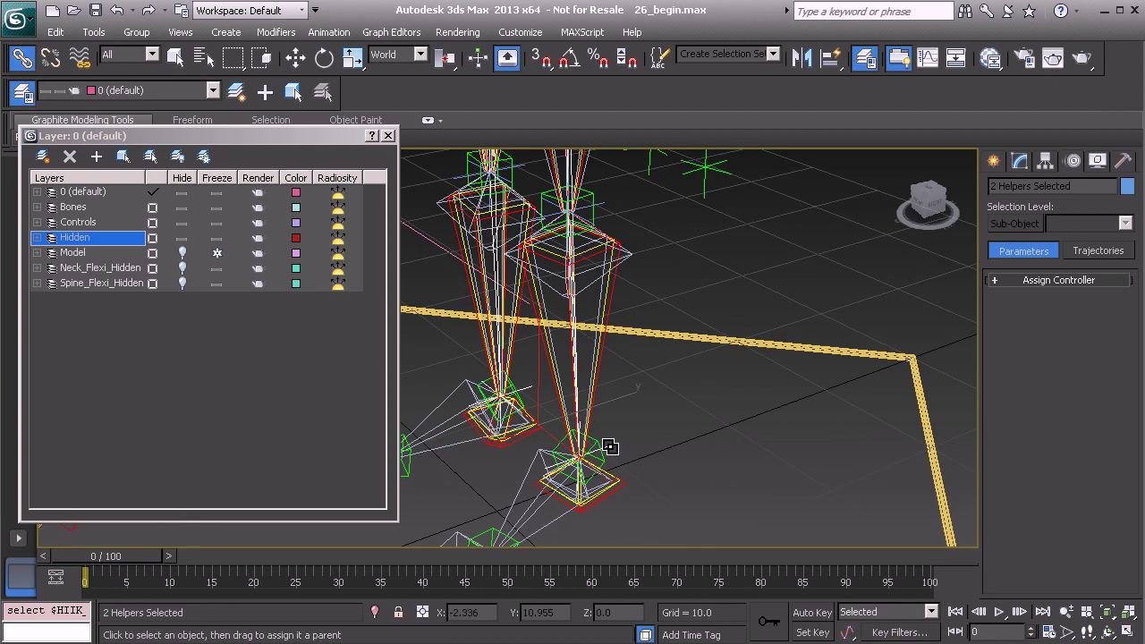
drag(609, 446, 724, 343)
alt+middle_drag(725, 342, 692, 343)
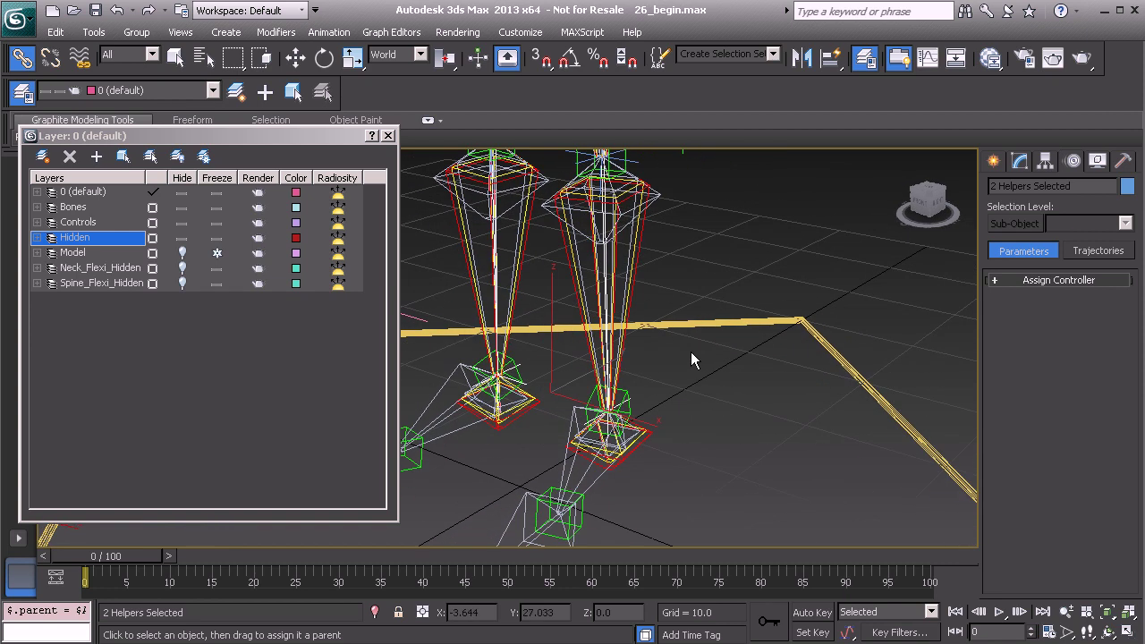
right_click(673, 351)
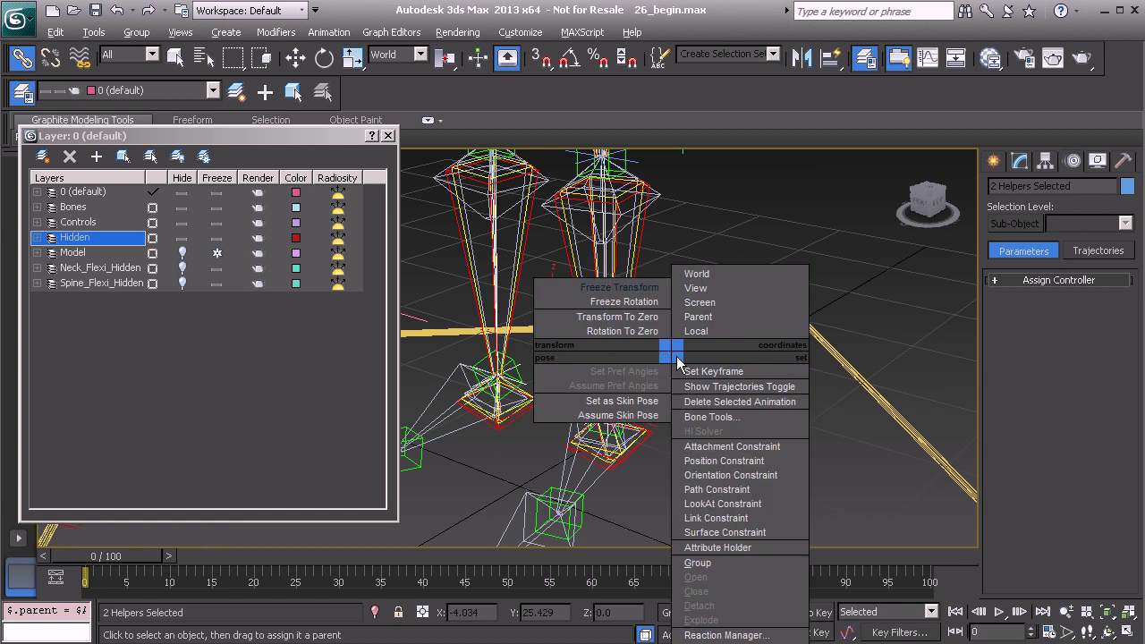
click(619, 317)
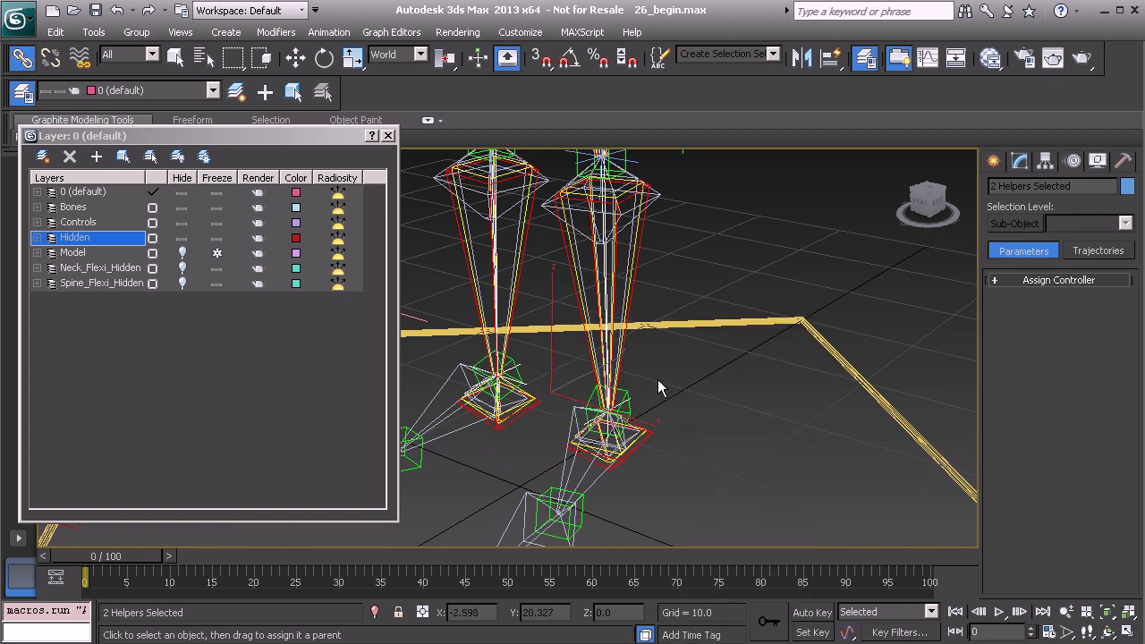
Hide the Hidden layer and add the four remaining red and yellow ankle bones of both legs to it
alt+middle_drag(546, 421, 562, 458)
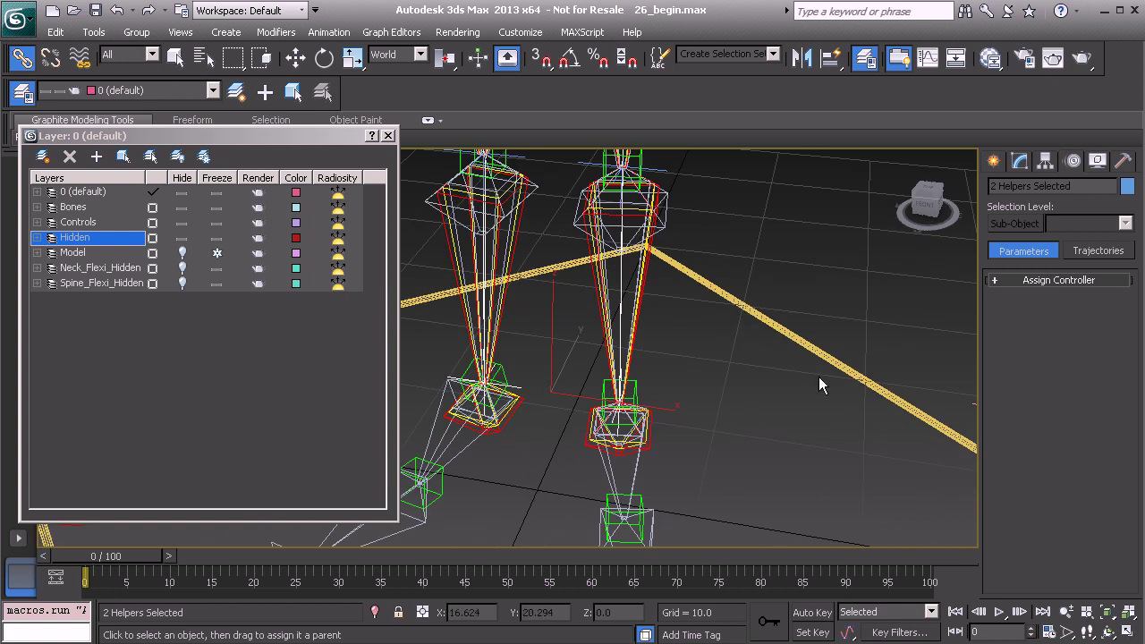
scroll(788, 385, down, 3)
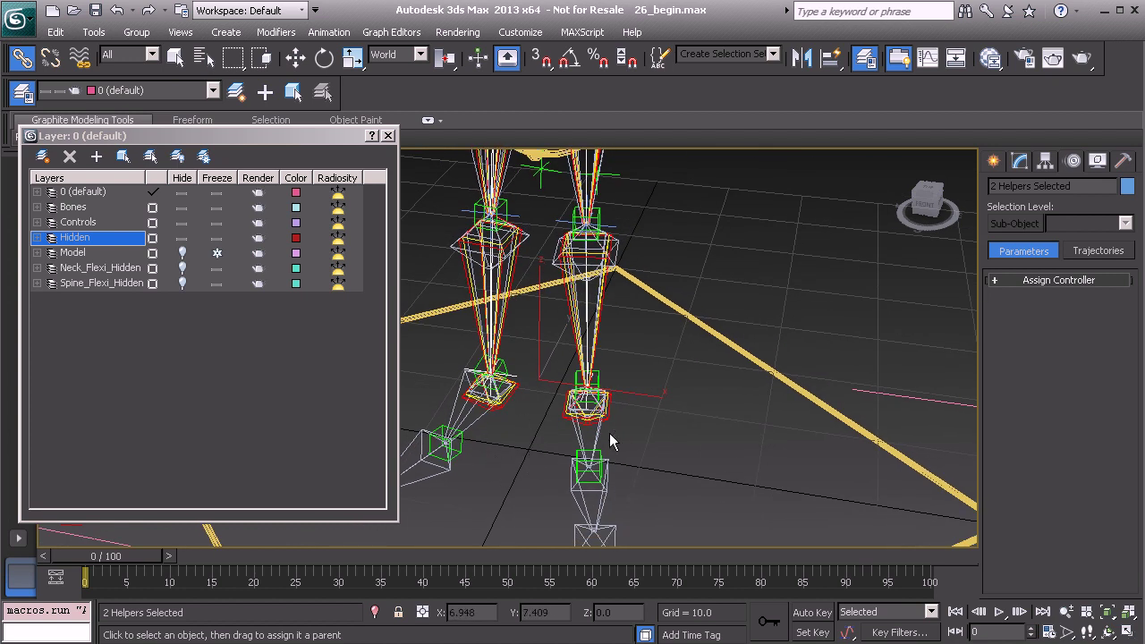
alt+middle_drag(618, 392, 645, 398)
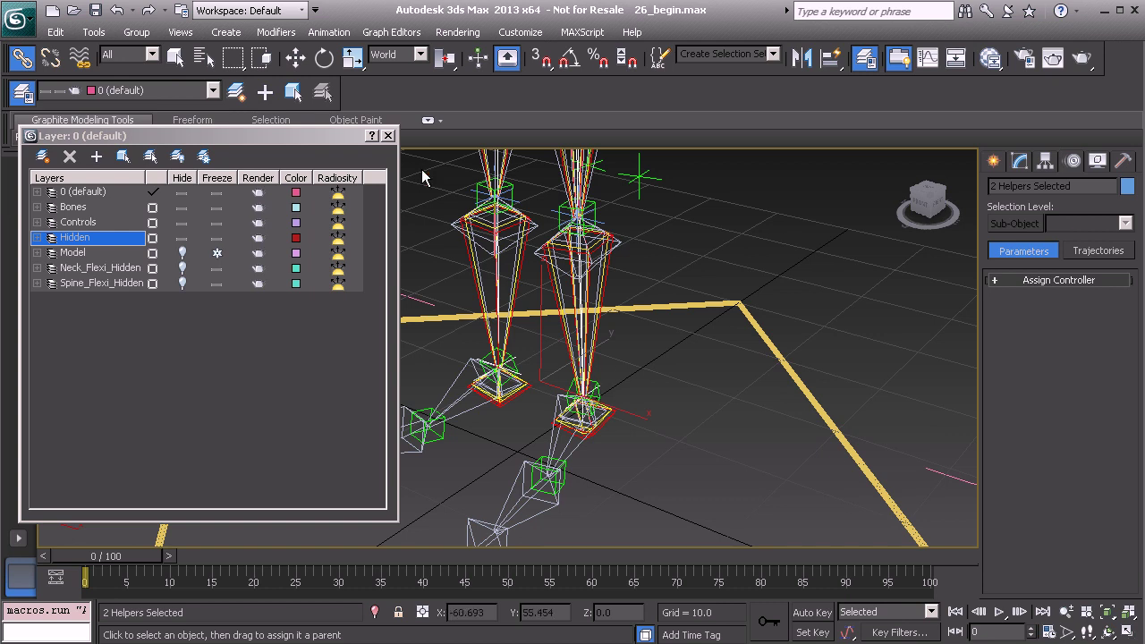
click(180, 240)
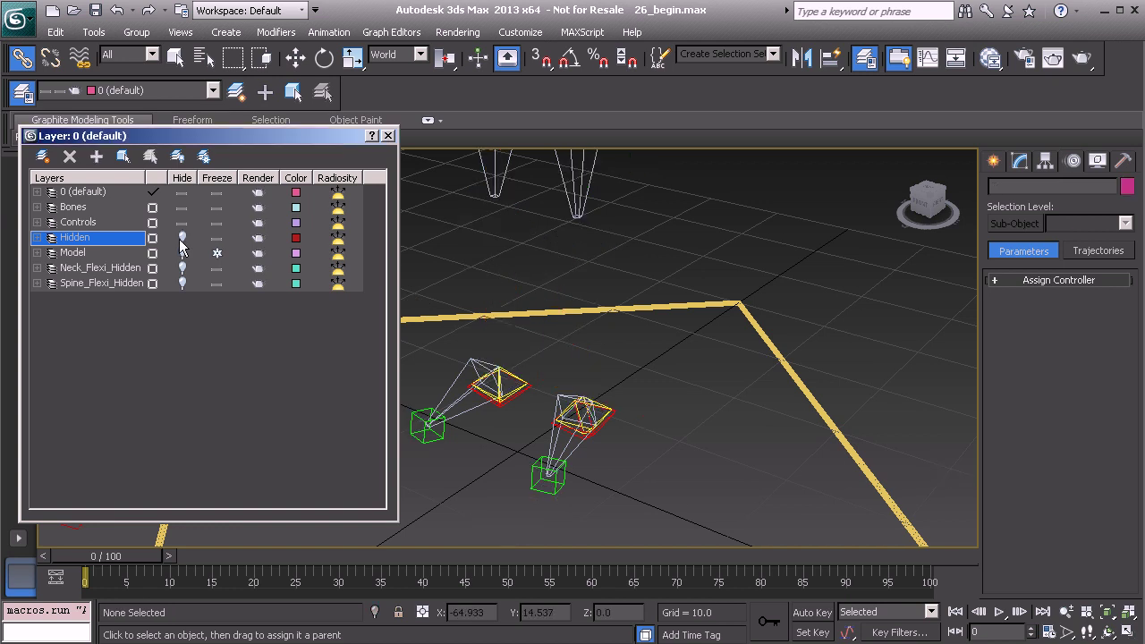
middle_drag(618, 302, 583, 372)
alt+middle_drag(580, 464, 629, 487)
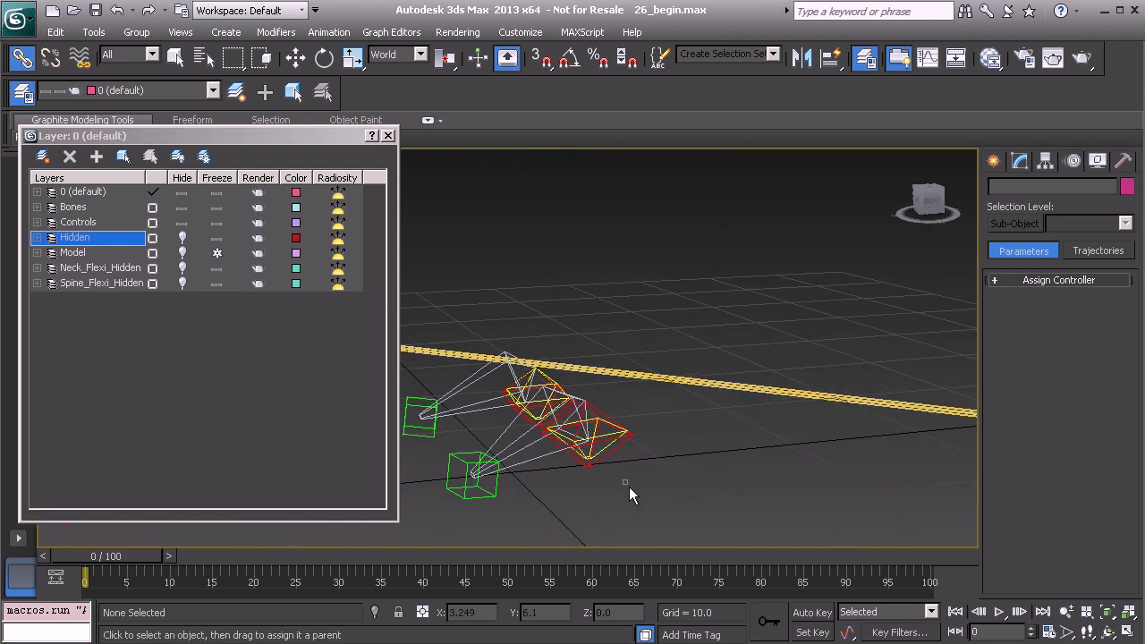
click(600, 452)
alt+middle_drag(572, 438, 514, 407)
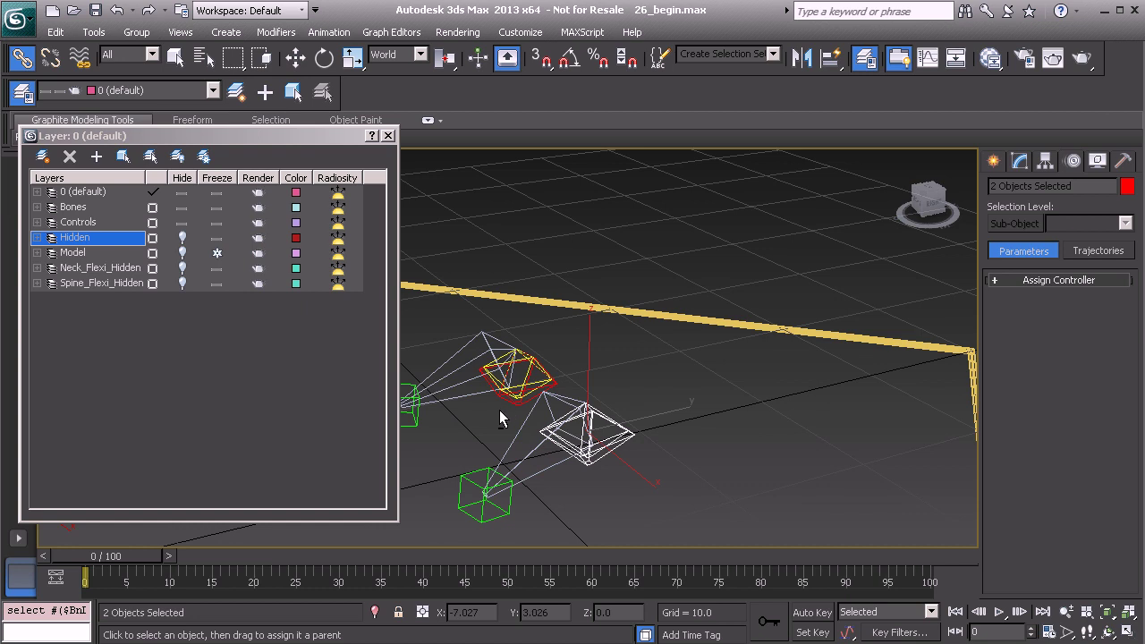
click(507, 398)
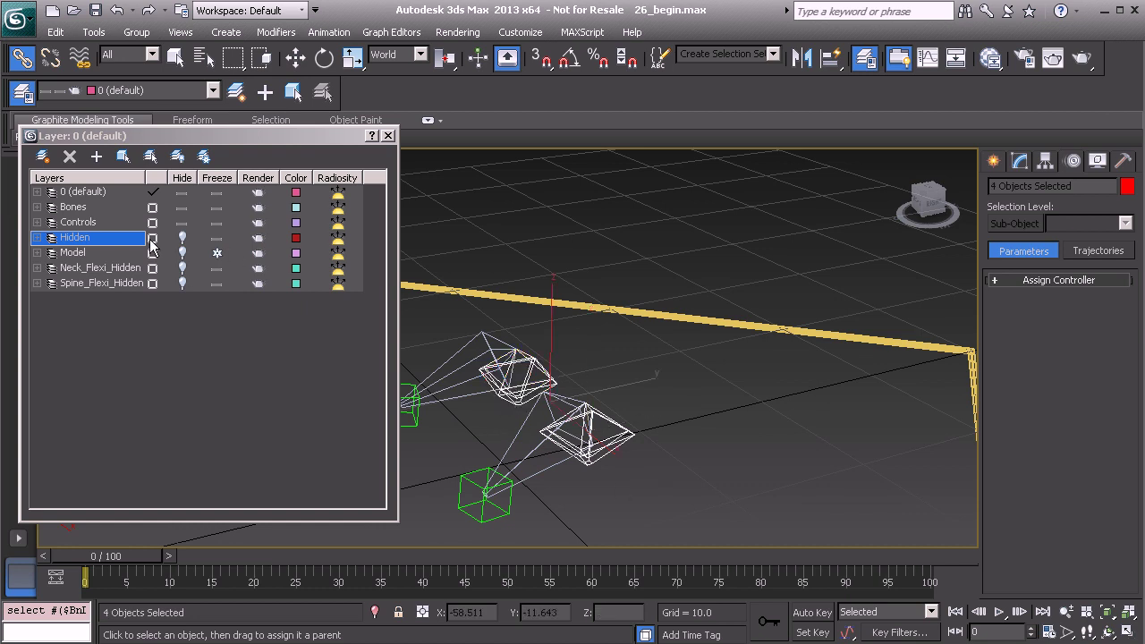
click(97, 158)
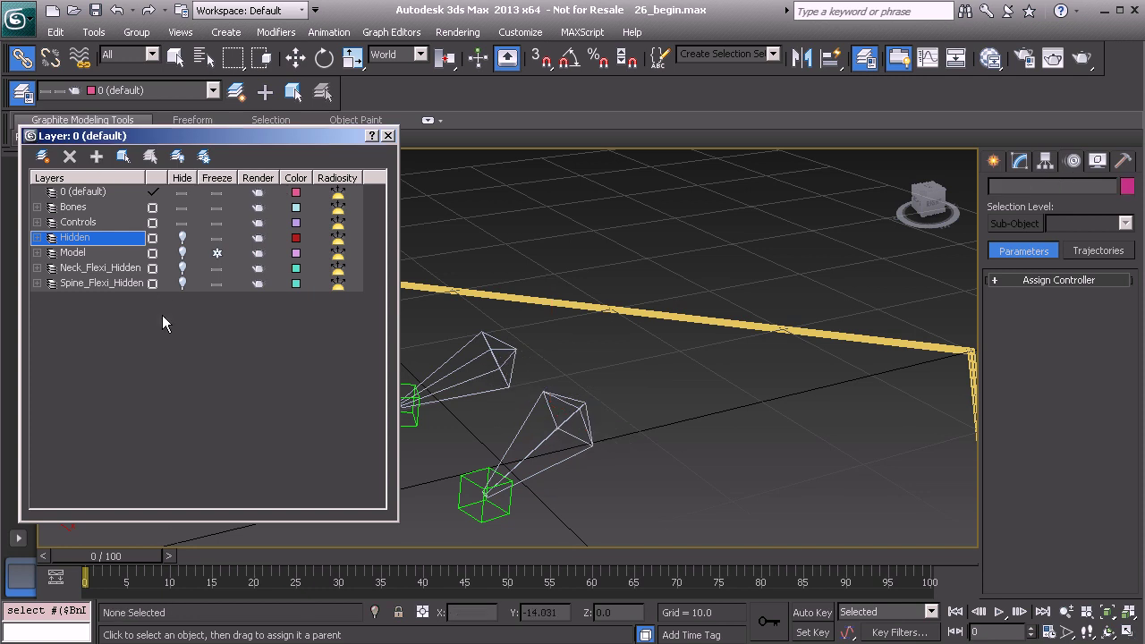
Unhide the Hidden layer to show the leg chains, and close the layer manager
middle_drag(624, 358, 660, 404)
scroll(660, 403, down, 3)
middle_drag(562, 321, 544, 297)
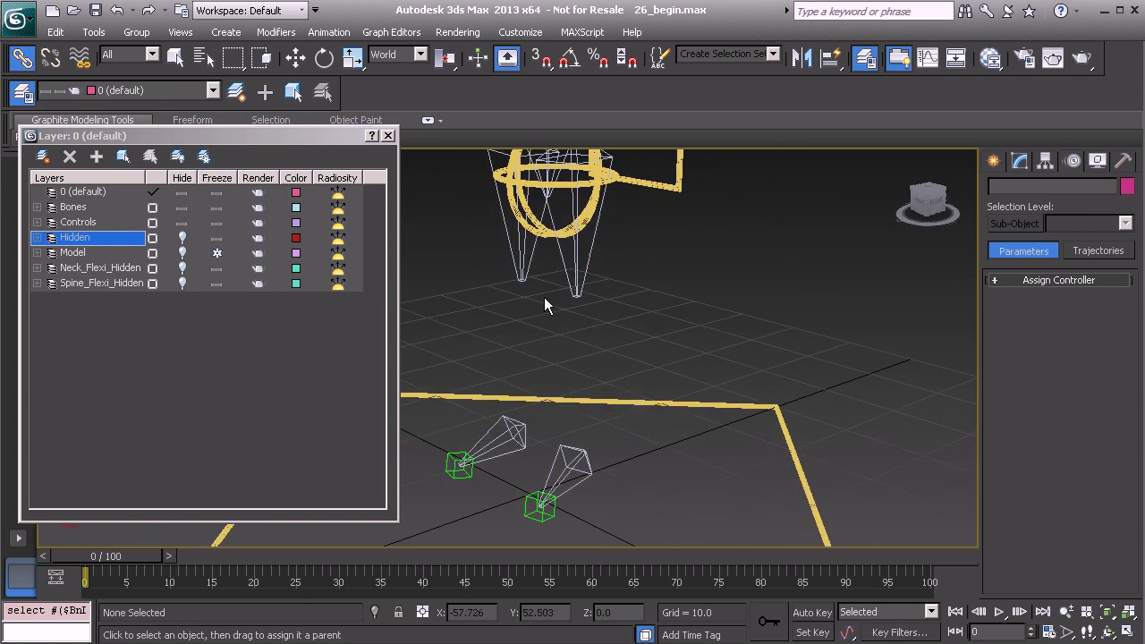
click(183, 237)
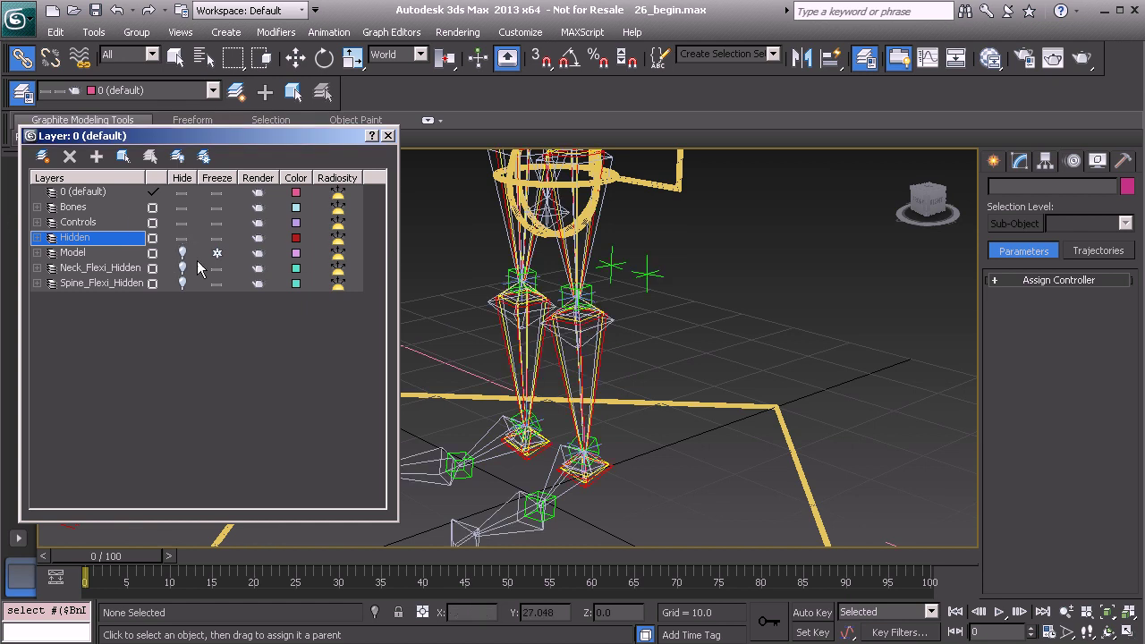
click(388, 136)
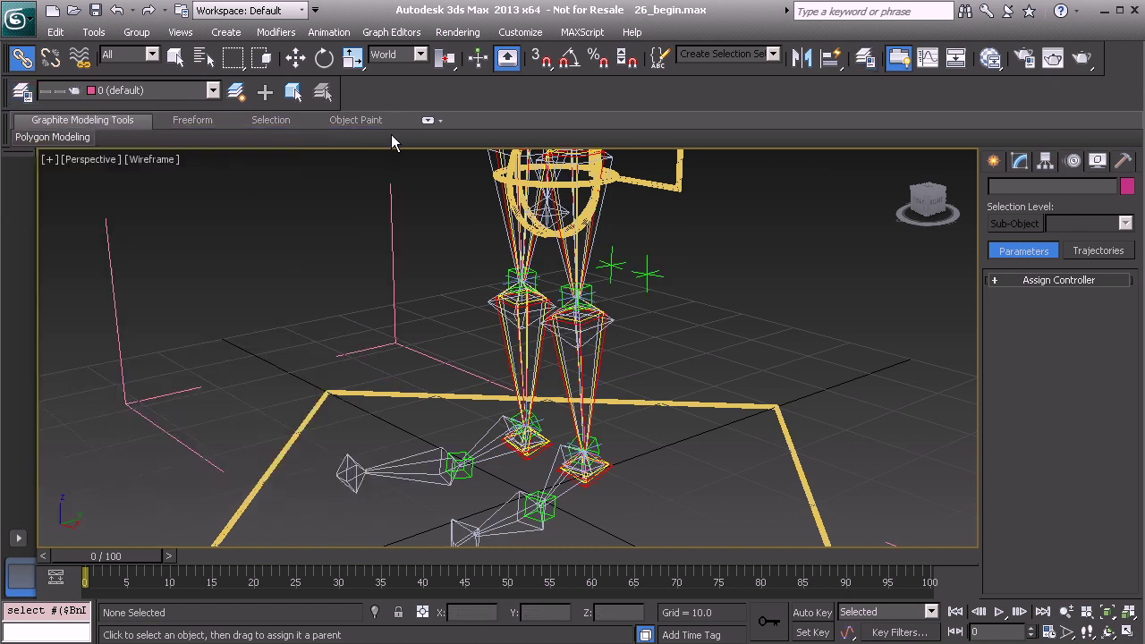
alt+middle_drag(429, 280, 467, 255)
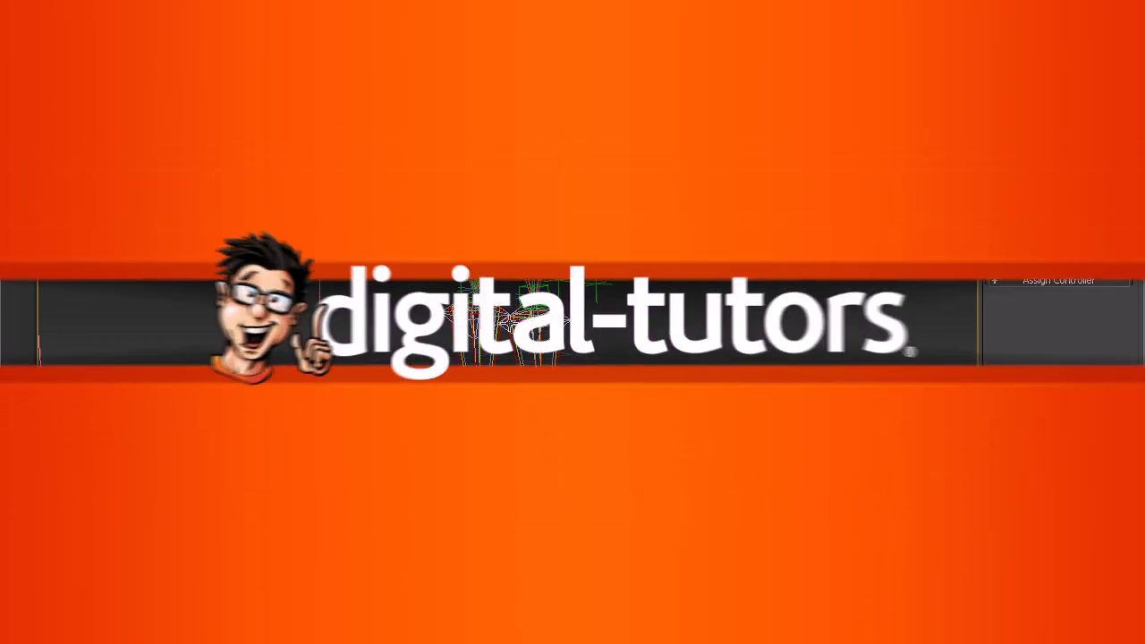